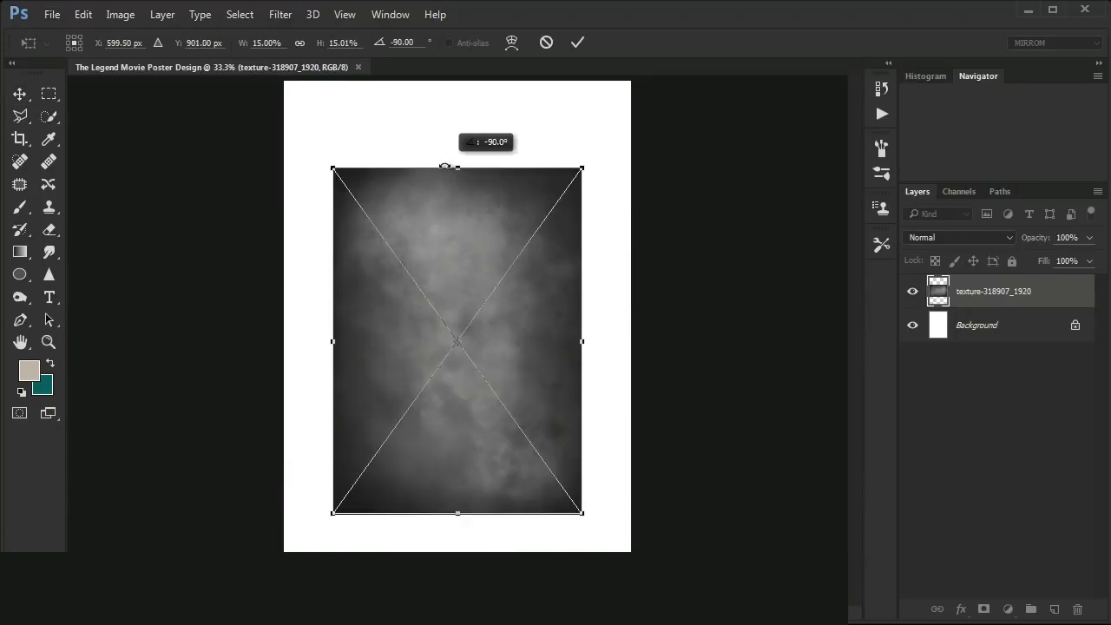
- Scale the rotated texture layer up to about 22.7% so it covers the whole poster canvas, and commit the transform
{"action": "left_click_drag", "start_coordinate": [583, 168], "coordinate": [663, 91]}
{"action": "left_click_drag", "start_coordinate": [340, 514], "coordinate": [276, 604]}
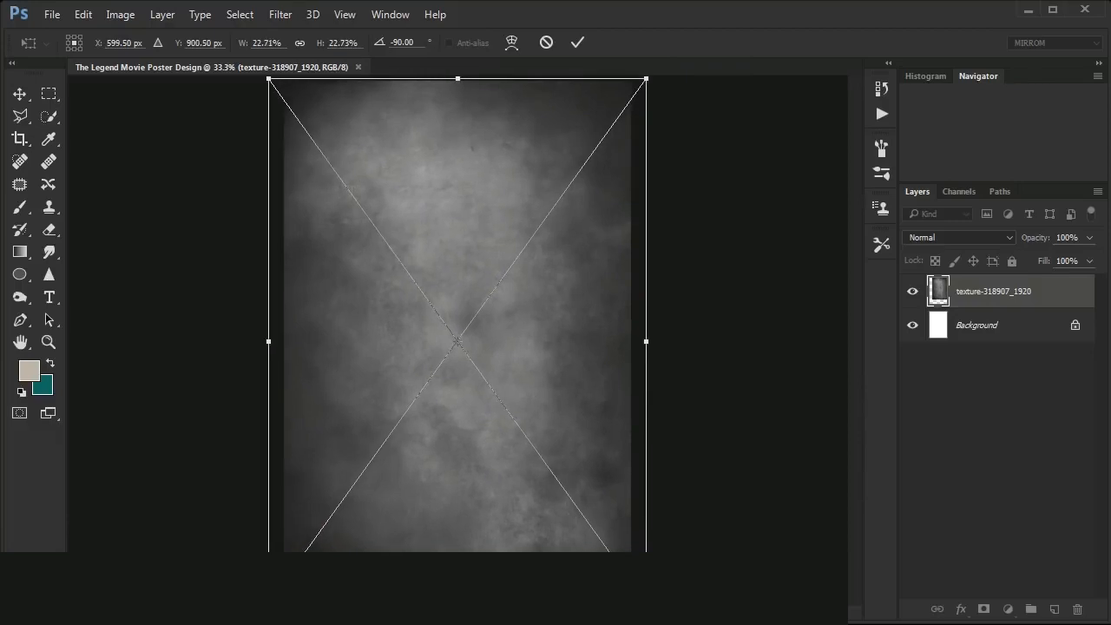
{"action": "key", "text": "Return"}
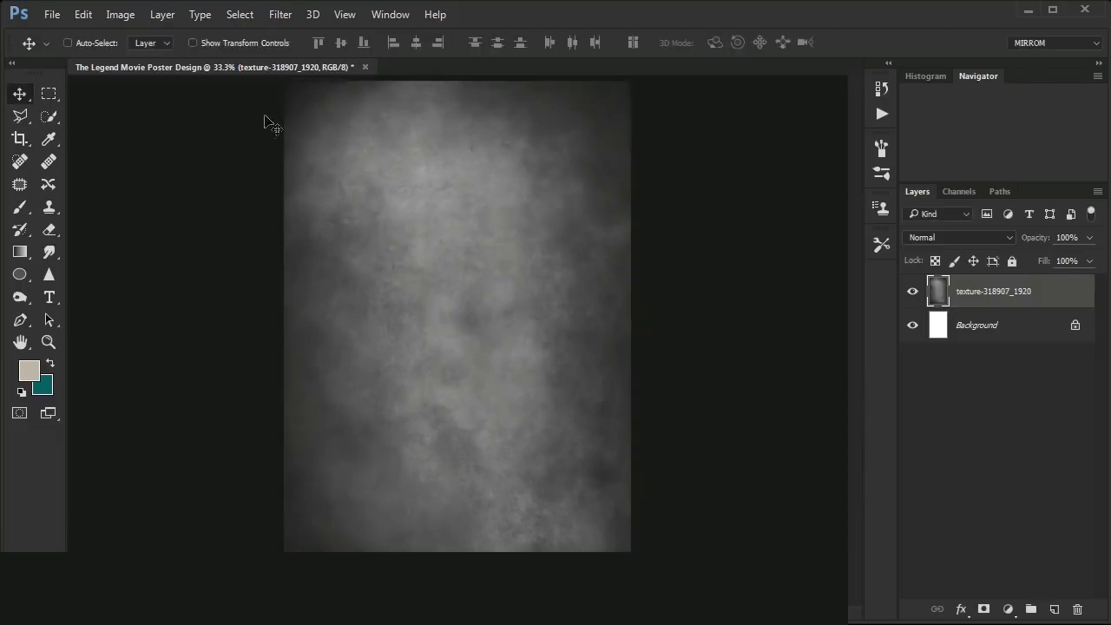
- Apply a Color Balance adjustment to the texture layer, shifting its midtones slightly toward blue
{"action": "left_click", "coordinate": [123, 19]}
{"action": "mouse_move", "coordinate": [139, 58]}
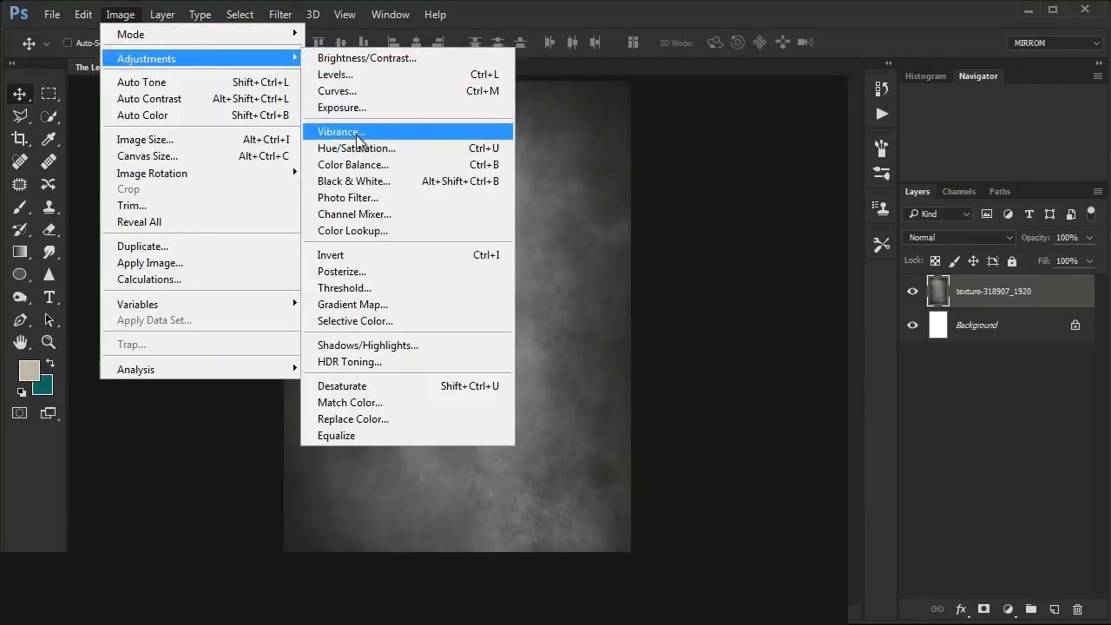
{"action": "left_click", "coordinate": [431, 165]}
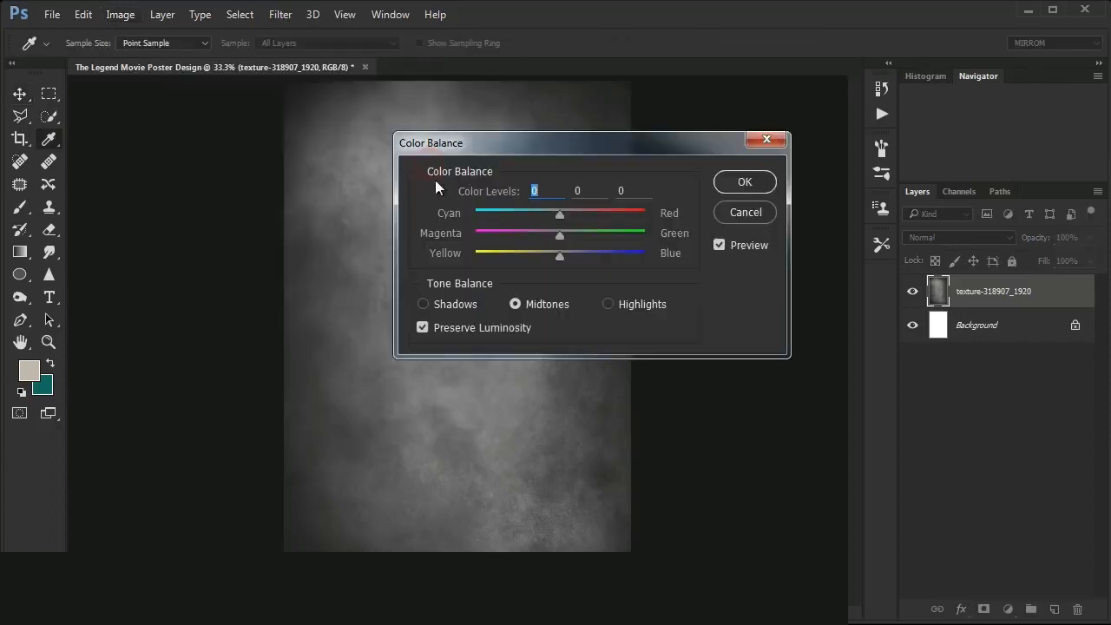
{"action": "left_click_drag", "start_coordinate": [584, 152], "coordinate": [625, 173]}
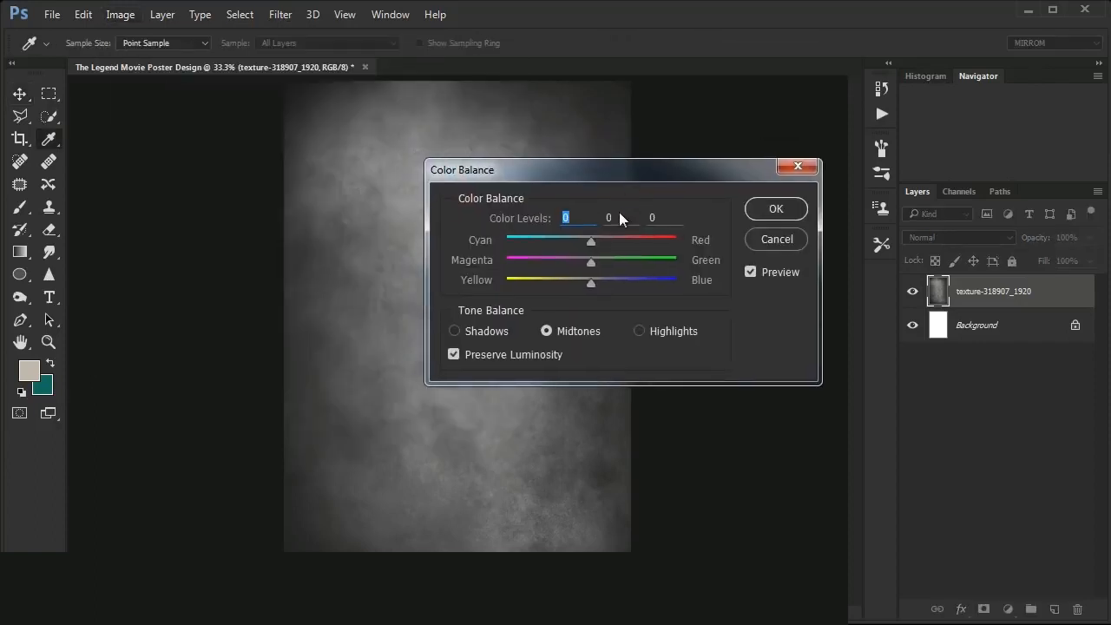
{"action": "left_click_drag", "start_coordinate": [593, 281], "coordinate": [607, 285]}
{"action": "left_click", "coordinate": [776, 211]}
{"action": "key", "text": "v"}
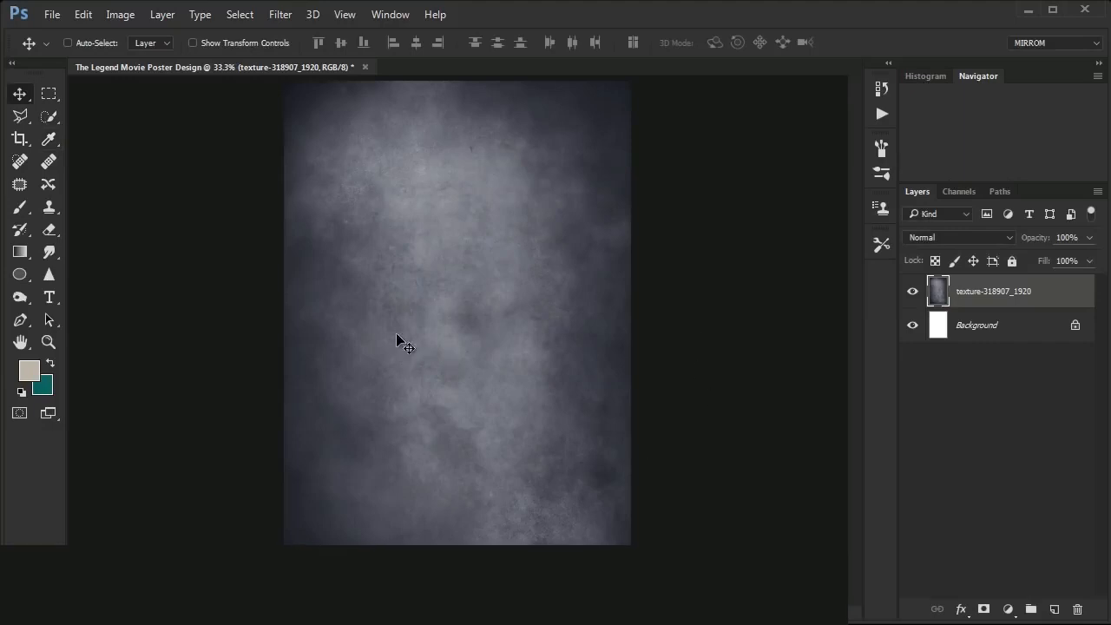
- Open fog-1209205_1920.jpg and bring it into the poster document as a layer above the texture, with its ground in the lower part
{"action": "left_click", "coordinate": [53, 15]}
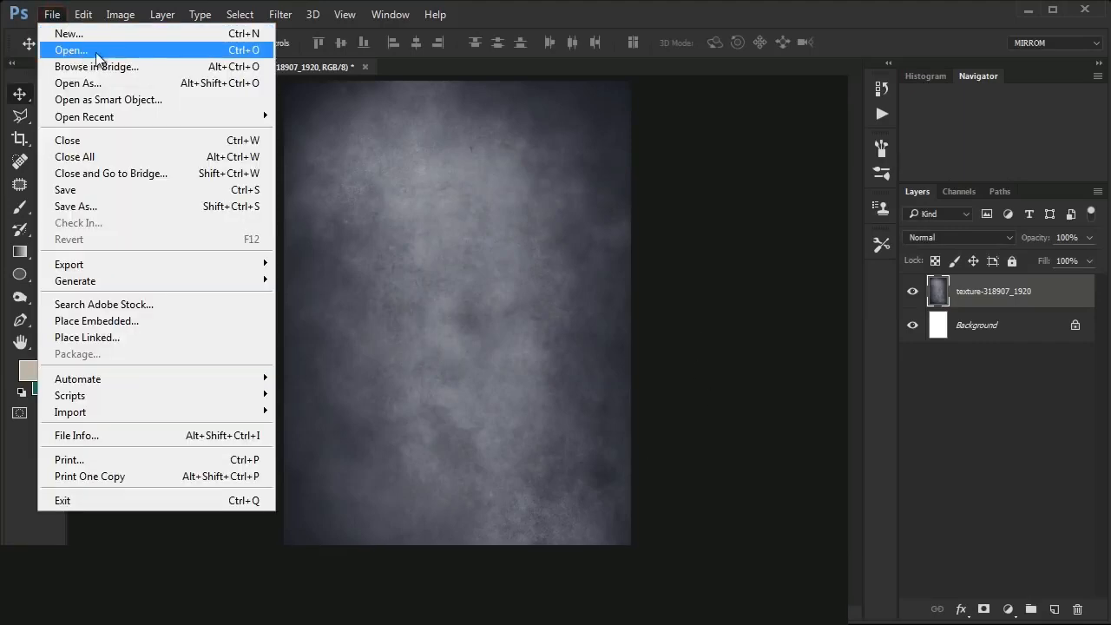
{"action": "left_click", "coordinate": [65, 49]}
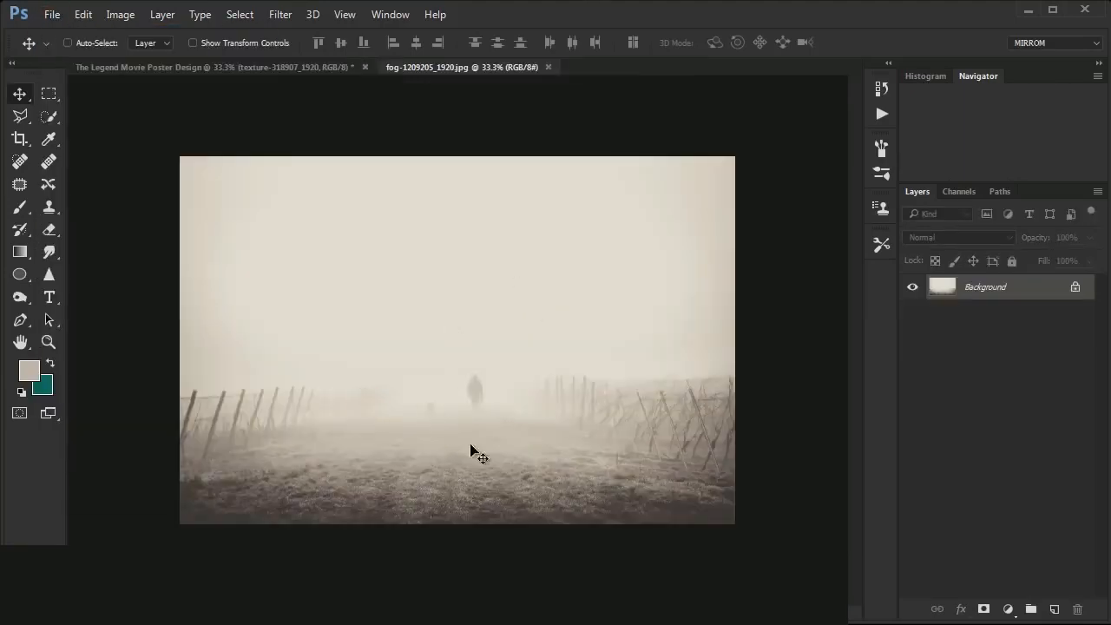
{"action": "mouse_move", "coordinate": [418, 272]}
{"action": "left_mouse_down"}
{"action": "mouse_move", "coordinate": [317, 69]}
{"action": "mouse_move", "coordinate": [319, 95]}
{"action": "mouse_move", "coordinate": [503, 439]}
{"action": "left_mouse_up"}
{"action": "key", "text": "ctrl+minus"}
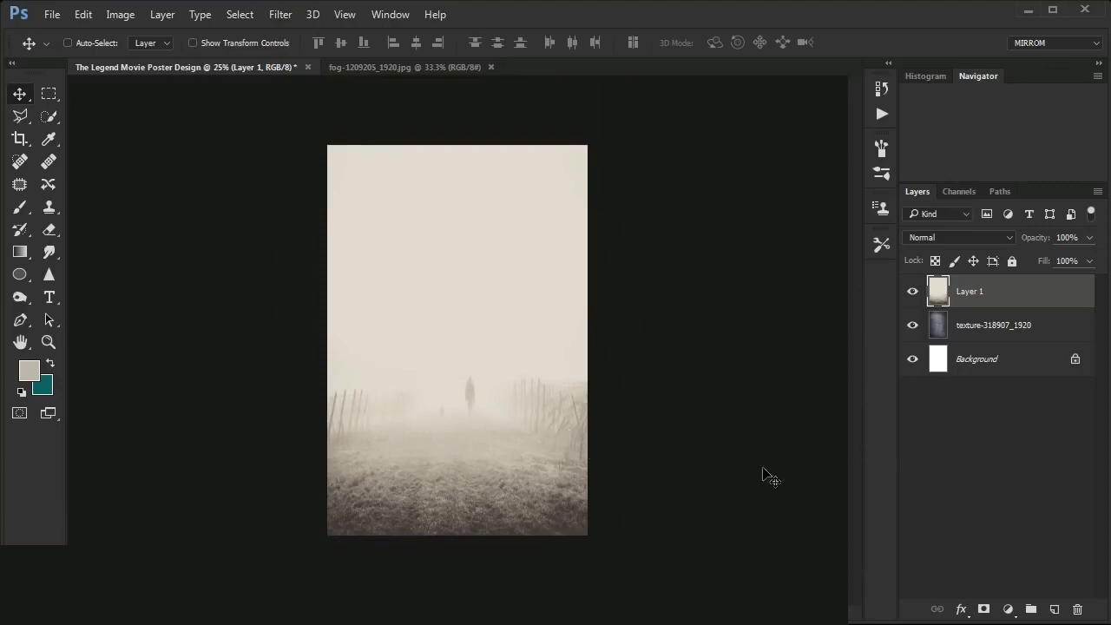
- Add a layer mask to Layer 1 and fade its sky into the texture with a linear Foreground to Transparent gradient in black
{"action": "left_click", "coordinate": [983, 608]}
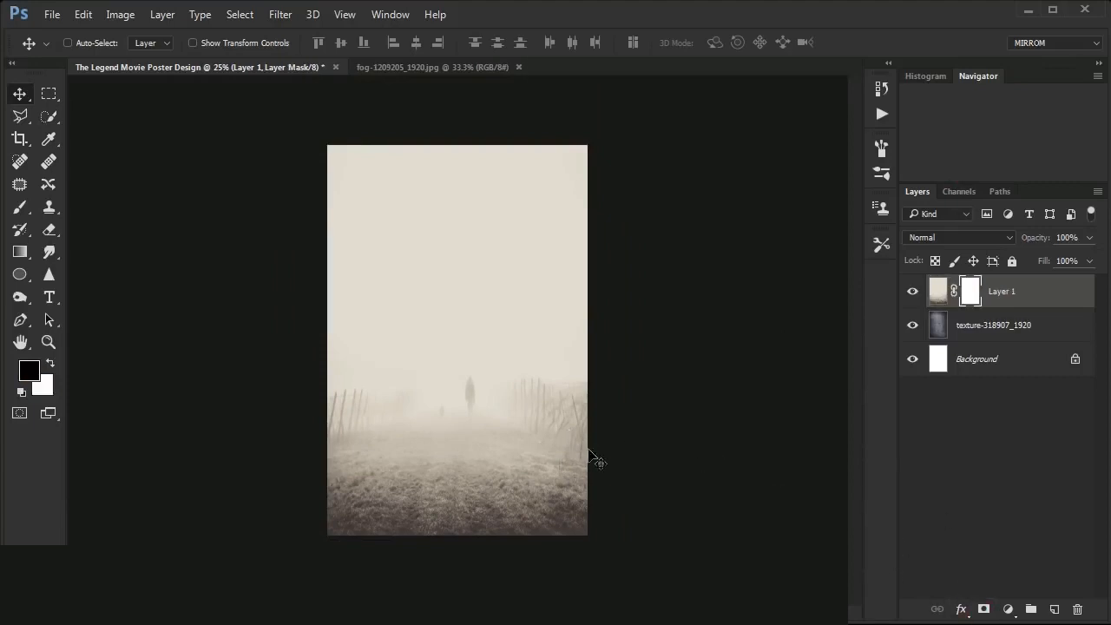
{"action": "left_click", "coordinate": [18, 254]}
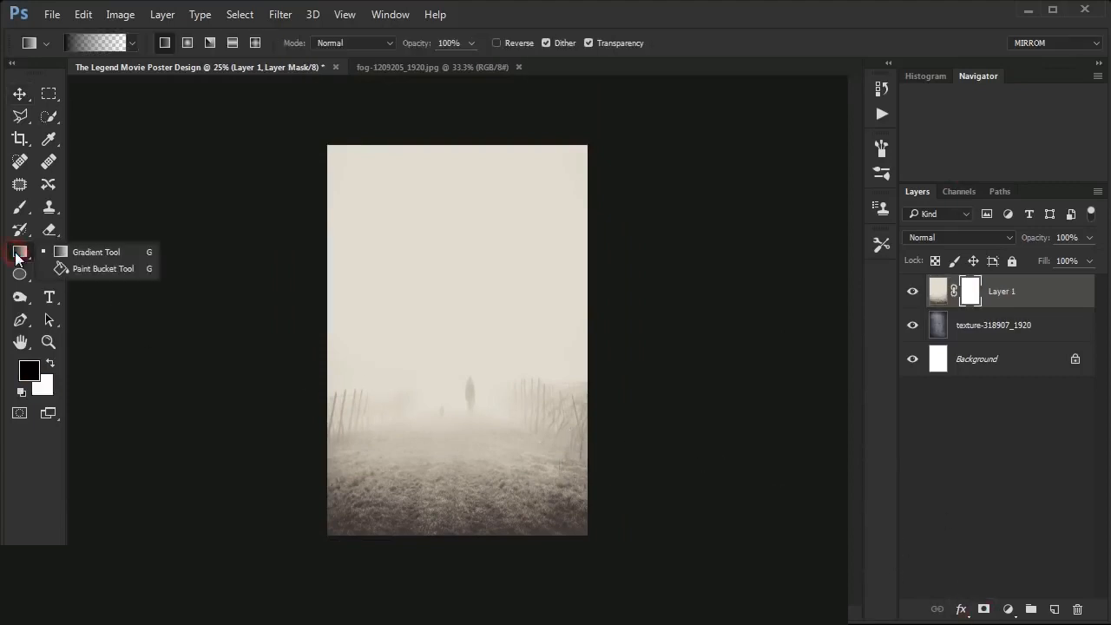
{"action": "left_click", "coordinate": [84, 252]}
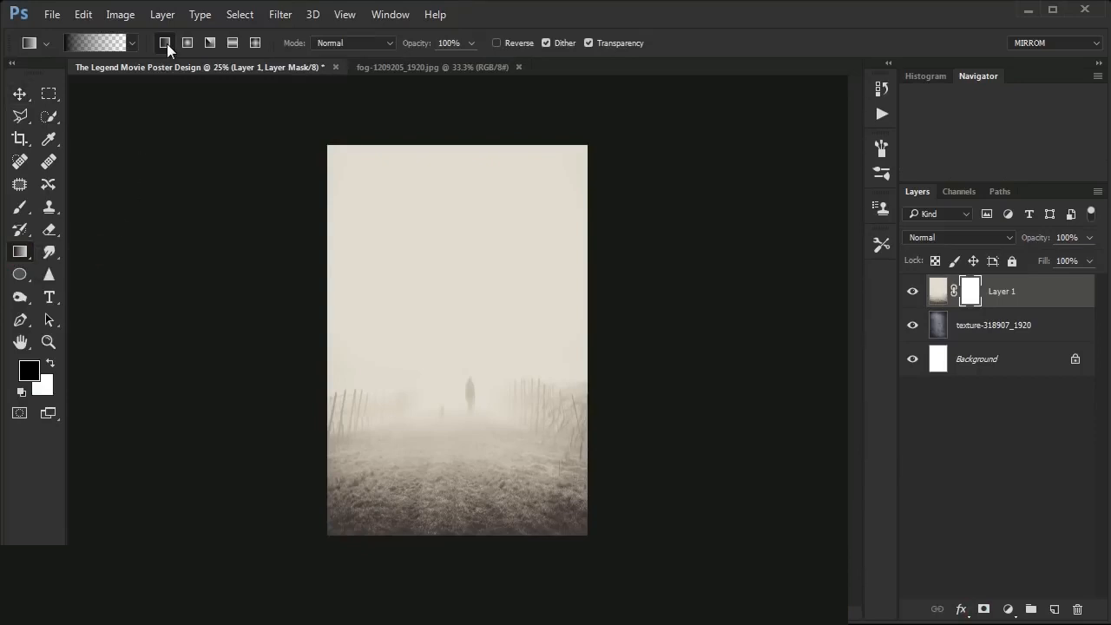
{"action": "left_click", "coordinate": [98, 44]}
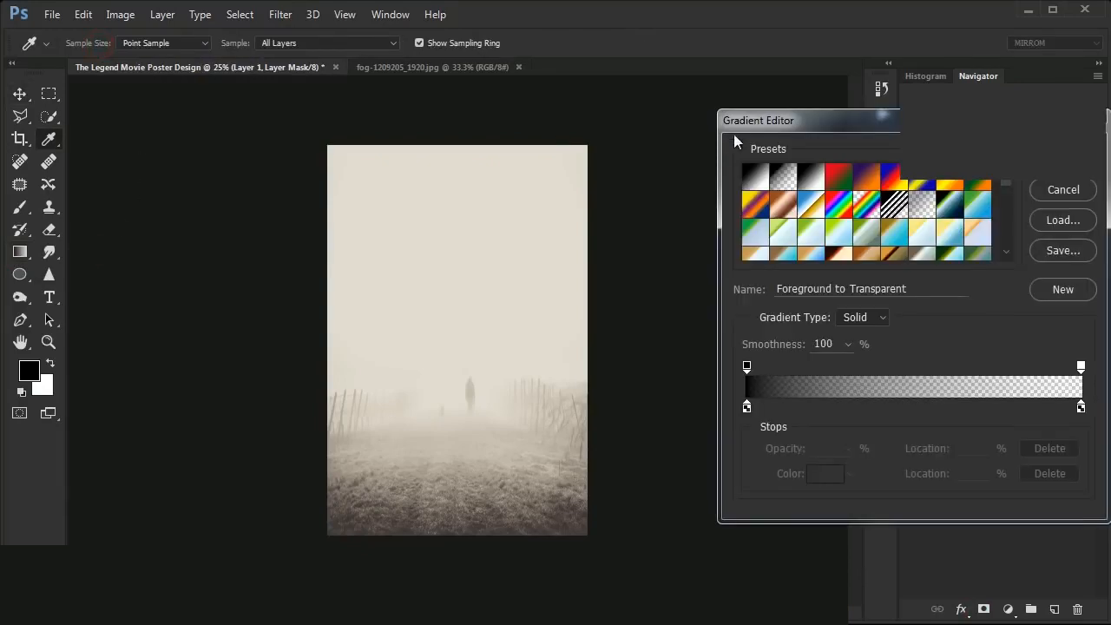
{"action": "left_click", "coordinate": [808, 296]}
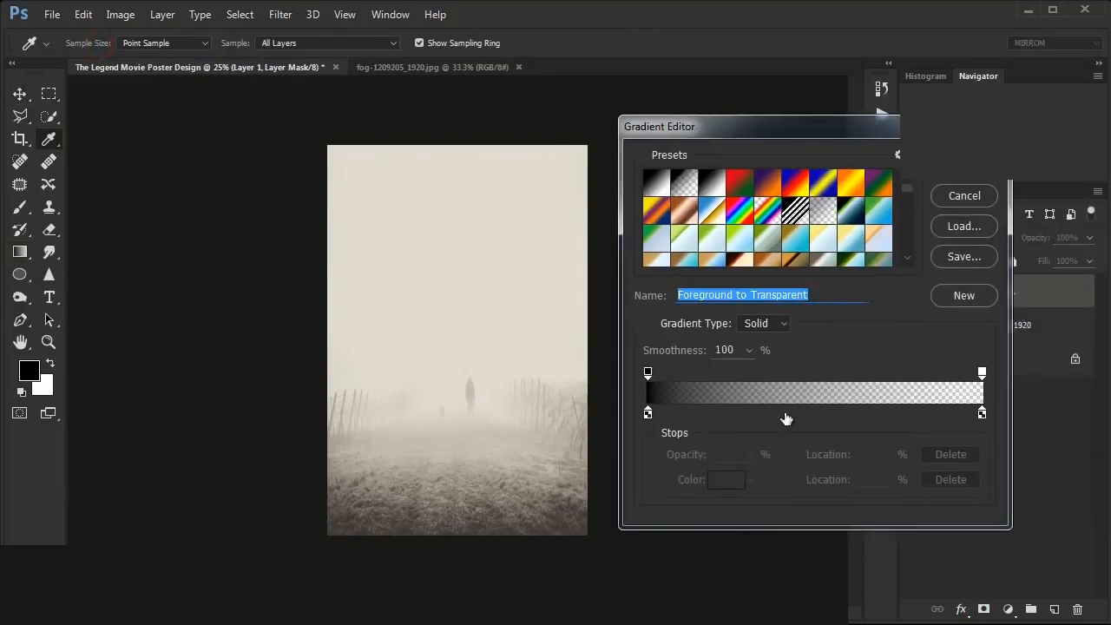
{"action": "key", "text": "Return"}
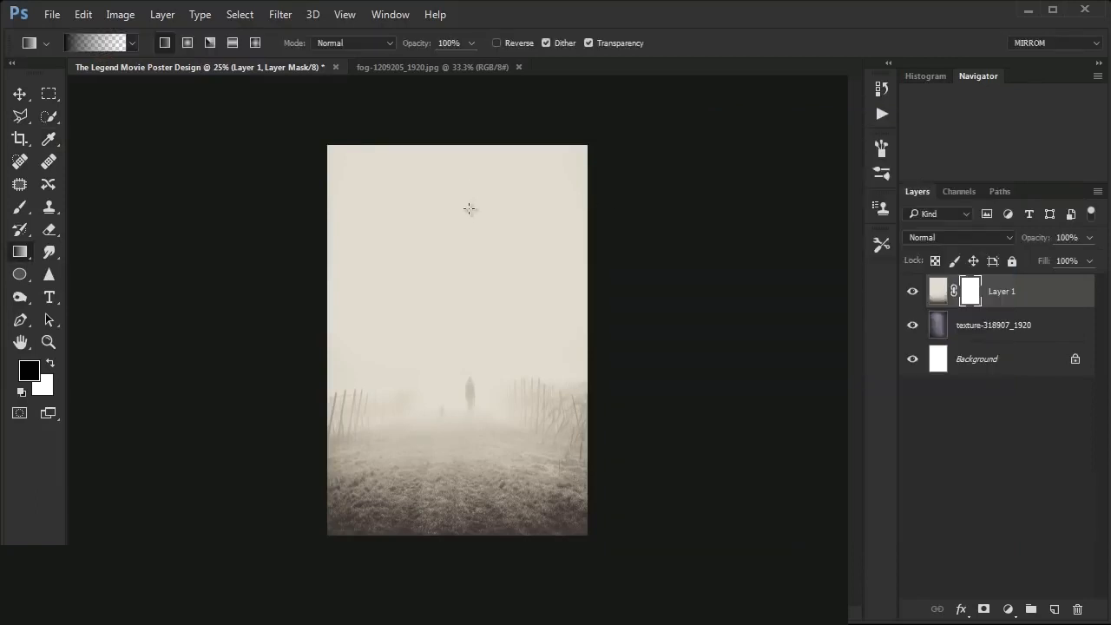
{"action": "left_click_drag", "start_coordinate": [467, 238], "coordinate": [465, 427]}
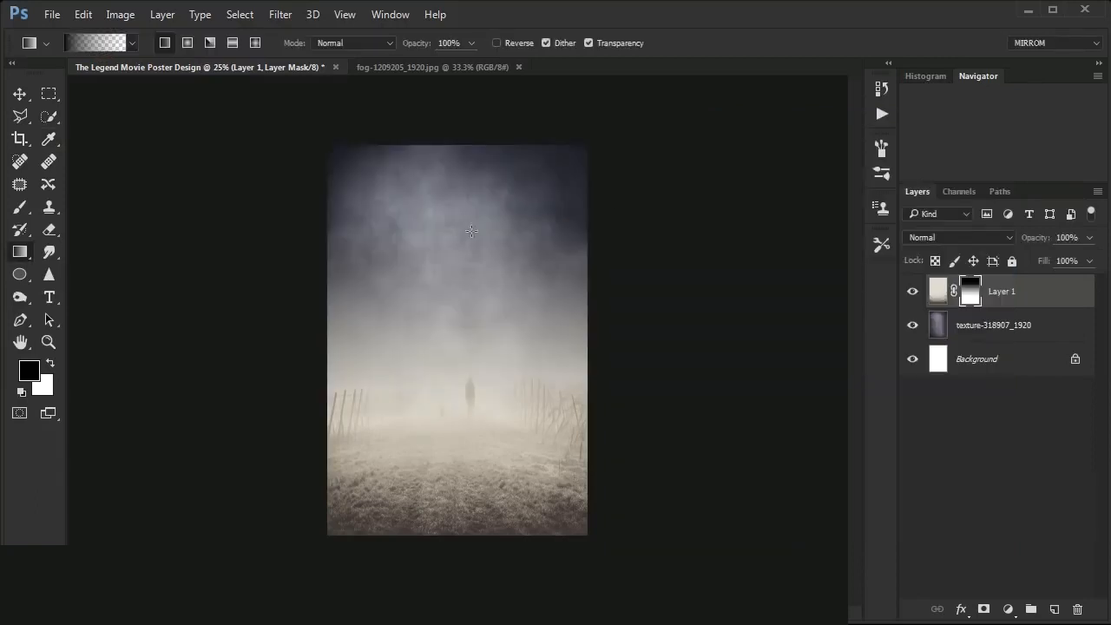
- Refine the fade on Layer 1's mask with another vertical black-to-transparent gradient from near the canvas top down to mid-height
{"action": "left_click_drag", "start_coordinate": [472, 357], "coordinate": [472, 448]}
{"action": "key", "text": "ctrl+z"}
{"action": "left_click_drag", "start_coordinate": [484, 317], "coordinate": [483, 318]}
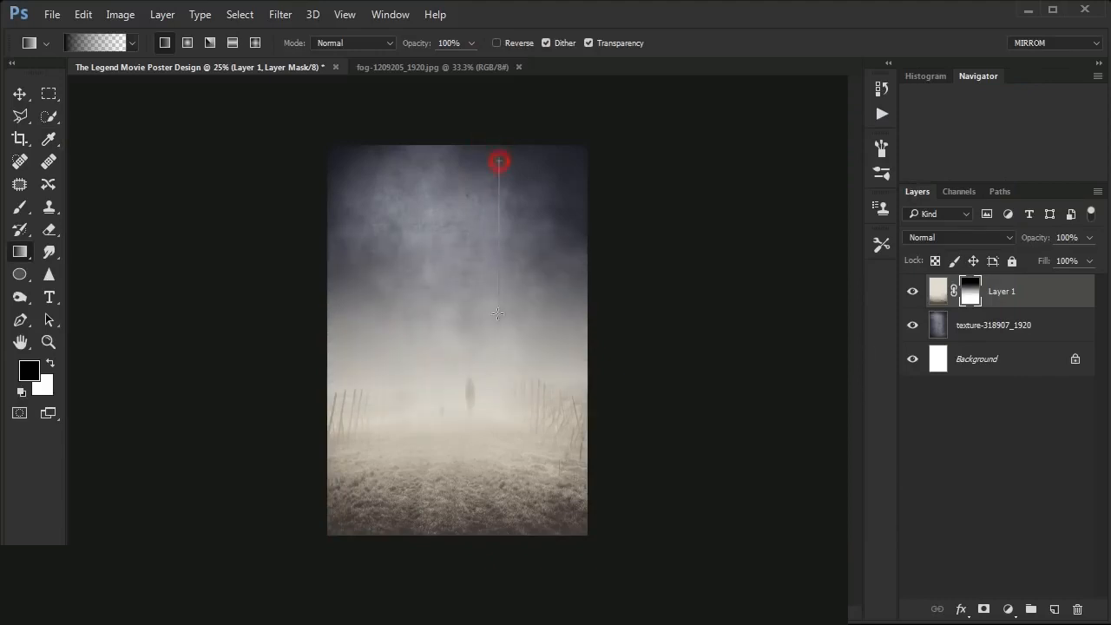
{"action": "left_click_drag", "start_coordinate": [500, 161], "coordinate": [497, 315]}
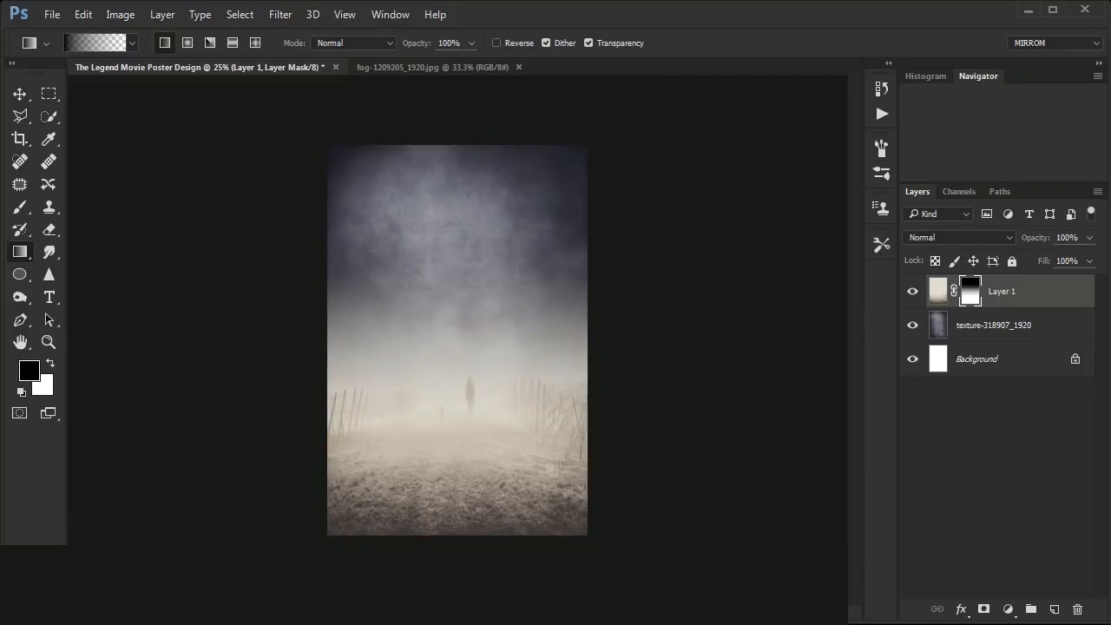
{"action": "key", "text": "v"}
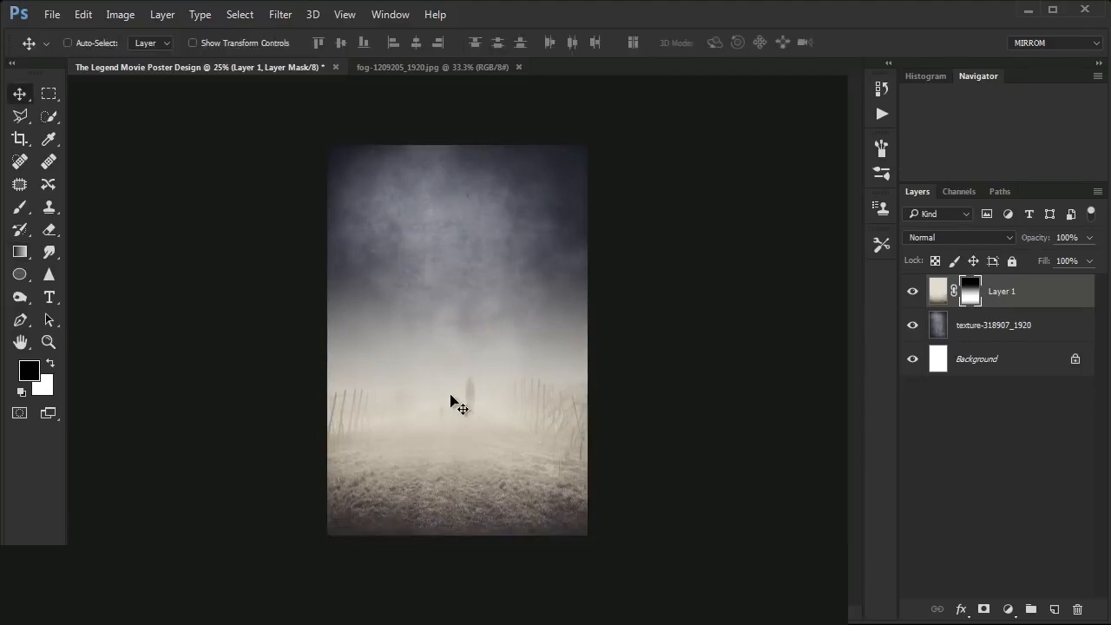
- Start a Levels adjustment on Layer 1's image, setting the shadow input level to 48 and the midtone level to 0.62
{"action": "key", "text": "ctrl+plus"}
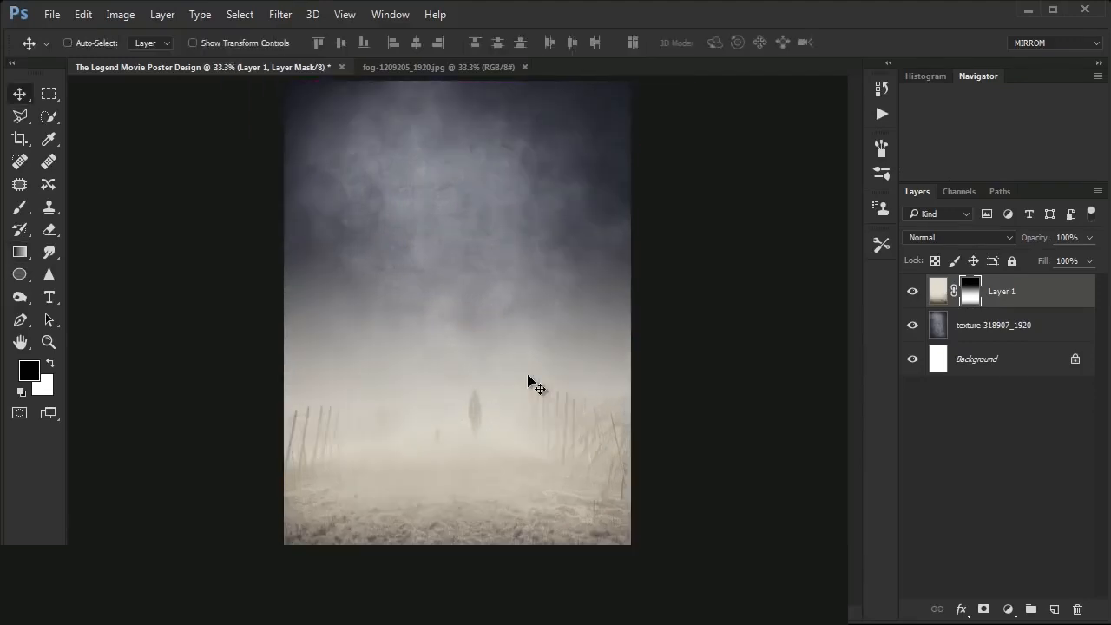
{"action": "left_click", "coordinate": [936, 298]}
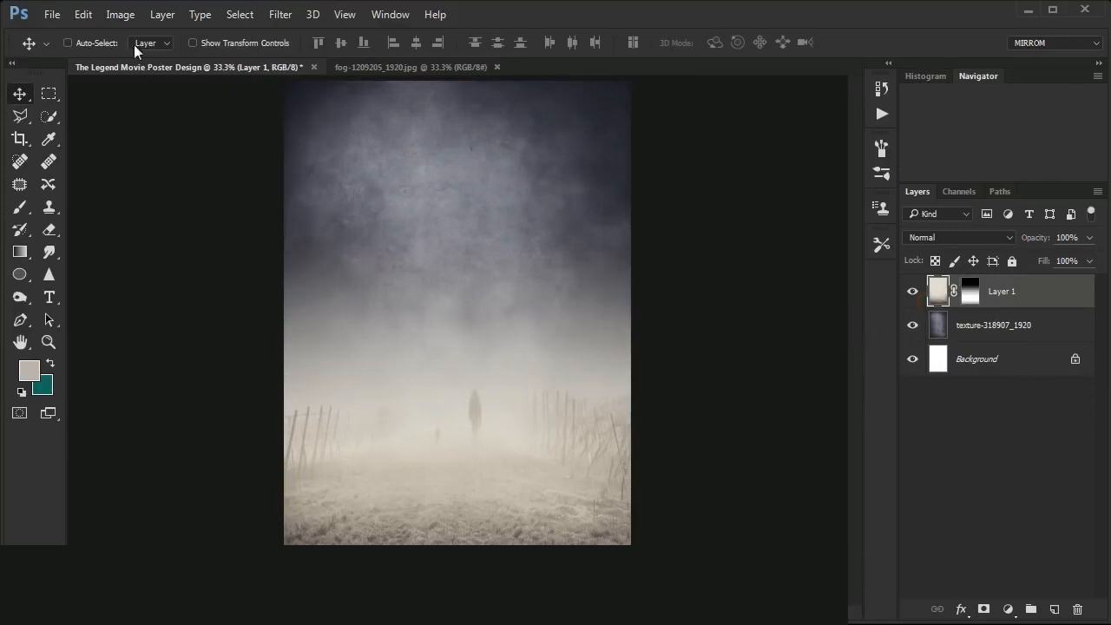
{"action": "left_click", "coordinate": [121, 18]}
{"action": "mouse_move", "coordinate": [131, 55]}
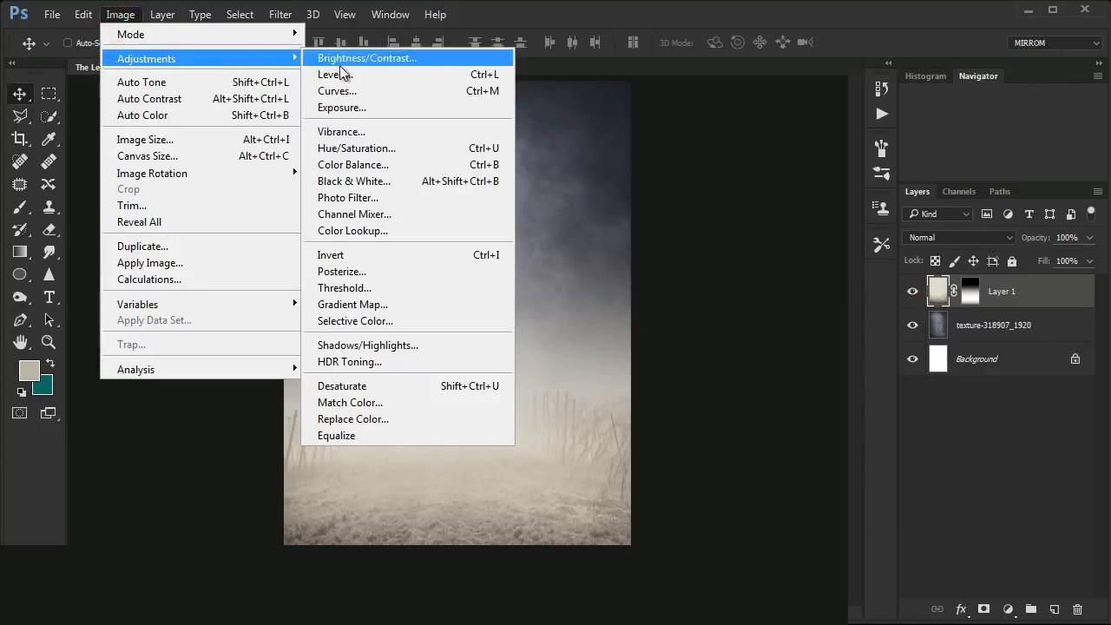
{"action": "left_click", "coordinate": [436, 78]}
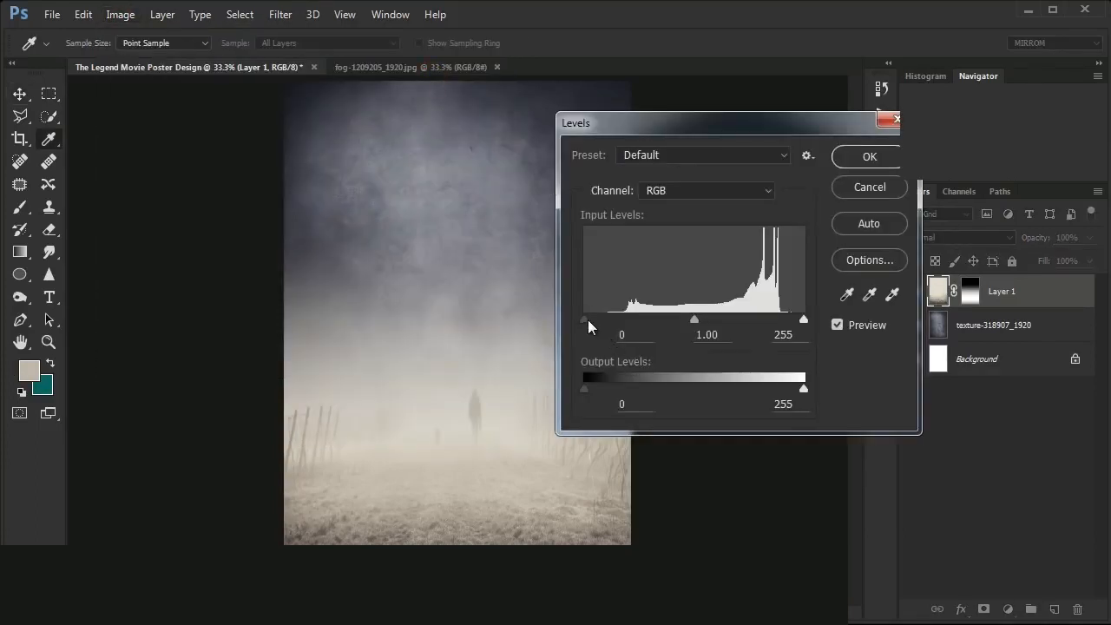
{"action": "left_click_drag", "start_coordinate": [589, 321], "coordinate": [631, 329]}
{"action": "double_click", "coordinate": [653, 335]}
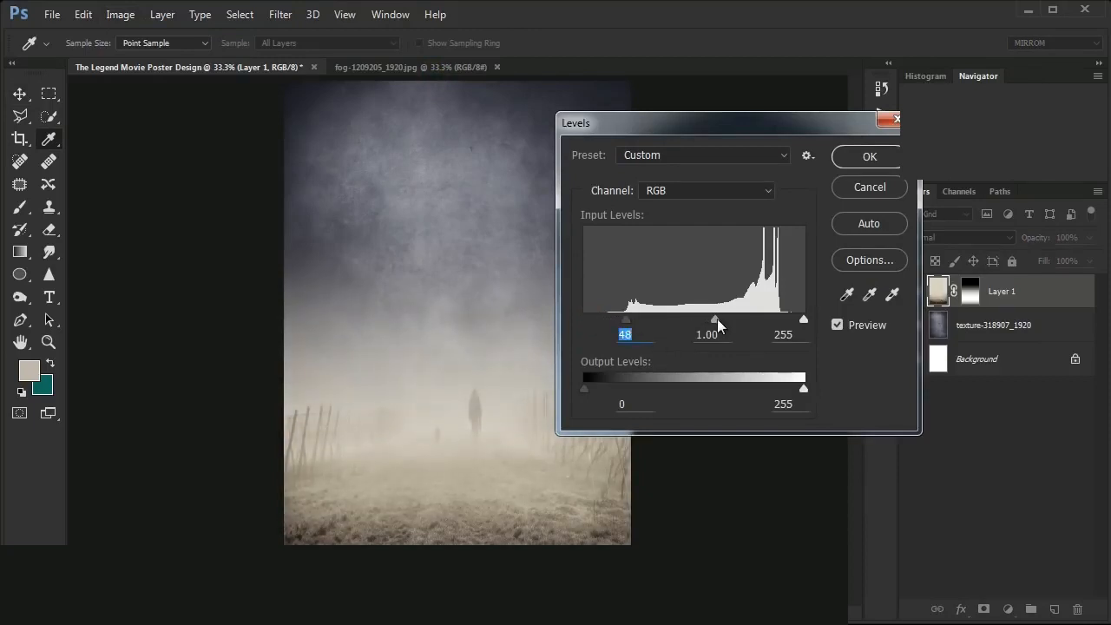
{"action": "left_click_drag", "start_coordinate": [717, 326], "coordinate": [738, 329]}
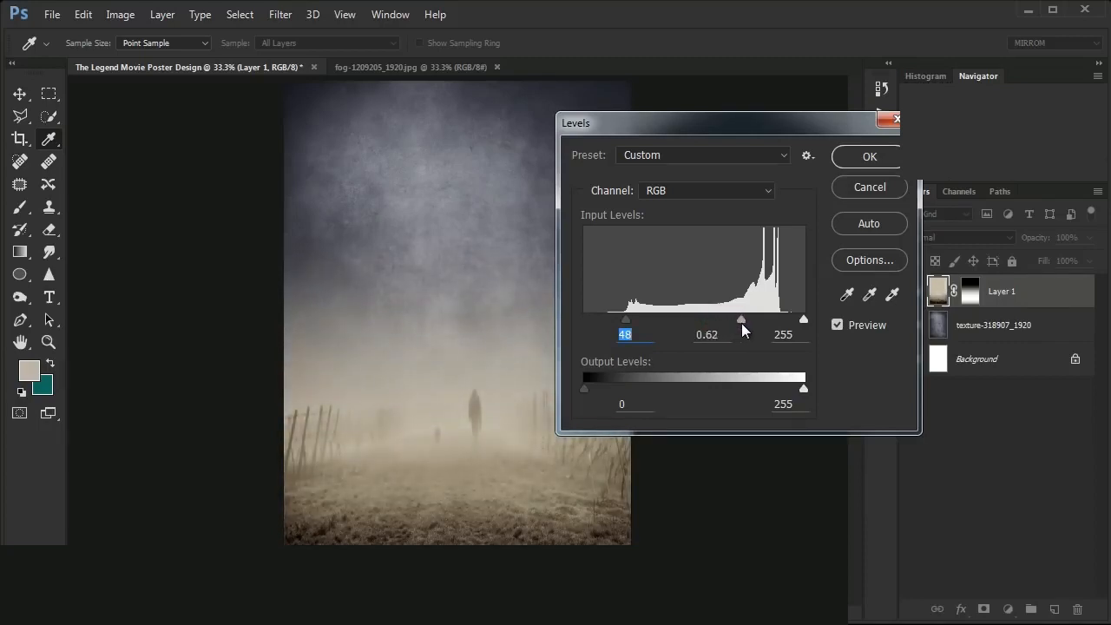
{"action": "key", "text": "Tab"}
- Raise the shadow output level to 22 and the shadow input level to 50, and apply the Levels adjustment
{"action": "left_click_drag", "start_coordinate": [586, 387], "coordinate": [603, 391]}
{"action": "left_click", "coordinate": [648, 405]}
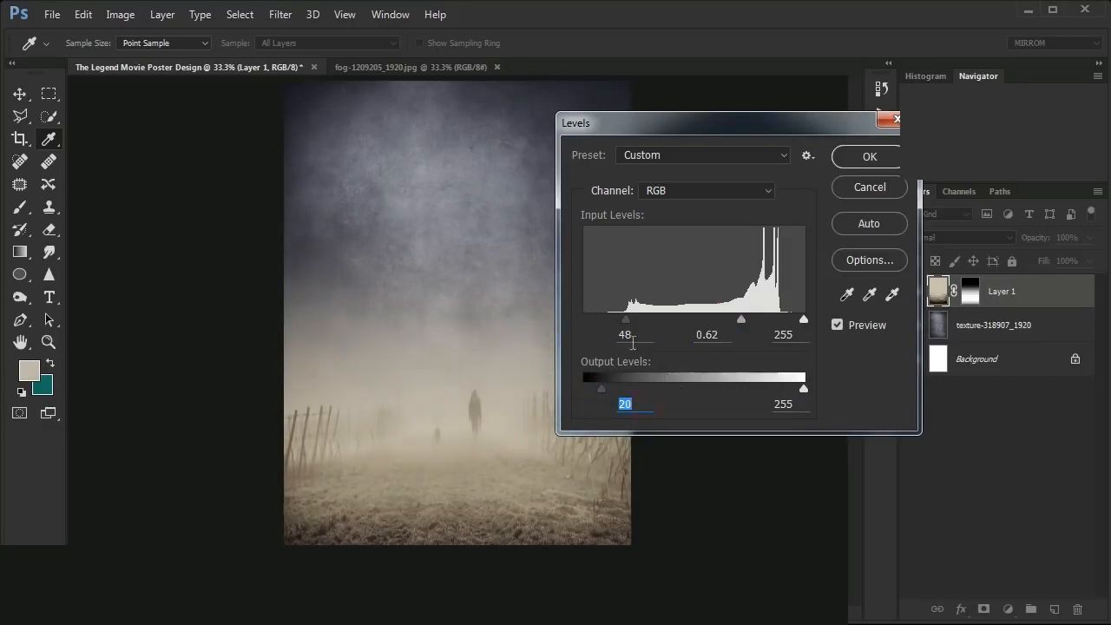
{"action": "left_click", "coordinate": [644, 335]}
{"action": "key", "text": "Up"}
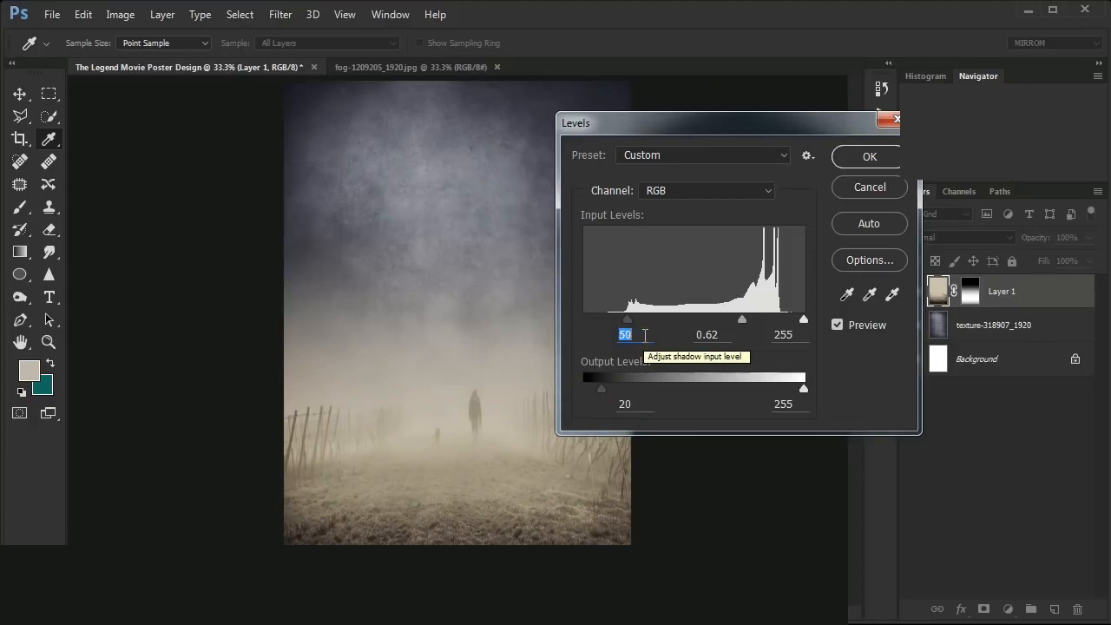
{"action": "left_click", "coordinate": [717, 335]}
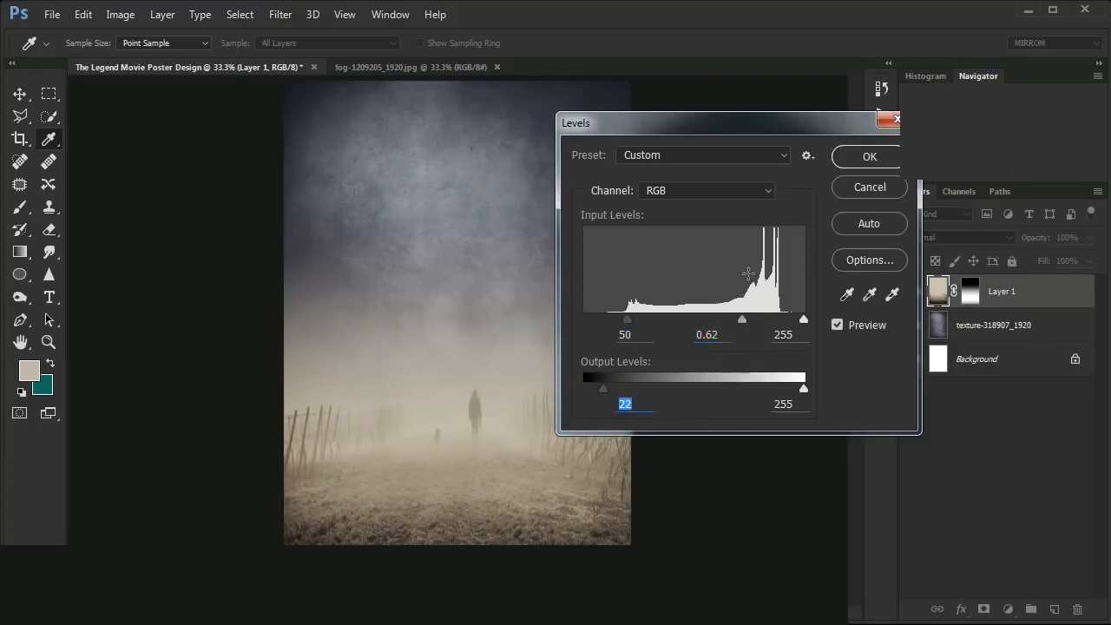
{"action": "left_click", "coordinate": [852, 160]}
{"action": "key", "text": "v"}
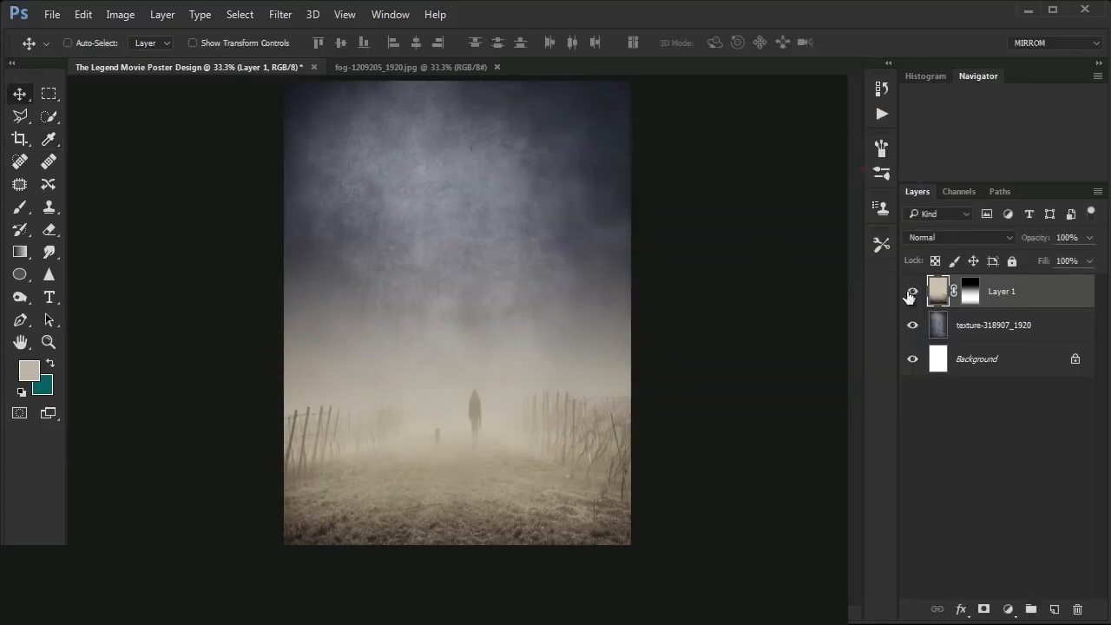
- Set Layer 1's blend mode to Hard Light and close the fog source image
{"action": "left_click", "coordinate": [927, 237]}
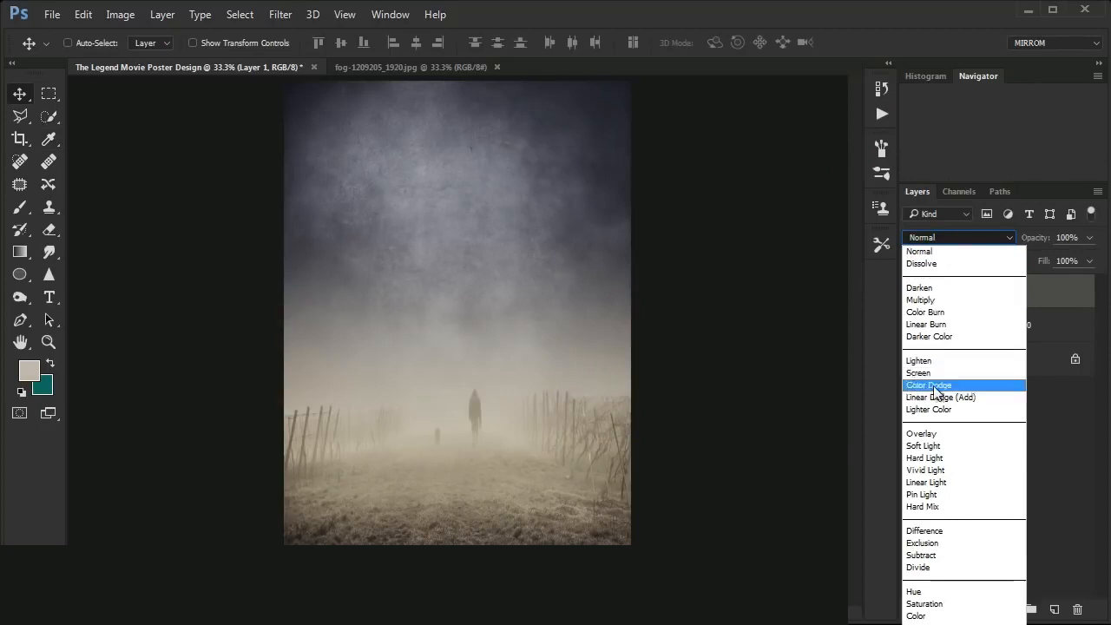
{"action": "left_click", "coordinate": [953, 457]}
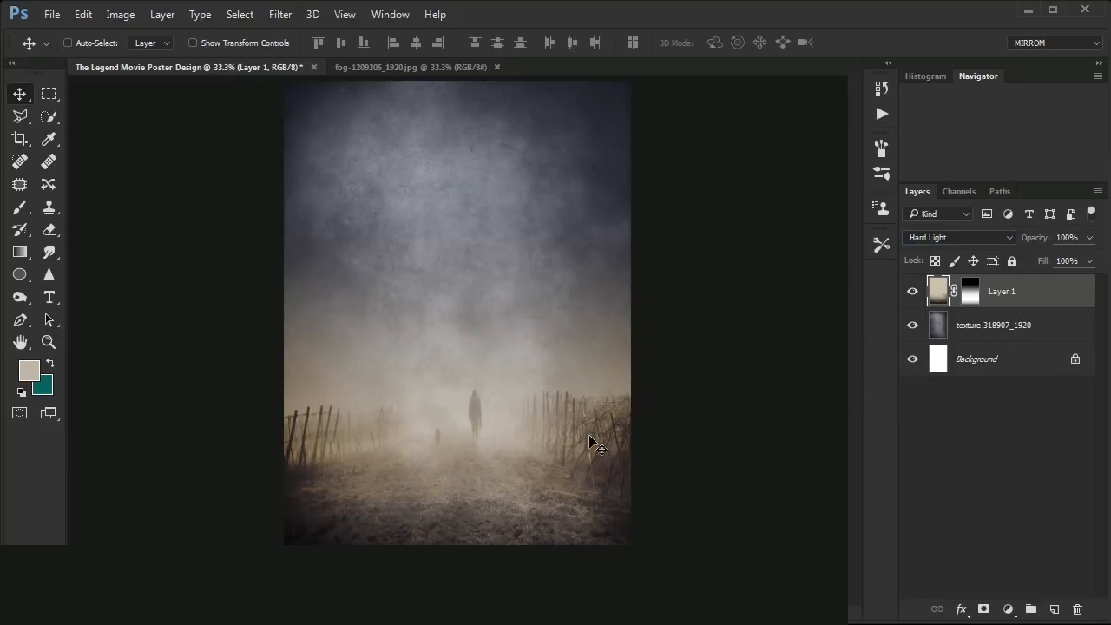
{"action": "left_click", "coordinate": [497, 67]}
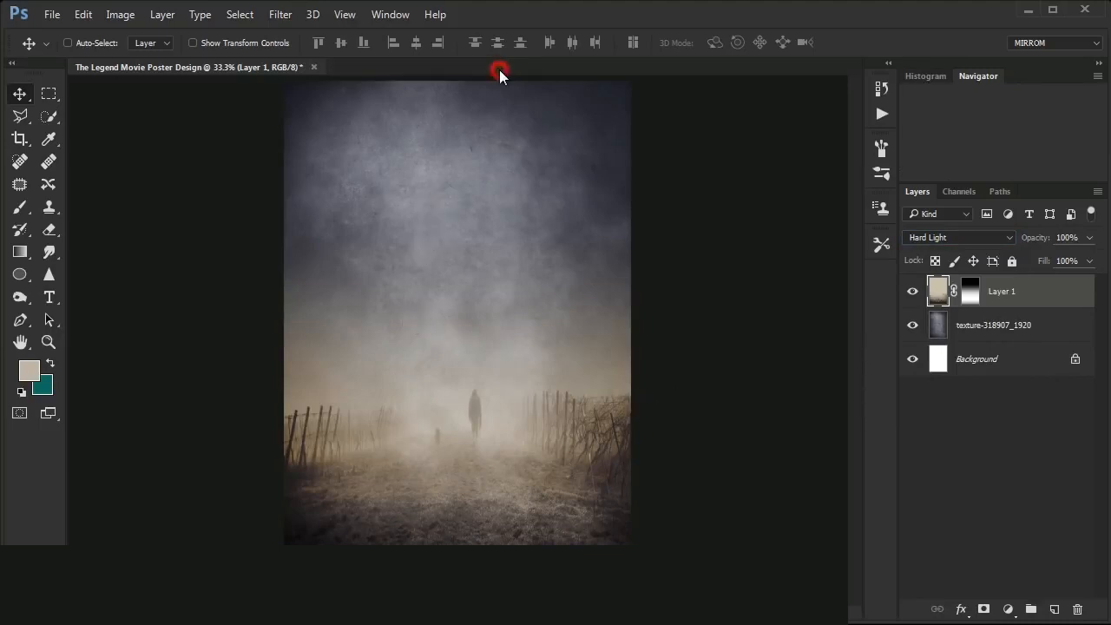
- Open the image portrait-2194457_1920.jpg and view it at 100%
{"action": "left_click", "coordinate": [52, 15]}
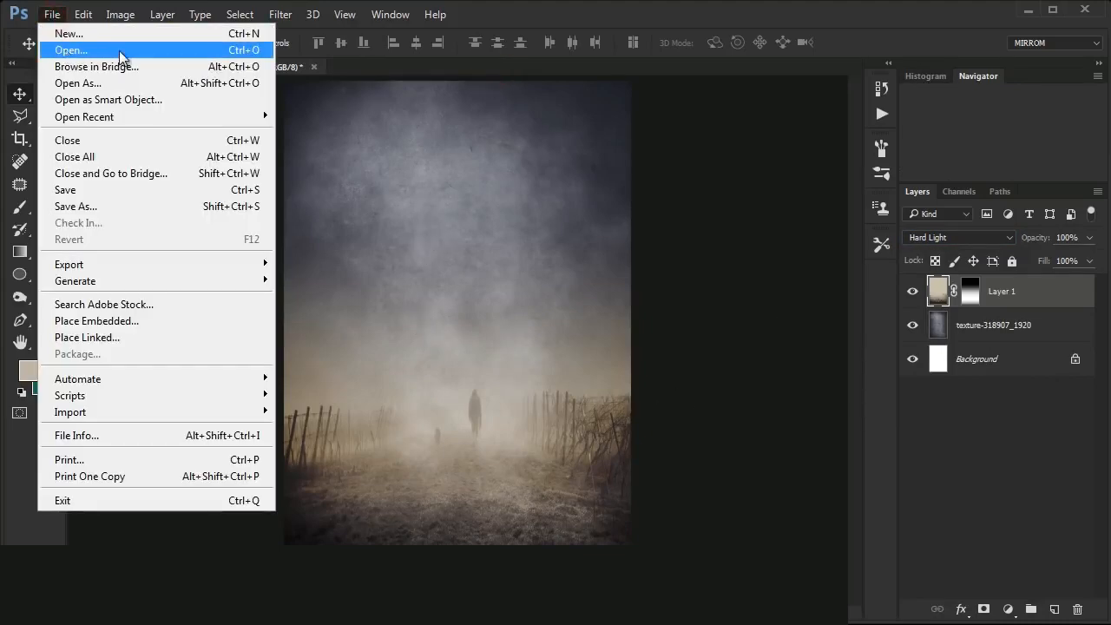
{"action": "left_click", "coordinate": [120, 52]}
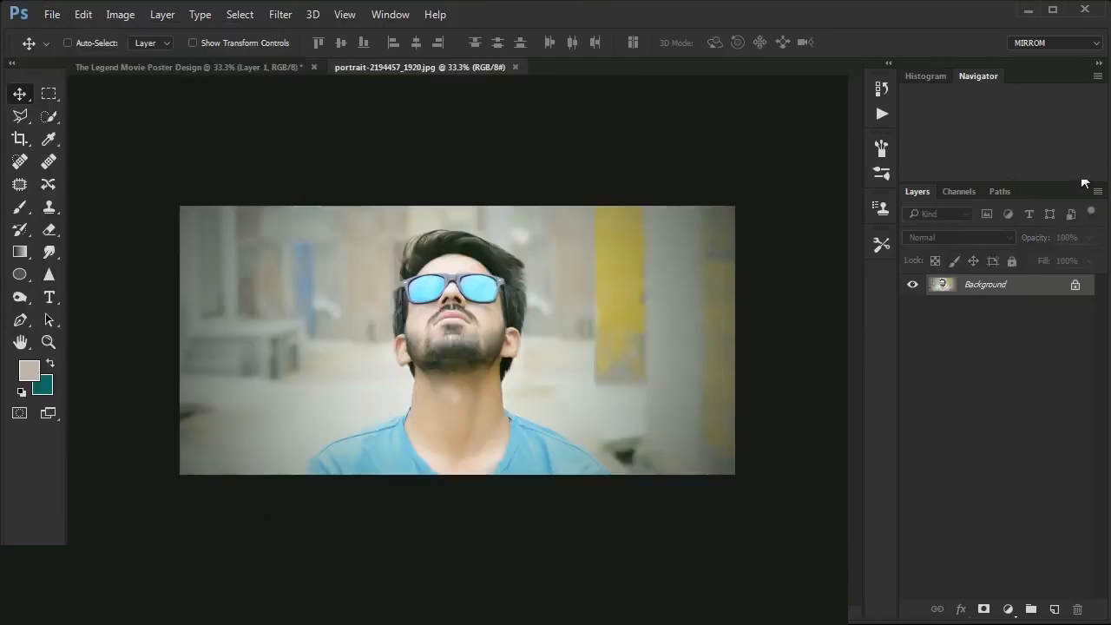
{"action": "key", "text": "ctrl+1"}
{"action": "scroll", "coordinate": [772, 329], "scroll_direction": "up", "scroll_amount": 3}
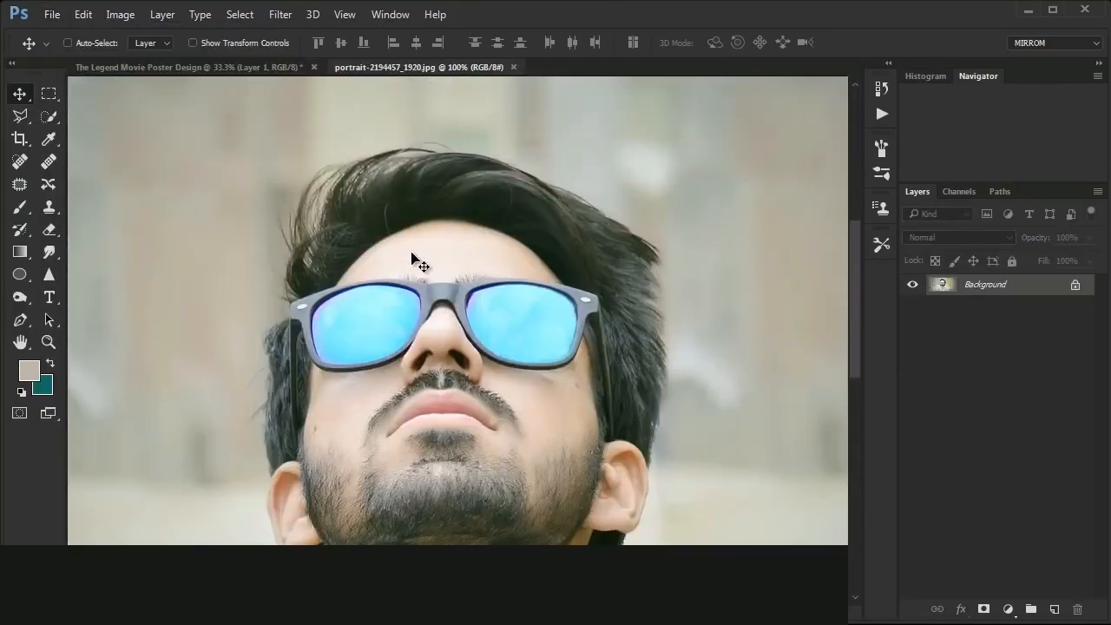
- Select the man from hair to shirt with the Quick Selection tool and mask out the background
{"action": "mouse_move", "coordinate": [49, 115]}
{"action": "left_mouse_down"}
{"action": "mouse_move", "coordinate": [113, 121]}
{"action": "mouse_move", "coordinate": [105, 91]}
{"action": "left_mouse_up"}
{"action": "left_click", "coordinate": [178, 42]}
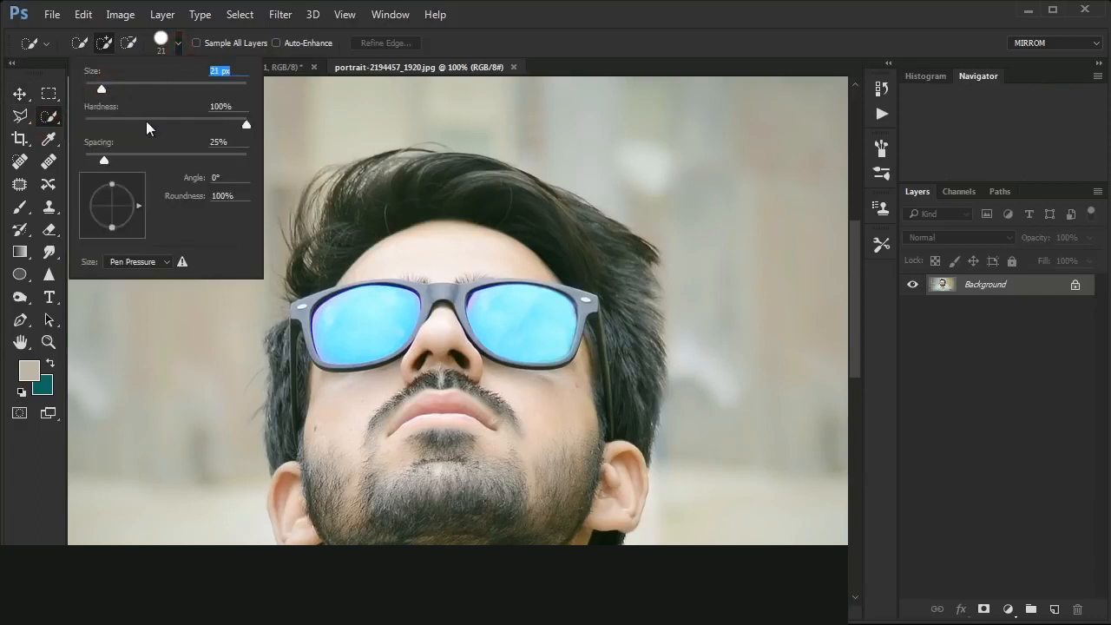
{"action": "mouse_move", "coordinate": [415, 248]}
{"action": "left_mouse_down"}
{"action": "mouse_move", "coordinate": [471, 203]}
{"action": "mouse_move", "coordinate": [599, 327]}
{"action": "mouse_move", "coordinate": [334, 330]}
{"action": "mouse_move", "coordinate": [281, 356]}
{"action": "mouse_move", "coordinate": [318, 390]}
{"action": "mouse_move", "coordinate": [573, 495]}
{"action": "mouse_move", "coordinate": [365, 521]}
{"action": "mouse_move", "coordinate": [289, 423]}
{"action": "mouse_move", "coordinate": [286, 460]}
{"action": "mouse_move", "coordinate": [347, 504]}
{"action": "mouse_move", "coordinate": [436, 315]}
{"action": "mouse_move", "coordinate": [301, 325]}
{"action": "mouse_move", "coordinate": [622, 352]}
{"action": "mouse_move", "coordinate": [721, 382]}
{"action": "left_mouse_up"}
{"action": "left_click_drag", "start_coordinate": [304, 299], "coordinate": [567, 300]}
{"action": "left_click_drag", "start_coordinate": [318, 428], "coordinate": [372, 400]}
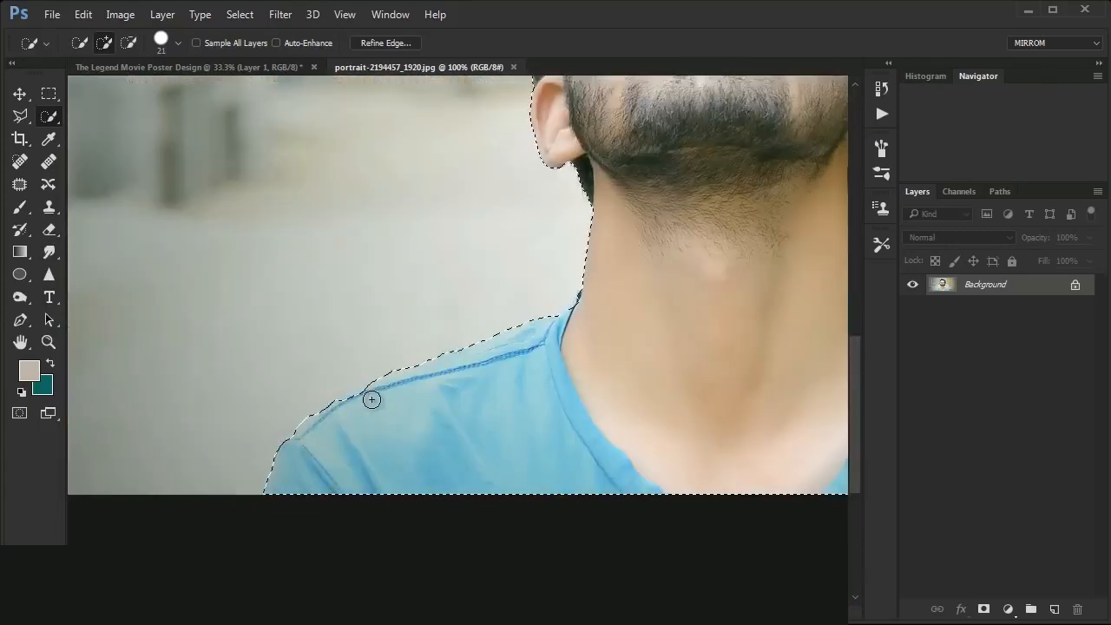
{"action": "key", "text": "ctrl+0"}
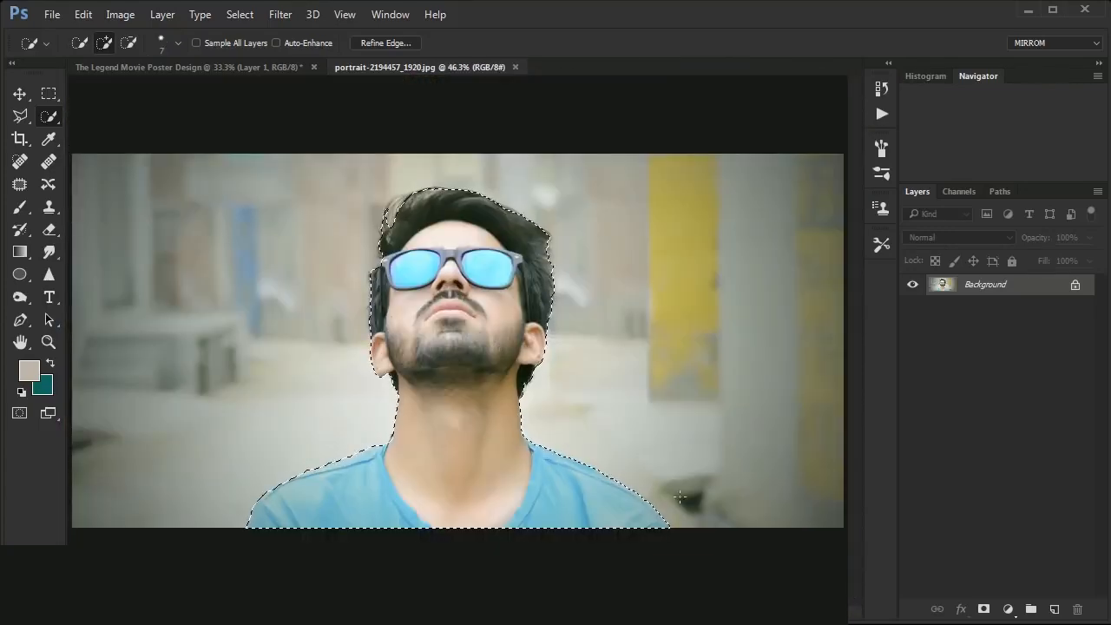
{"action": "left_click", "coordinate": [983, 609]}
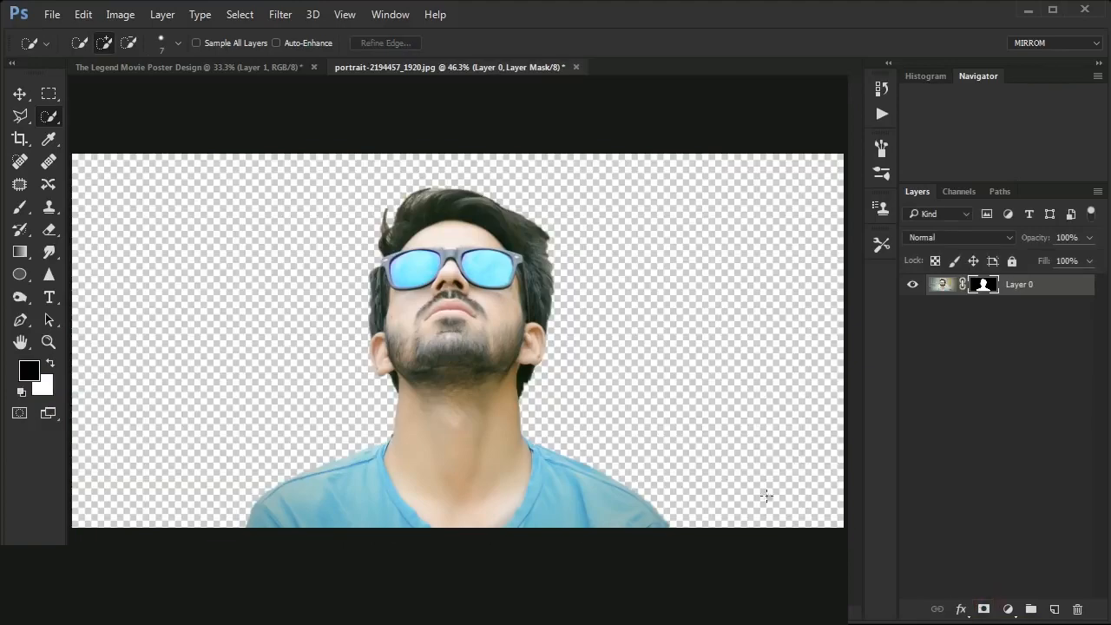
- Place the masked portrait in the centre of The Legend Movie Poster Design document and close the portrait source image
{"action": "key", "text": "v"}
{"action": "key", "text": "ctrl+plus"}
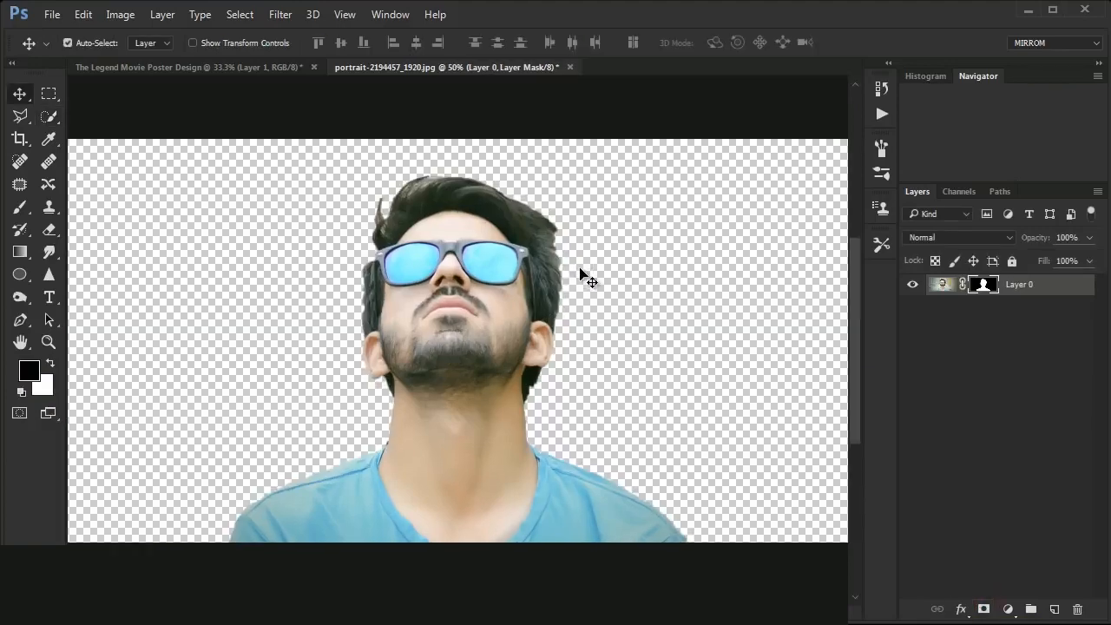
{"action": "key", "text": "ctrl+plus"}
{"action": "scroll", "coordinate": [586, 272], "scroll_direction": "up", "scroll_amount": 3}
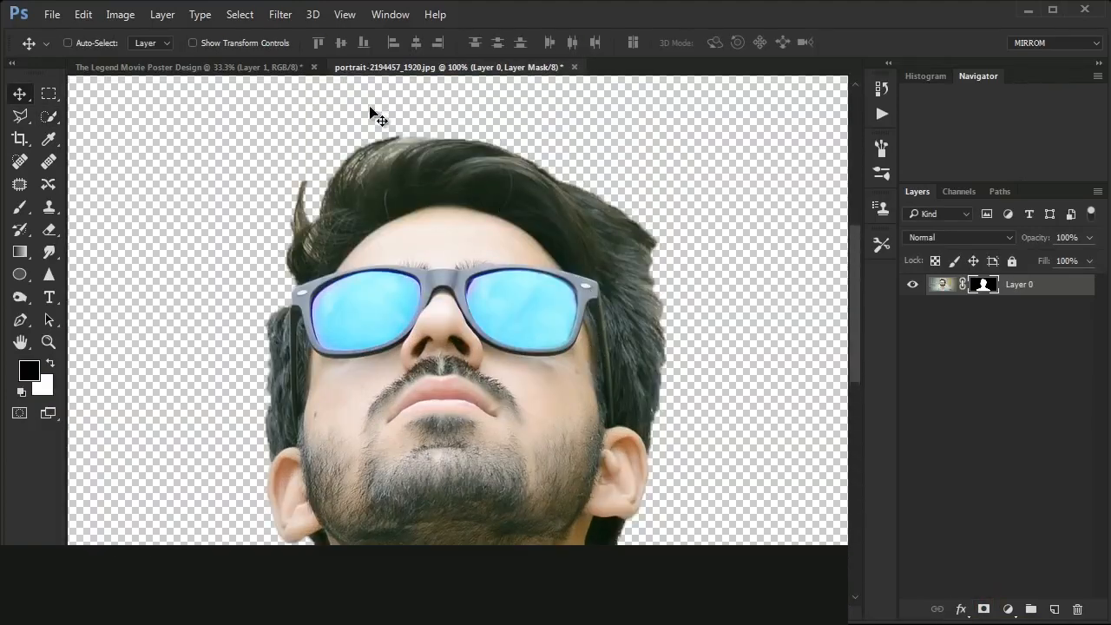
{"action": "key", "text": "ctrl+minus"}
{"action": "key", "text": "ctrl+0"}
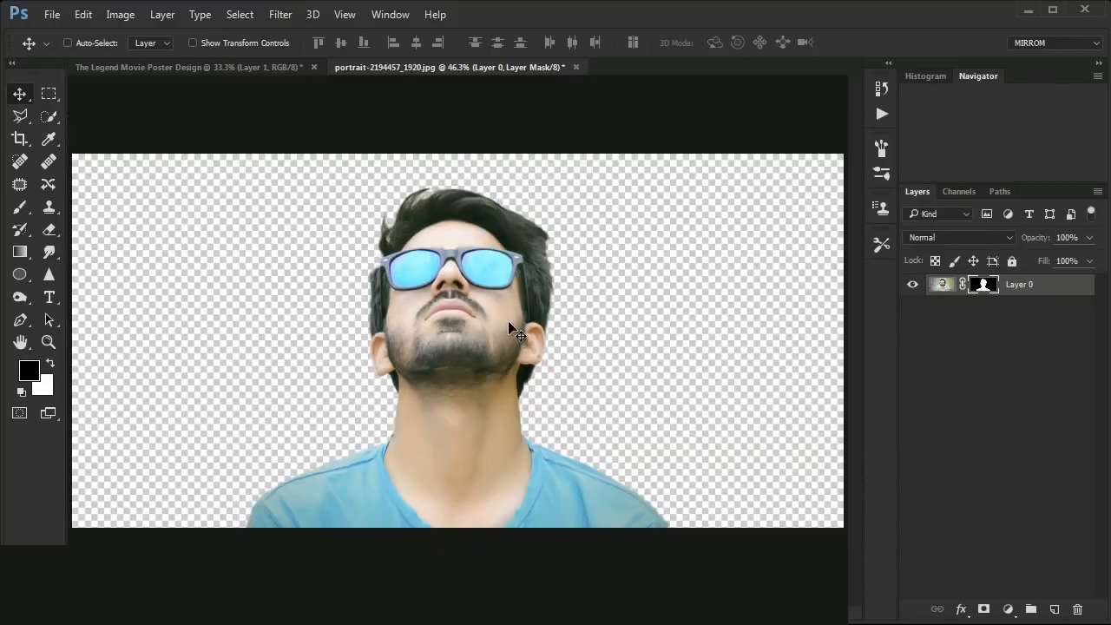
{"action": "left_click_drag", "start_coordinate": [446, 330], "coordinate": [487, 350]}
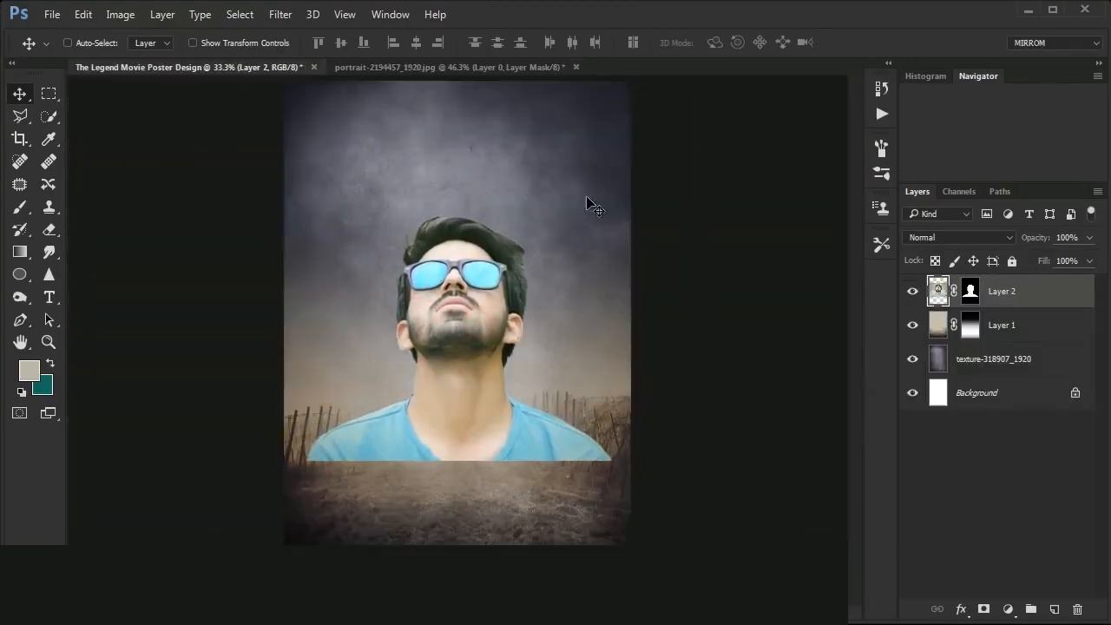
{"action": "left_click", "coordinate": [575, 67]}
{"action": "left_click", "coordinate": [547, 253]}
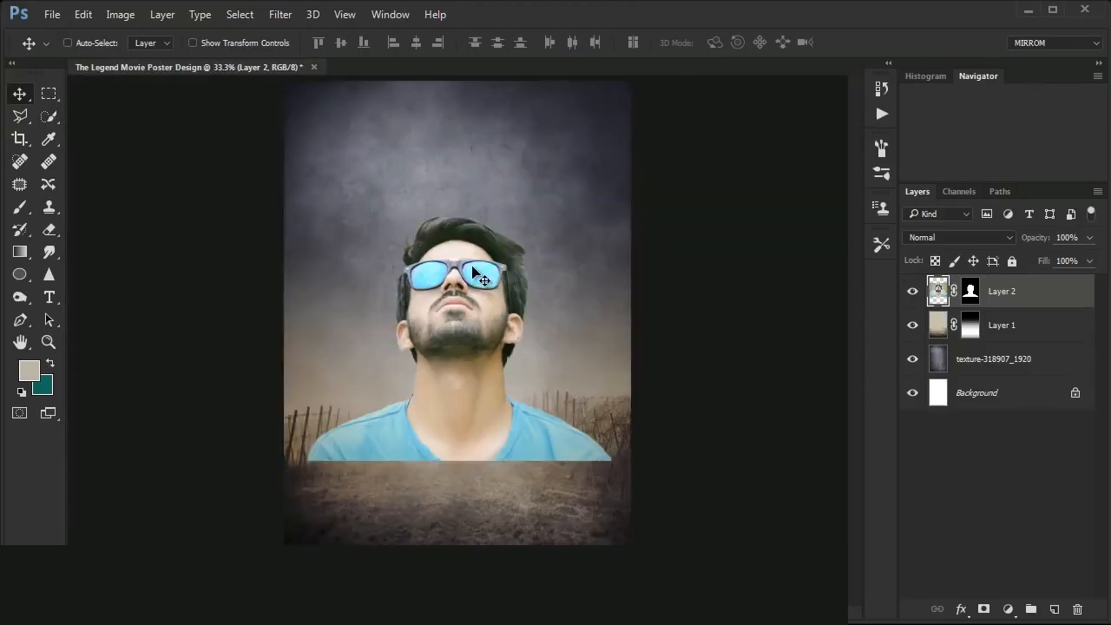
- Show the rulers and place a vertical guide through the poster's horizontal centre
{"action": "left_click", "coordinate": [337, 19]}
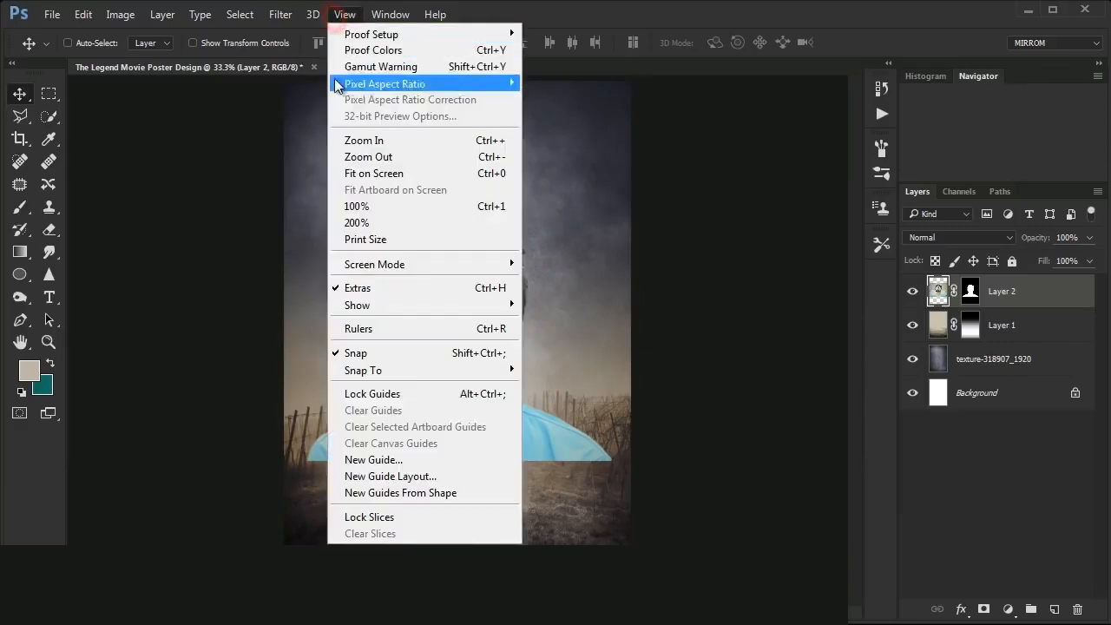
{"action": "left_click", "coordinate": [398, 334]}
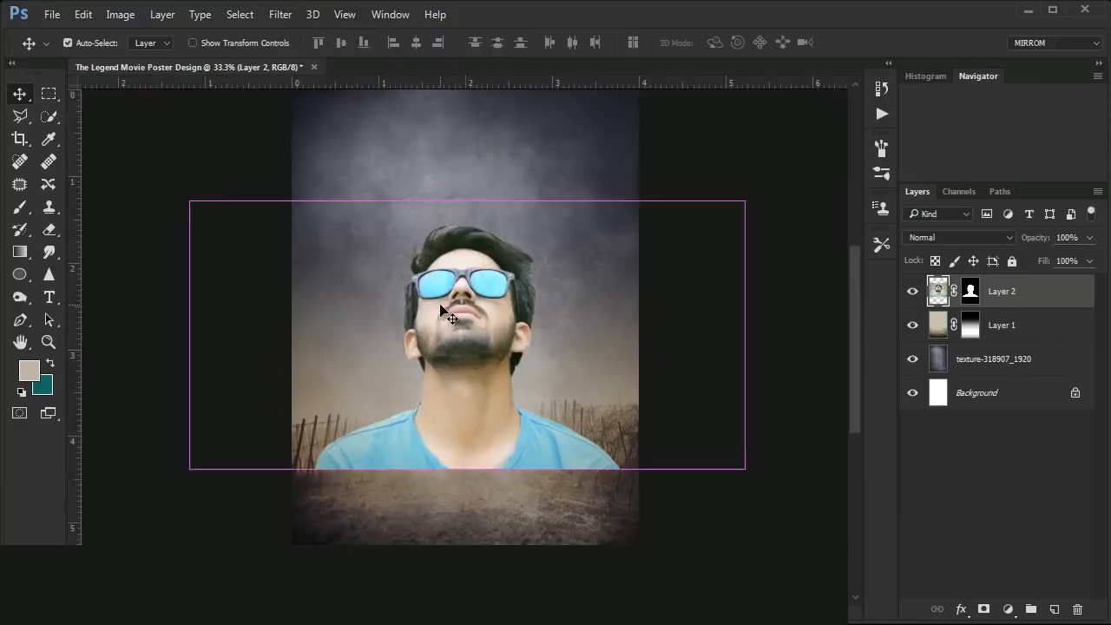
{"action": "key", "text": "ctrl+0"}
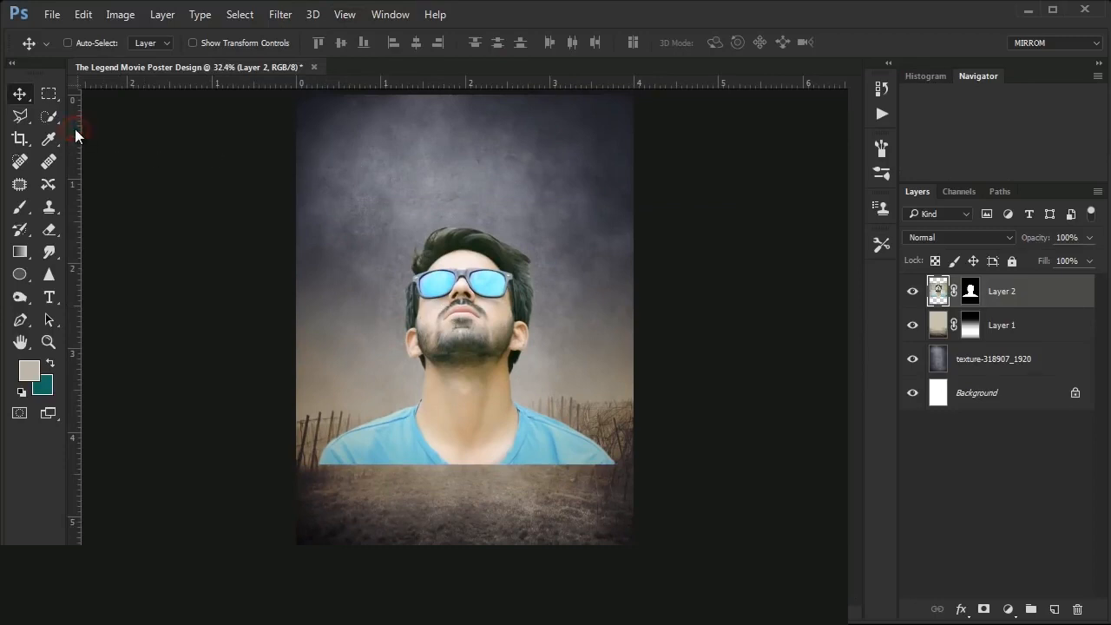
{"action": "left_click_drag", "start_coordinate": [74, 129], "coordinate": [467, 164]}
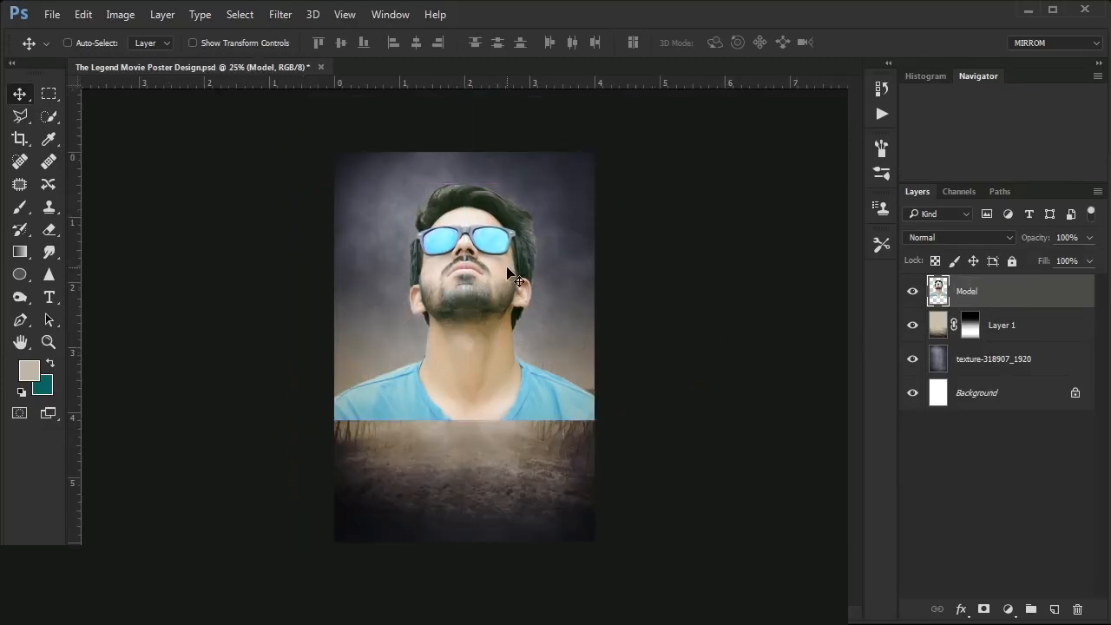
- Start a Camera Raw adjustment on the Model layer with contrast +16, highlights -100 and shadows +38
{"action": "left_click", "coordinate": [280, 14]}
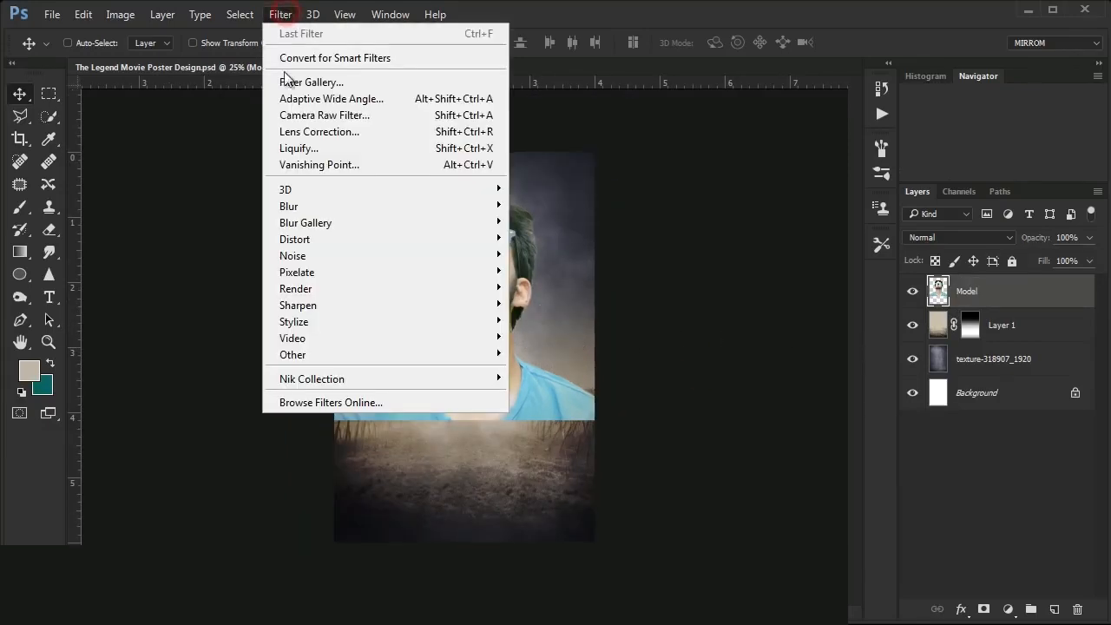
{"action": "left_click", "coordinate": [361, 115]}
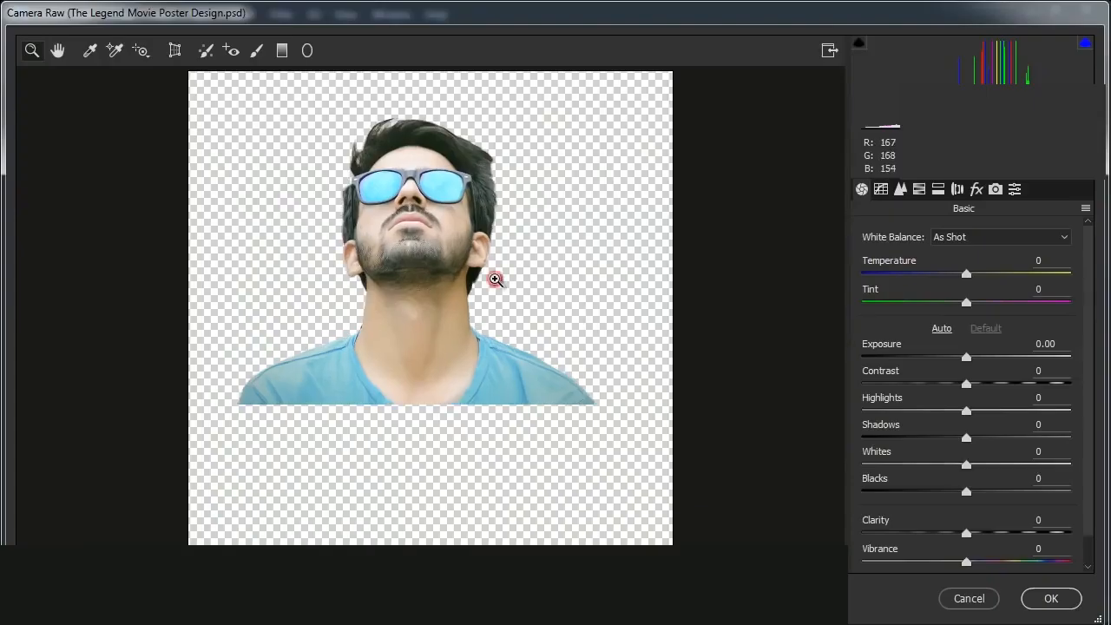
{"action": "left_click", "coordinate": [499, 278]}
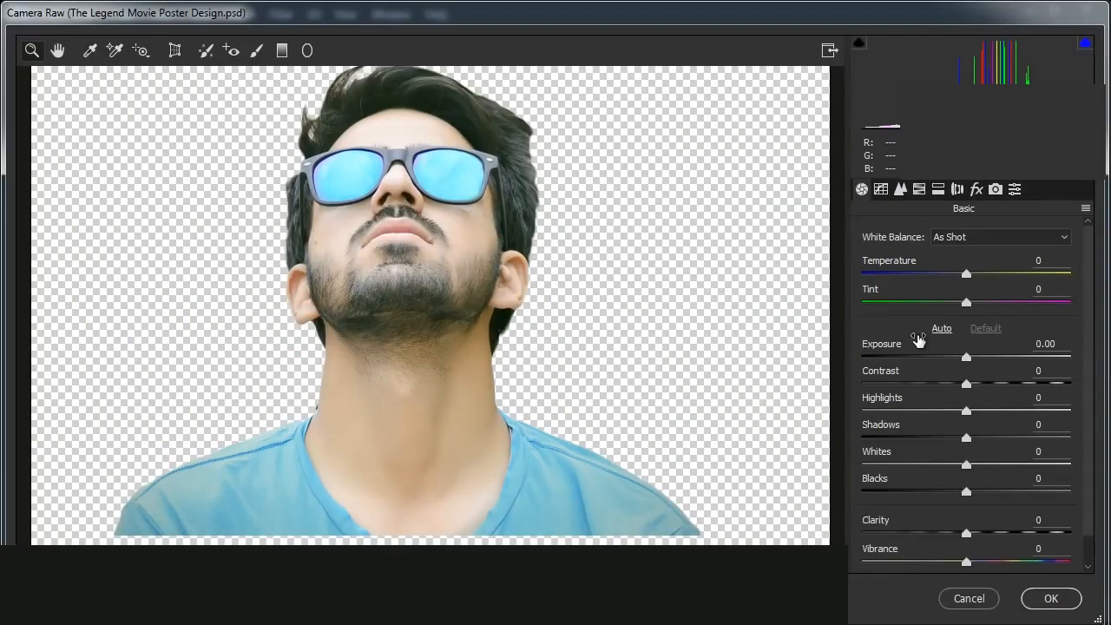
{"action": "left_click_drag", "start_coordinate": [968, 388], "coordinate": [855, 418]}
{"action": "left_click_drag", "start_coordinate": [963, 447], "coordinate": [1006, 445]}
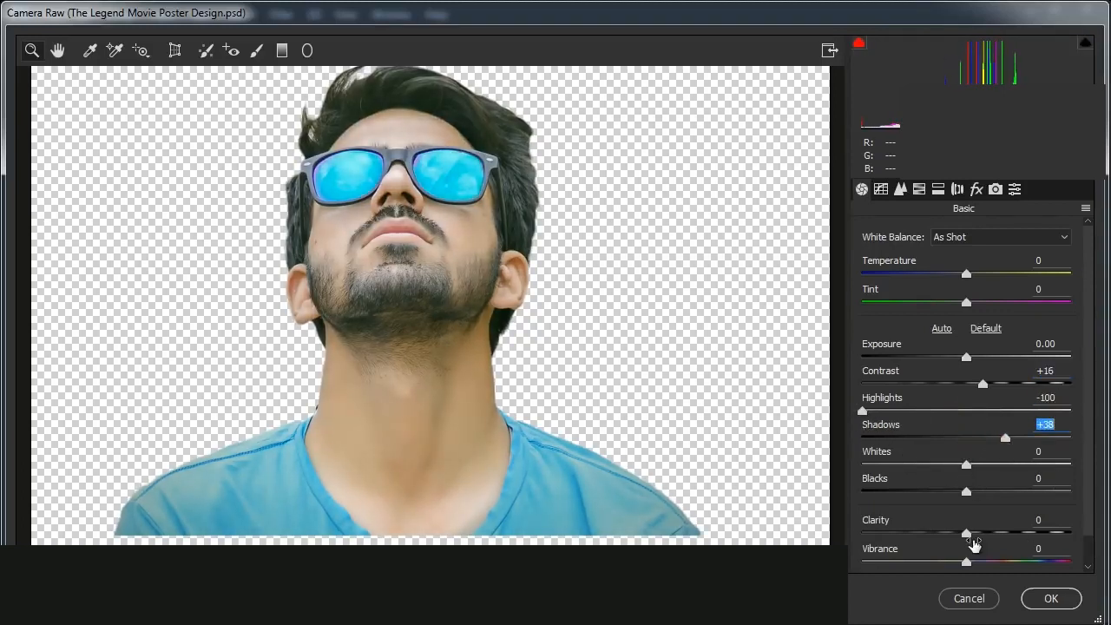
- Set clarity to +100 and vibrance to -12, and apply the Camera Raw adjustment
{"action": "left_click_drag", "start_coordinate": [970, 536], "coordinate": [1073, 530]}
{"action": "scroll", "coordinate": [1091, 536], "scroll_direction": "down", "scroll_amount": 1}
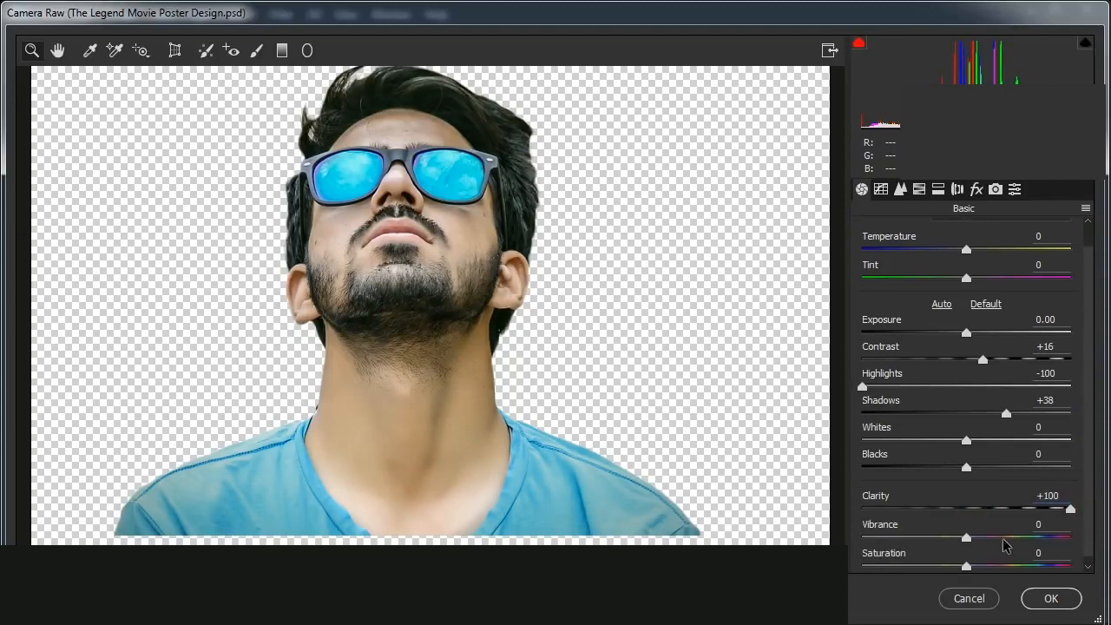
{"action": "left_click_drag", "start_coordinate": [966, 539], "coordinate": [956, 543]}
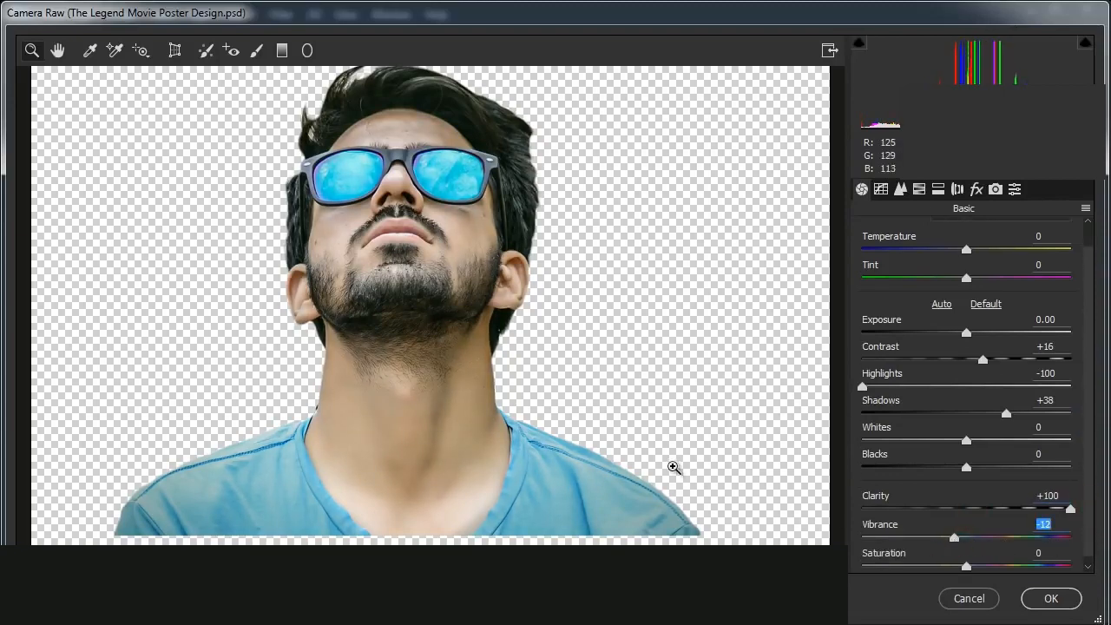
{"action": "left_click", "coordinate": [1038, 601]}
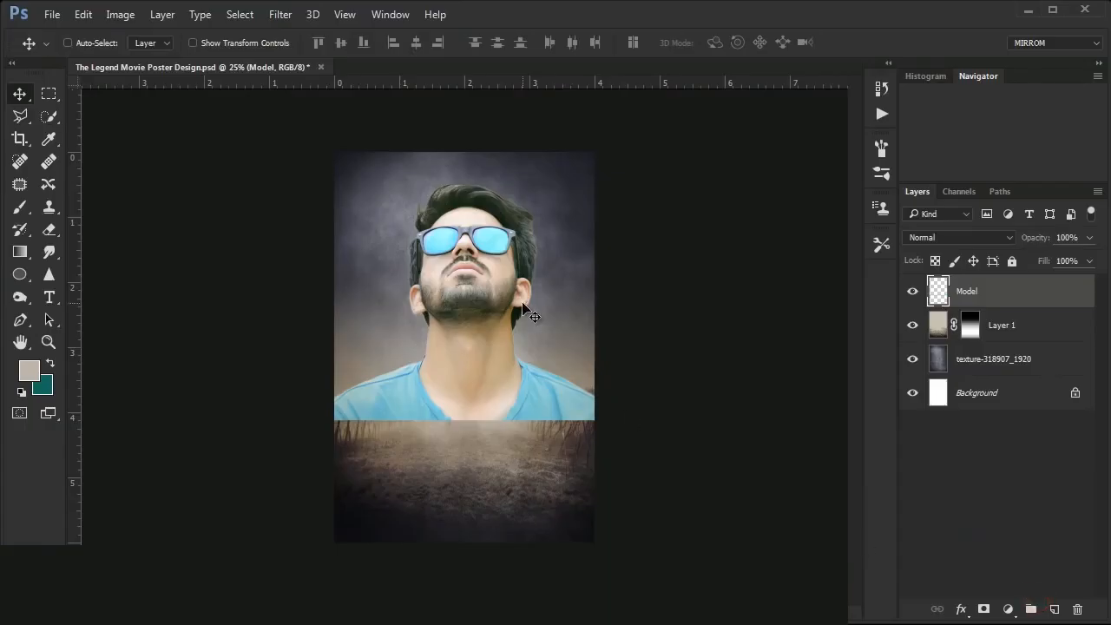
- Add a Selective Color adjustment layer above the Model layer and clip it to the model
{"action": "left_click", "coordinate": [1009, 610]}
{"action": "left_click", "coordinate": [1051, 596]}
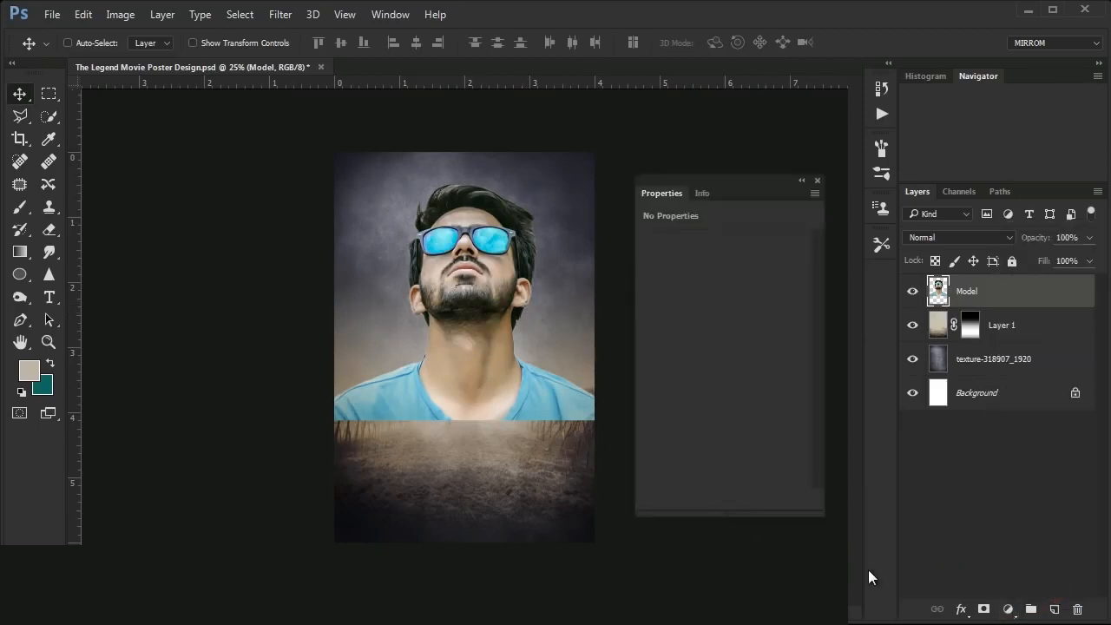
{"action": "left_click", "coordinate": [691, 499]}
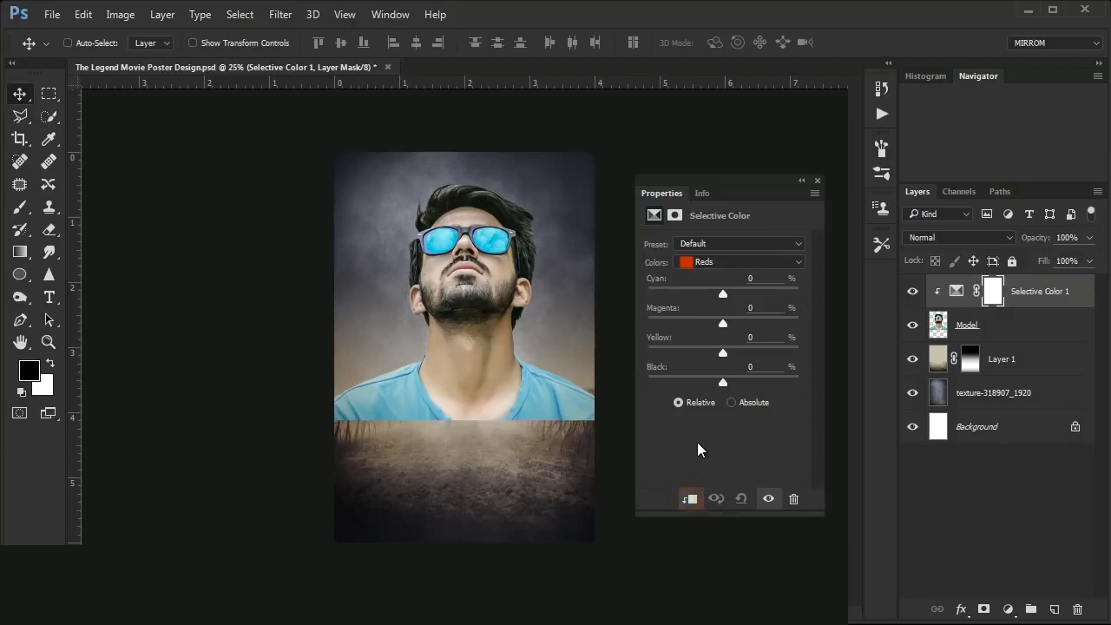
- In the Selective Color adjustment, set the Cyans to cyan +63%, magenta +68% and black +100%
{"action": "left_click", "coordinate": [750, 265]}
{"action": "left_click", "coordinate": [742, 315]}
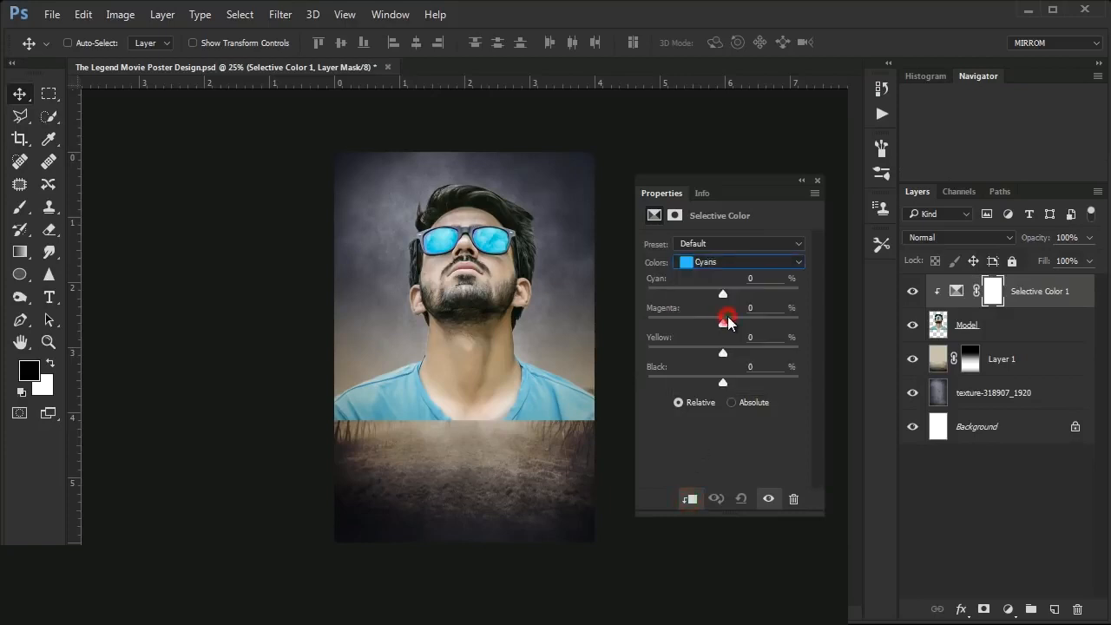
{"action": "left_click_drag", "start_coordinate": [723, 293], "coordinate": [772, 298]}
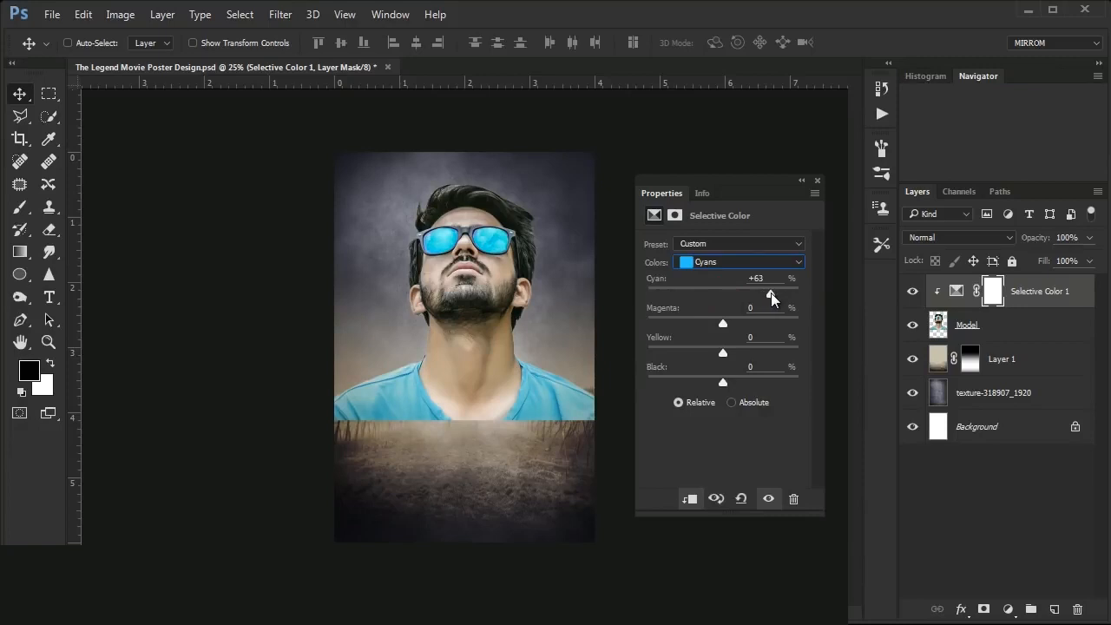
{"action": "left_click_drag", "start_coordinate": [727, 326], "coordinate": [770, 330]}
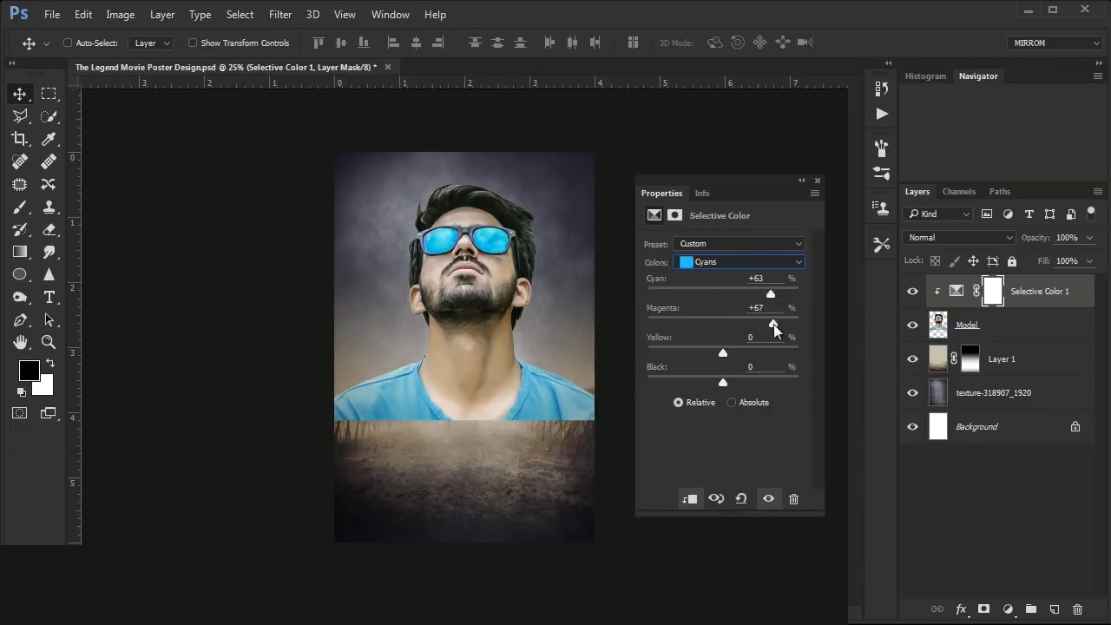
{"action": "left_click_drag", "start_coordinate": [723, 382], "coordinate": [799, 383]}
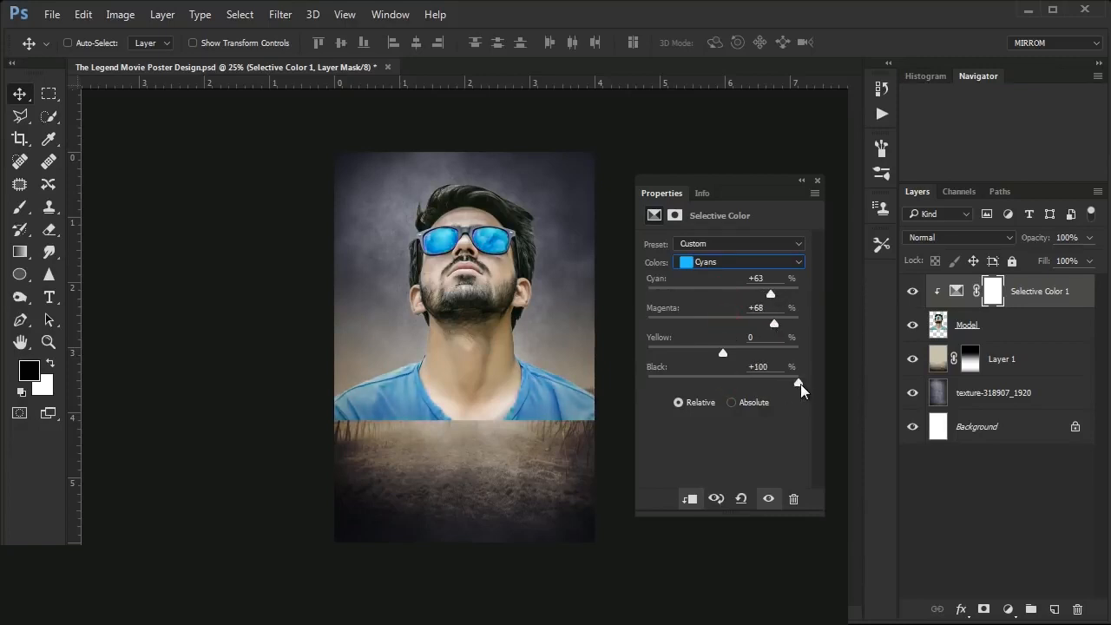
{"action": "left_click", "coordinate": [816, 183]}
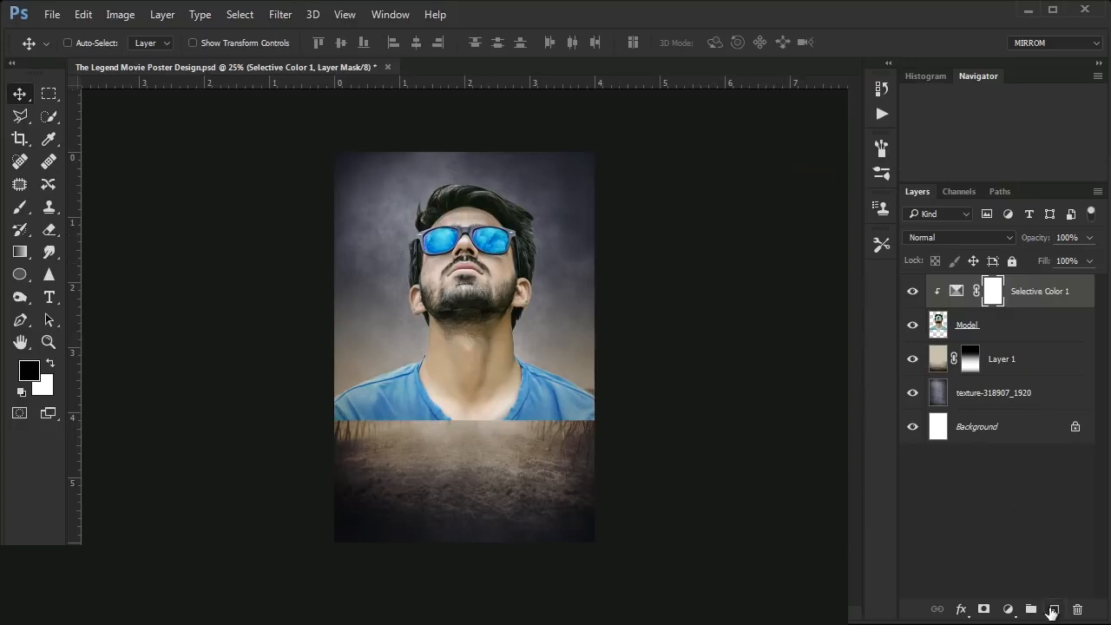
- Create a new layer clipped to the model, with gray colour label, Overlay mode and a 50% gray fill
{"action": "left_click", "coordinate": [1052, 610], "text": "alt"}
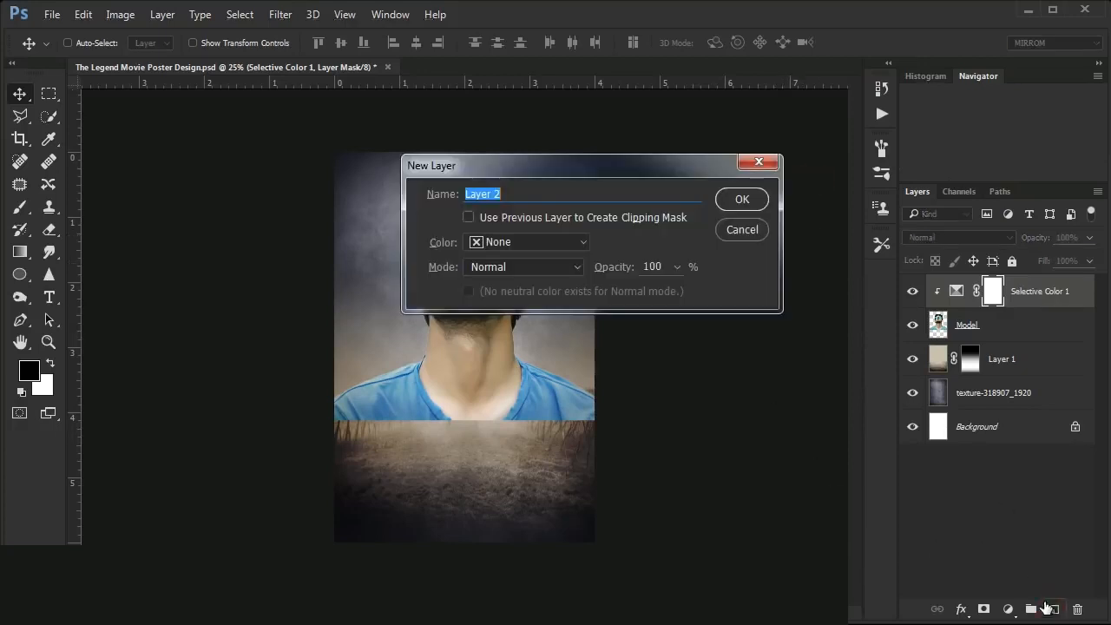
{"action": "left_click", "coordinate": [469, 218]}
{"action": "left_click", "coordinate": [493, 243]}
{"action": "left_click", "coordinate": [503, 390]}
{"action": "left_click", "coordinate": [489, 268]}
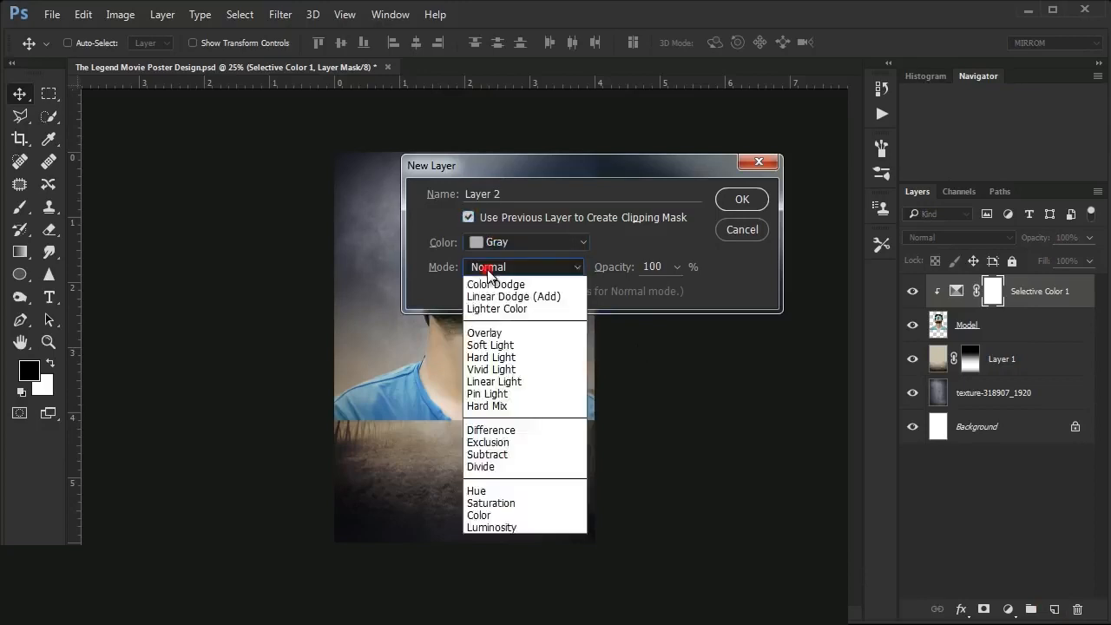
{"action": "left_click", "coordinate": [521, 461]}
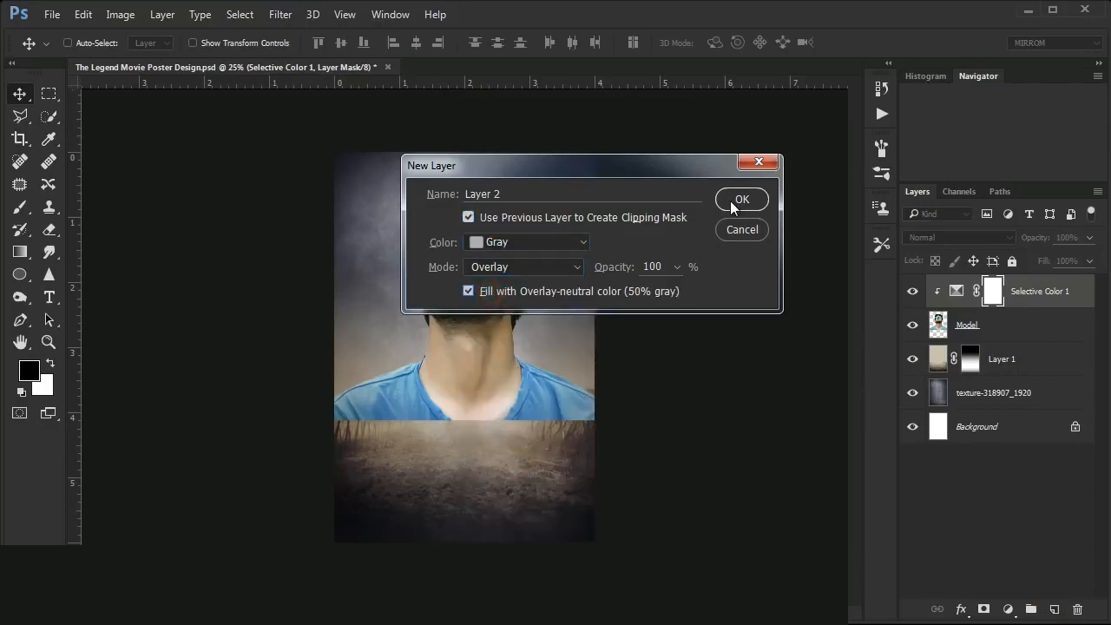
{"action": "left_click", "coordinate": [741, 200]}
- Darken the man's neck and blue shirt by painting on the gray Overlay layer with the Burn tool
{"action": "scroll", "coordinate": [660, 366], "scroll_direction": "up", "scroll_amount": 3}
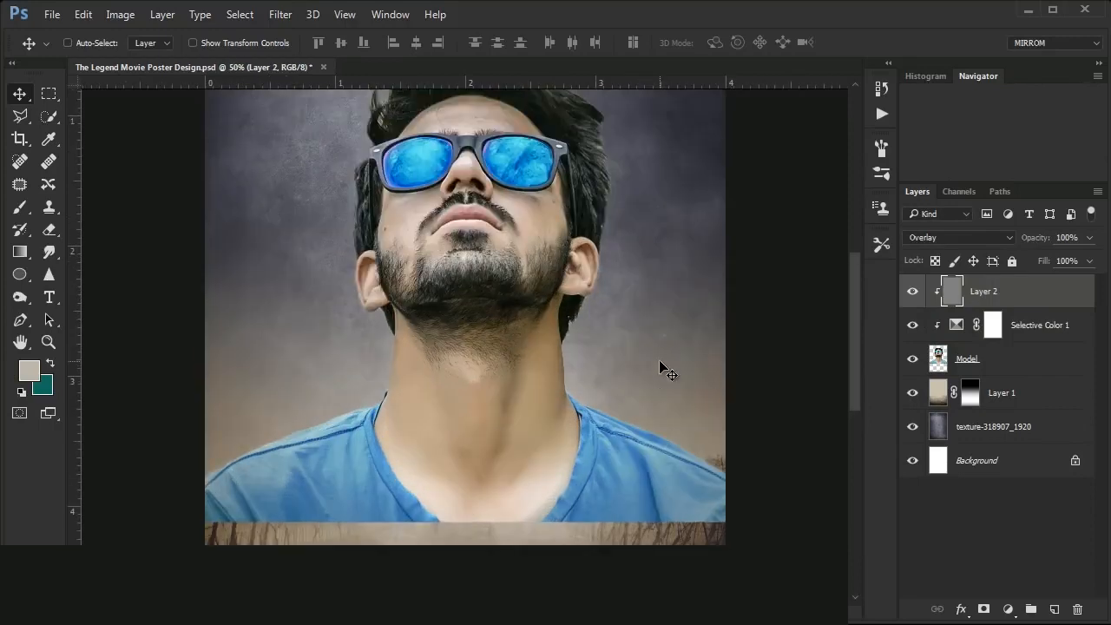
{"action": "scroll", "coordinate": [660, 364], "scroll_direction": "down", "scroll_amount": 1}
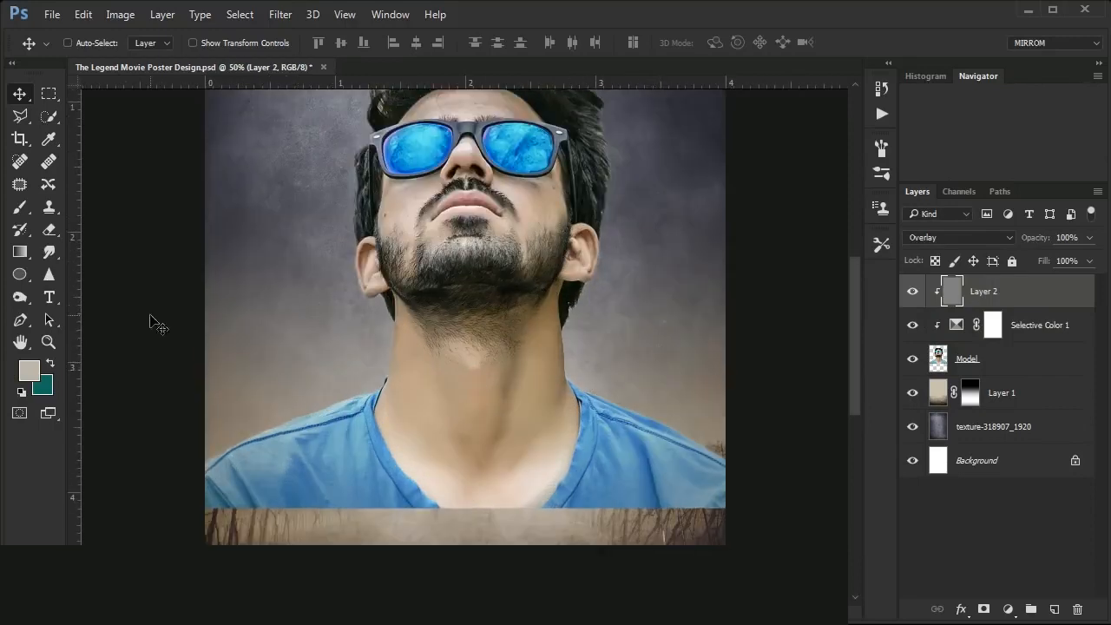
{"action": "left_click", "coordinate": [28, 300]}
{"action": "left_click", "coordinate": [87, 292]}
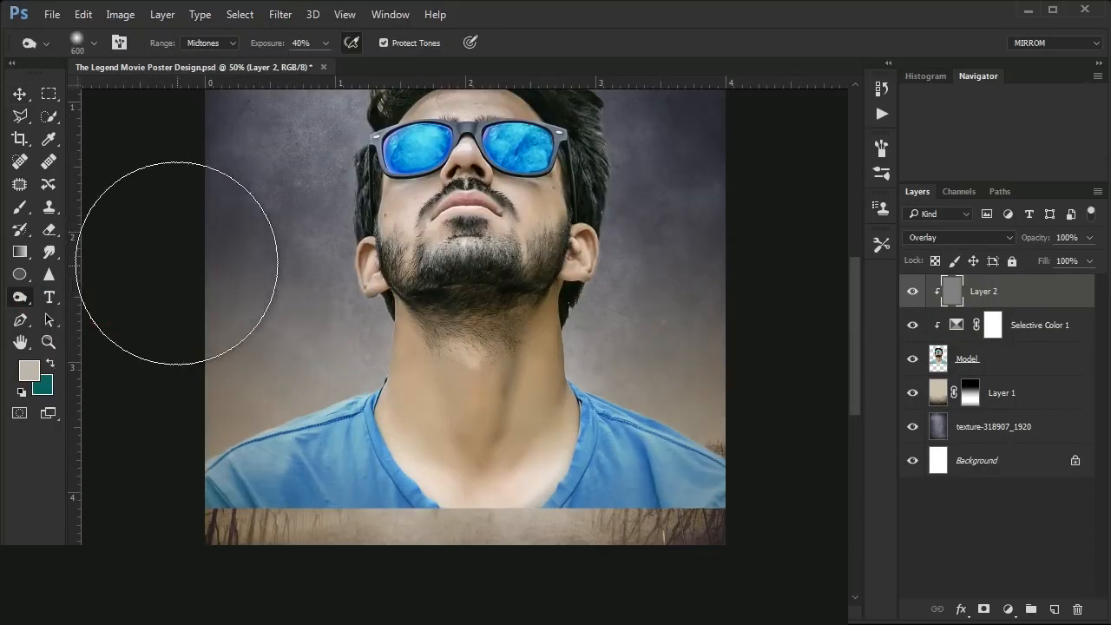
{"action": "scroll", "coordinate": [307, 469], "scroll_direction": "down", "scroll_amount": 1}
{"action": "scroll", "coordinate": [306, 469], "scroll_direction": "down", "scroll_amount": 2}
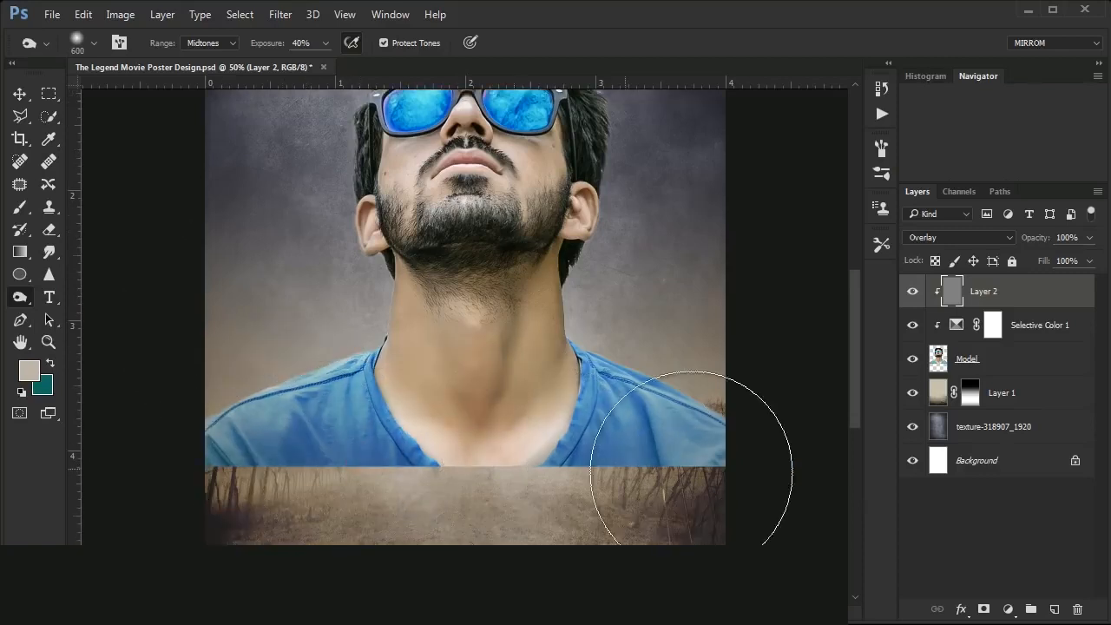
{"action": "mouse_move", "coordinate": [538, 326]}
{"action": "left_mouse_down"}
{"action": "mouse_move", "coordinate": [379, 362]}
{"action": "mouse_move", "coordinate": [219, 463]}
{"action": "left_mouse_up"}
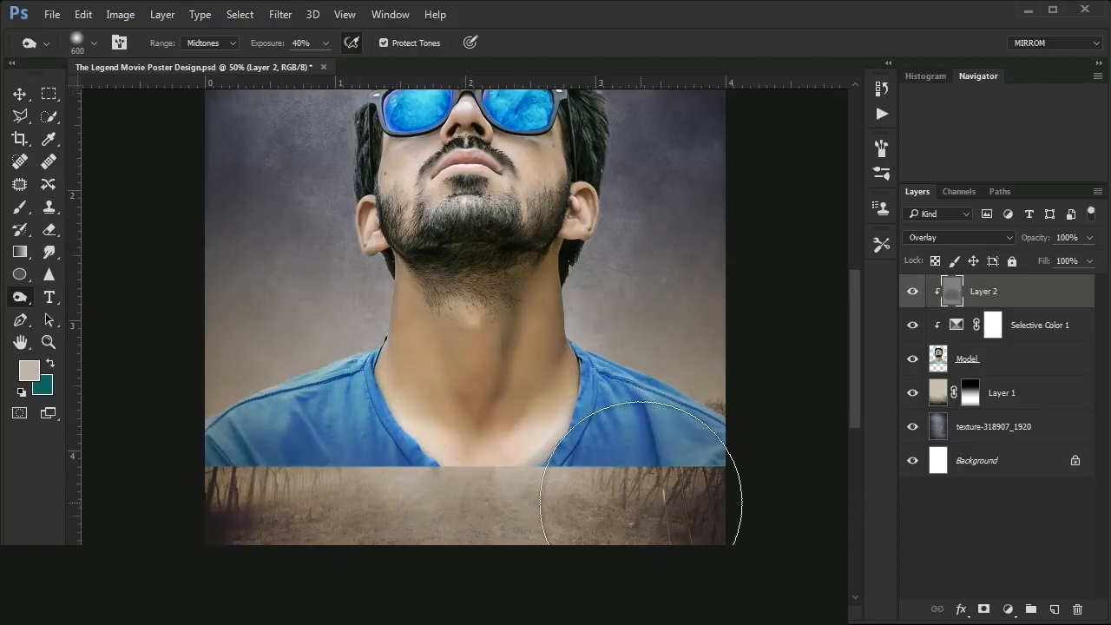
- Darken the lower edge of the blue shirt with a 300 px Burn brush on the gray Overlay layer
{"action": "key", "text": "["}
{"action": "key", "text": "["}
{"action": "key", "text": "["}
{"action": "mouse_move", "coordinate": [719, 467]}
{"action": "left_mouse_down"}
{"action": "mouse_move", "coordinate": [208, 465]}
{"action": "mouse_move", "coordinate": [464, 464]}
{"action": "left_mouse_up"}
- Burn the shadow along the side of the man's neck with a smaller brush
{"action": "key", "text": "ctrl+plus"}
{"action": "scroll", "coordinate": [627, 321], "scroll_direction": "up", "scroll_amount": 3}
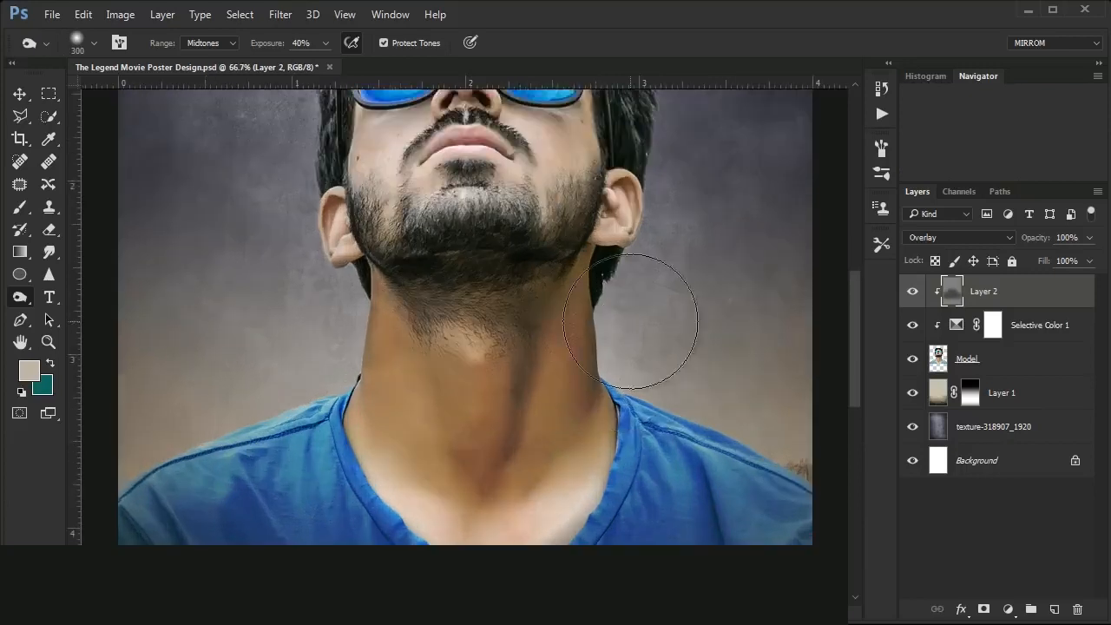
{"action": "key", "text": "["}
{"action": "key", "text": "["}
{"action": "key", "text": "["}
{"action": "key", "text": "["}
{"action": "mouse_move", "coordinate": [530, 346]}
{"action": "left_mouse_down"}
{"action": "mouse_move", "coordinate": [447, 318]}
{"action": "mouse_move", "coordinate": [590, 340]}
{"action": "left_mouse_up"}
- Burn the ears and the outer edges of the face and neck on both sides with a fine brush
{"action": "key", "text": "["}
{"action": "key", "text": "["}
{"action": "key", "text": "["}
{"action": "key", "text": "["}
{"action": "key", "text": "["}
{"action": "key", "text": "["}
{"action": "key", "text": "["}
{"action": "key", "text": "["}
{"action": "left_click_drag", "start_coordinate": [336, 292], "coordinate": [349, 354]}
{"action": "mouse_move", "coordinate": [609, 289]}
{"action": "left_mouse_down"}
{"action": "mouse_move", "coordinate": [632, 317]}
{"action": "mouse_move", "coordinate": [599, 340]}
{"action": "left_mouse_up"}
{"action": "left_click_drag", "start_coordinate": [596, 204], "coordinate": [599, 286]}
{"action": "left_click_drag", "start_coordinate": [339, 199], "coordinate": [351, 323]}
{"action": "left_click_drag", "start_coordinate": [358, 368], "coordinate": [371, 425]}
{"action": "left_click_drag", "start_coordinate": [584, 375], "coordinate": [585, 457]}
- Burn small shadows around the underside of the nose and the mouth
{"action": "key", "text": "]"}
{"action": "mouse_move", "coordinate": [448, 194]}
{"action": "left_mouse_down"}
{"action": "mouse_move", "coordinate": [441, 205]}
{"action": "mouse_move", "coordinate": [491, 203]}
{"action": "left_mouse_up"}
{"action": "key", "text": "["}
{"action": "mouse_move", "coordinate": [423, 250]}
{"action": "left_mouse_down"}
{"action": "mouse_move", "coordinate": [491, 216]}
{"action": "mouse_move", "coordinate": [511, 252]}
{"action": "mouse_move", "coordinate": [430, 252]}
{"action": "left_mouse_up"}
- Darken the area along the sunglasses and the hair beside the face with the Burn tool
{"action": "key", "text": "]"}
{"action": "key", "text": "]"}
{"action": "key", "text": "]"}
{"action": "key", "text": "]"}
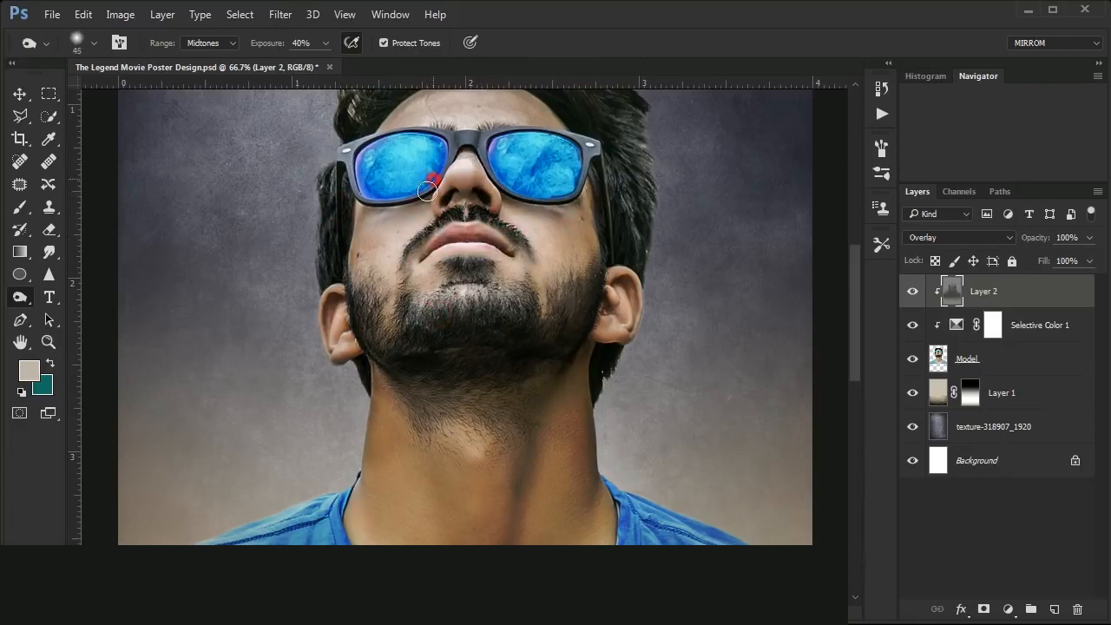
{"action": "scroll", "coordinate": [568, 201], "scroll_direction": "up", "scroll_amount": 2}
{"action": "left_click_drag", "start_coordinate": [569, 201], "coordinate": [378, 208]}
{"action": "left_click_drag", "start_coordinate": [610, 192], "coordinate": [620, 317]}
- Burn the shadows below the sunglasses, along the cheeks and inside both ears with a 30 px brush
{"action": "key", "text": "["}
{"action": "key", "text": "["}
{"action": "key", "text": "["}
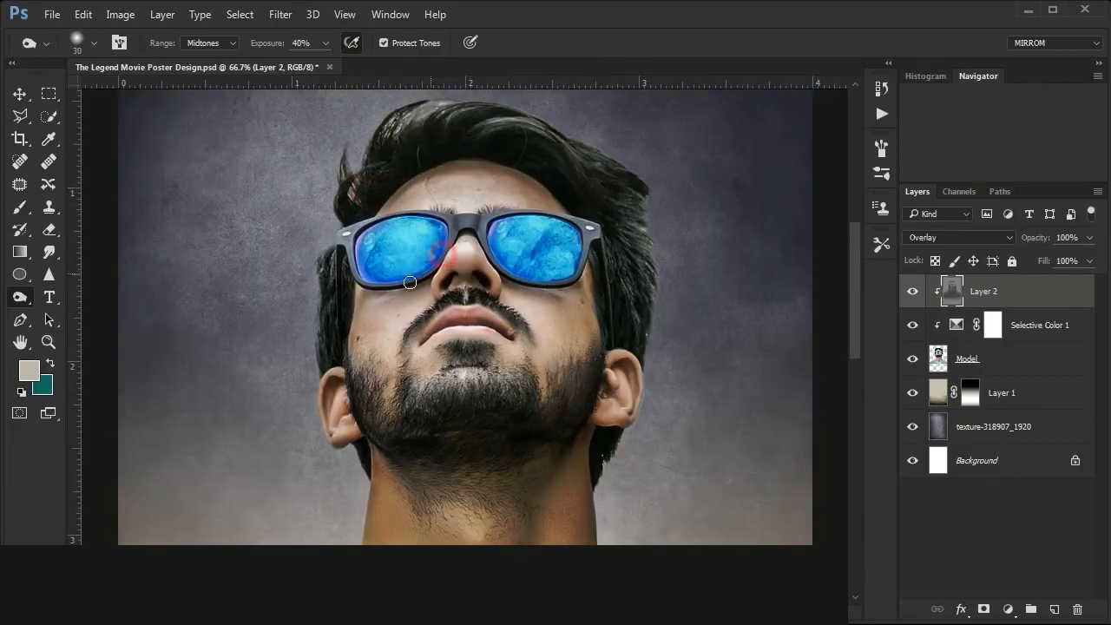
{"action": "left_click_drag", "start_coordinate": [409, 283], "coordinate": [354, 345]}
{"action": "left_click_drag", "start_coordinate": [599, 310], "coordinate": [593, 271]}
{"action": "left_click_drag", "start_coordinate": [635, 373], "coordinate": [636, 403]}
{"action": "mouse_move", "coordinate": [330, 394]}
{"action": "left_mouse_down"}
{"action": "mouse_move", "coordinate": [332, 438]}
{"action": "mouse_move", "coordinate": [375, 361]}
{"action": "left_mouse_up"}
- Darken the beard's underside and the upper neck with a 100 px Burn brush, finishing the shading on Layer 2
{"action": "key", "text": "]"}
{"action": "key", "text": "]"}
{"action": "key", "text": "]"}
{"action": "key", "text": "]"}
{"action": "key", "text": "]"}
{"action": "left_click_drag", "start_coordinate": [426, 473], "coordinate": [521, 486]}
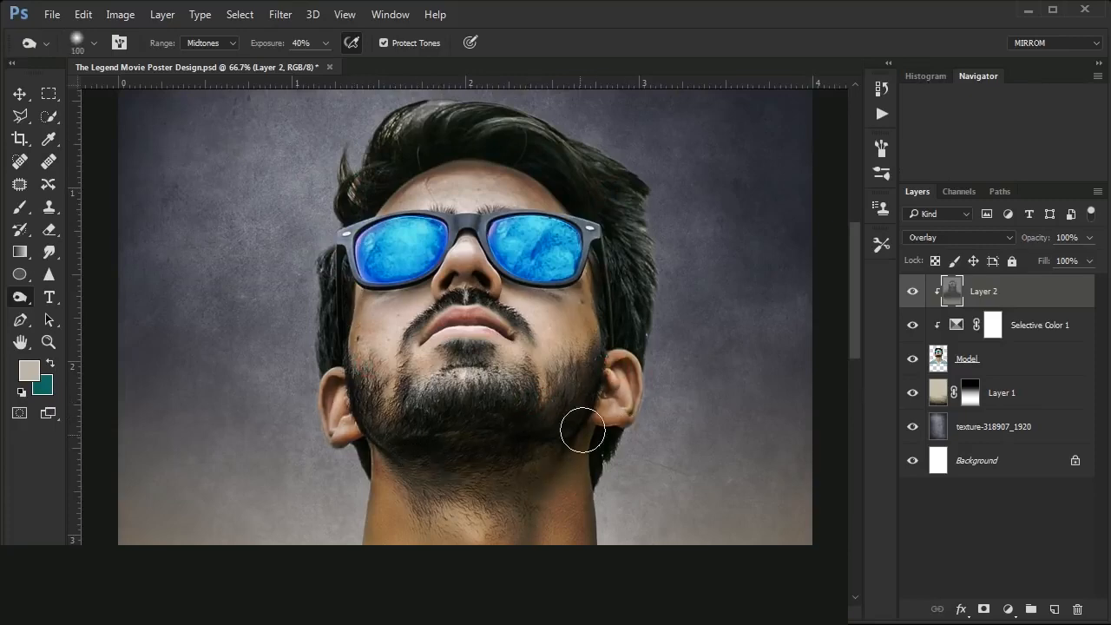
{"action": "scroll", "coordinate": [582, 431], "scroll_direction": "down", "scroll_amount": 3}
{"action": "left_click_drag", "start_coordinate": [532, 382], "coordinate": [441, 484]}
{"action": "key", "text": "ctrl+minus"}
{"action": "key", "text": "ctrl+minus"}
{"action": "key", "text": "v"}
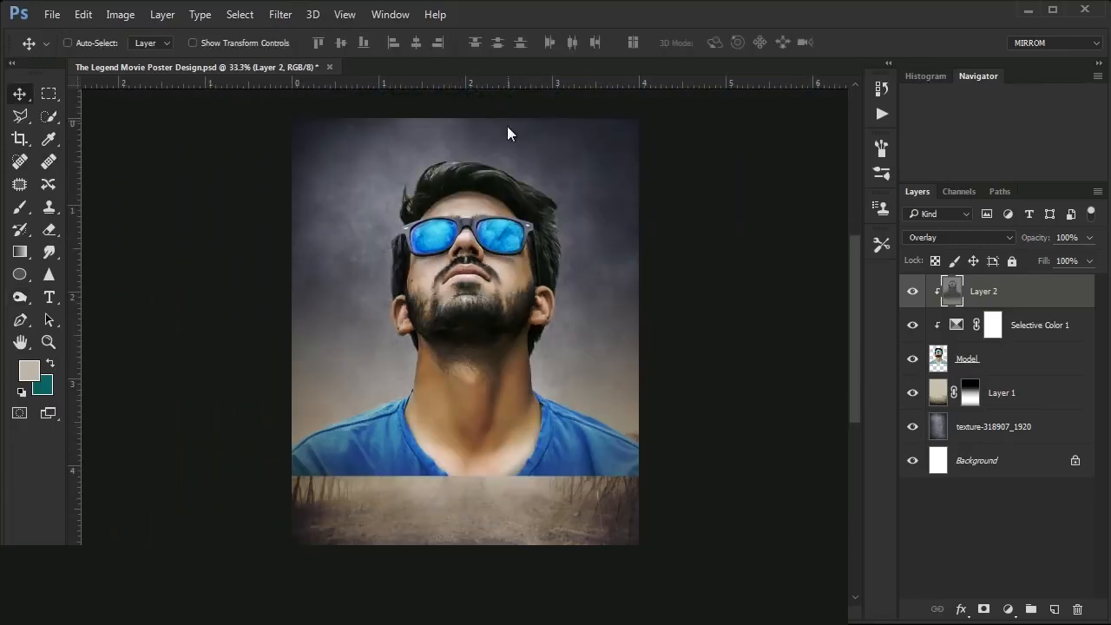
{"action": "left_click", "coordinate": [923, 398]}
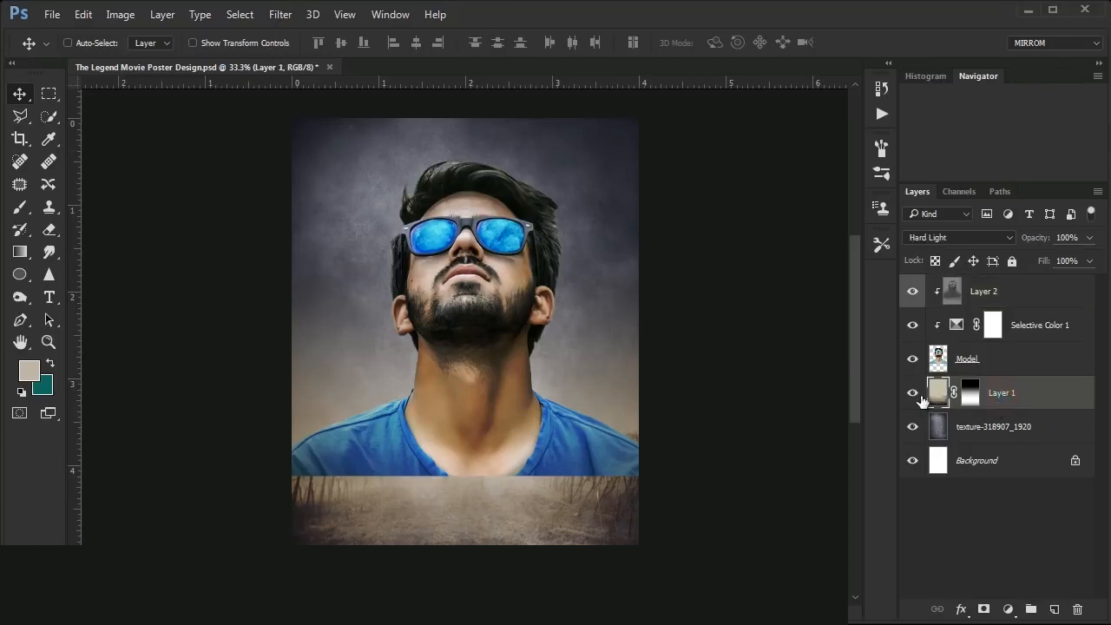
{"action": "left_click", "coordinate": [912, 396]}
{"action": "left_click", "coordinate": [912, 395]}
{"action": "left_click", "coordinate": [951, 294]}
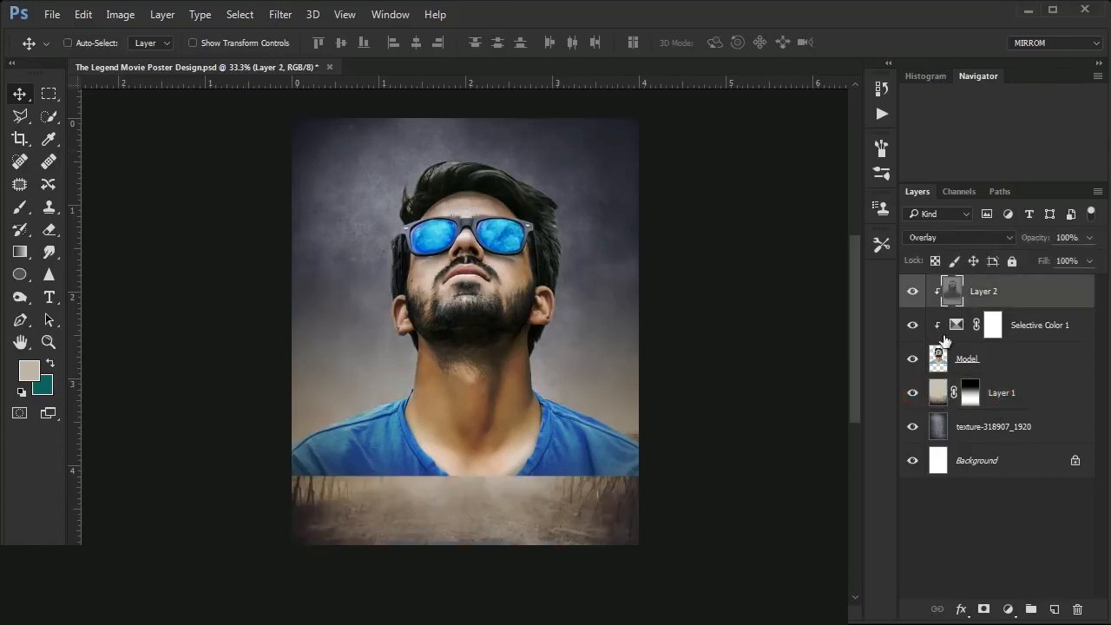
- Unlock the Background layer and hide every layer except the foggy landscape on Layer 1
{"action": "left_click", "coordinate": [1073, 462]}
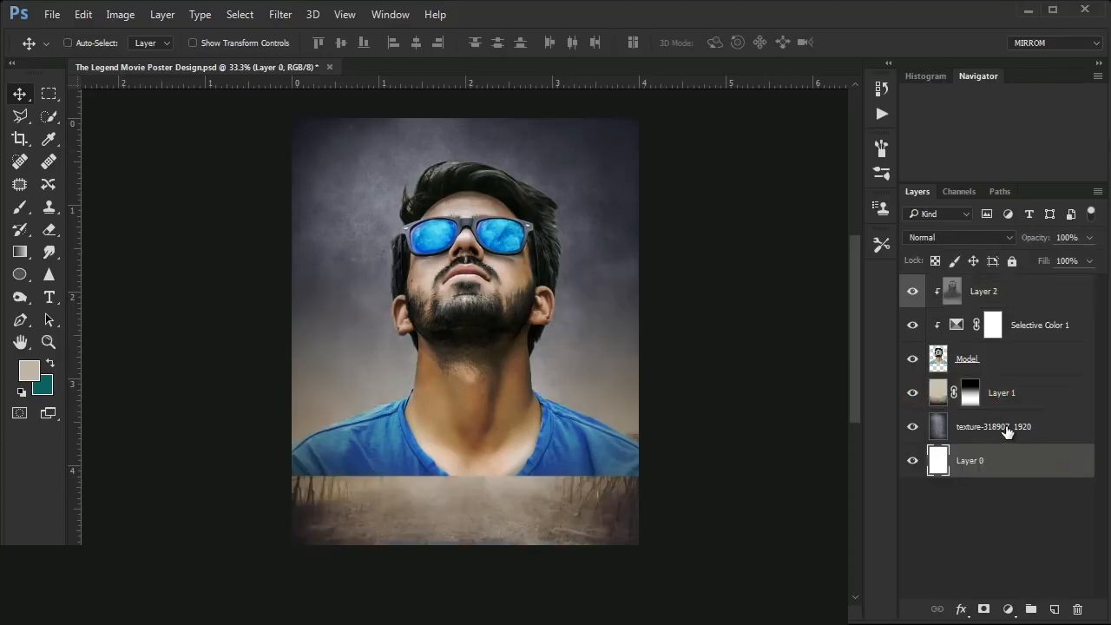
{"action": "left_click", "coordinate": [912, 463]}
{"action": "left_click", "coordinate": [913, 426]}
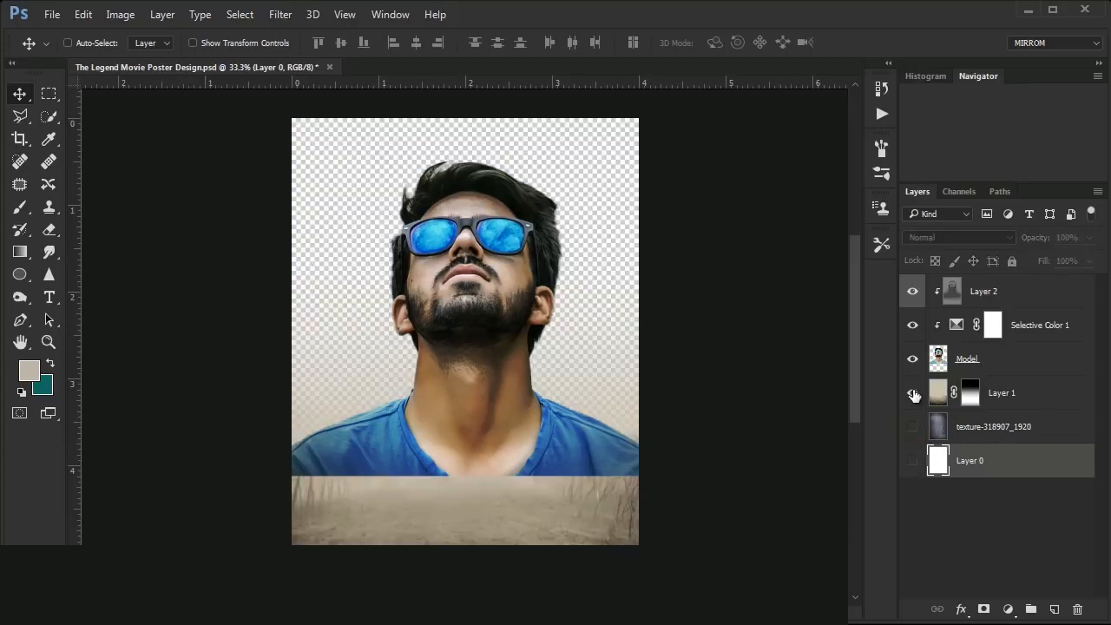
{"action": "left_click", "coordinate": [912, 359]}
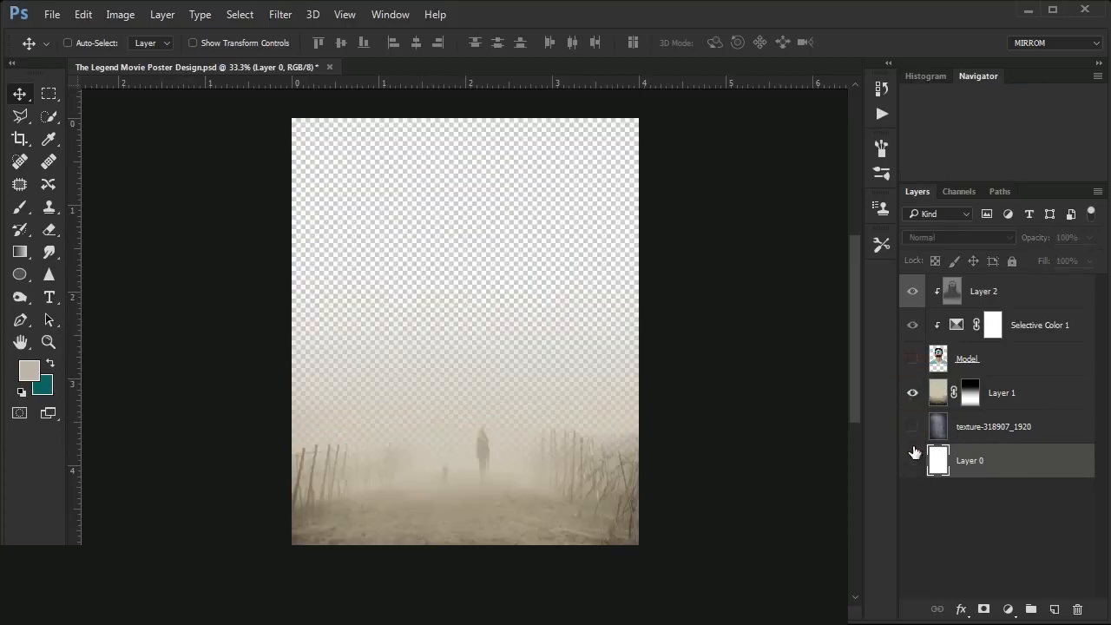
- Stamp the visible landscape into a new layer above Layer 2 and show the hidden layers again
{"action": "left_click", "coordinate": [1012, 292]}
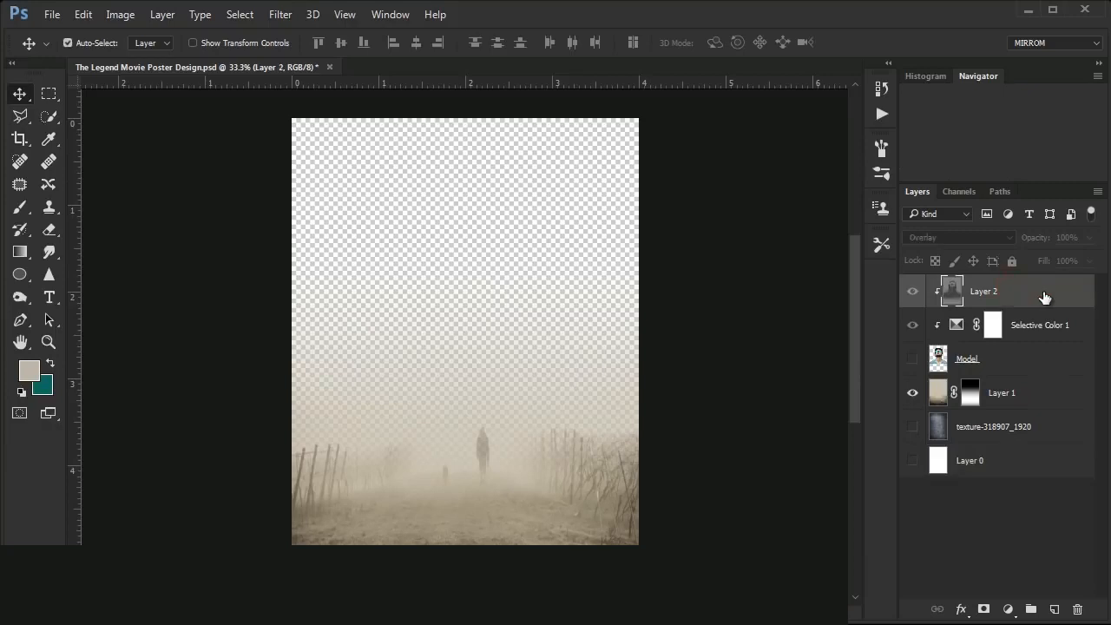
{"action": "key", "text": "ctrl+shift+alt+e"}
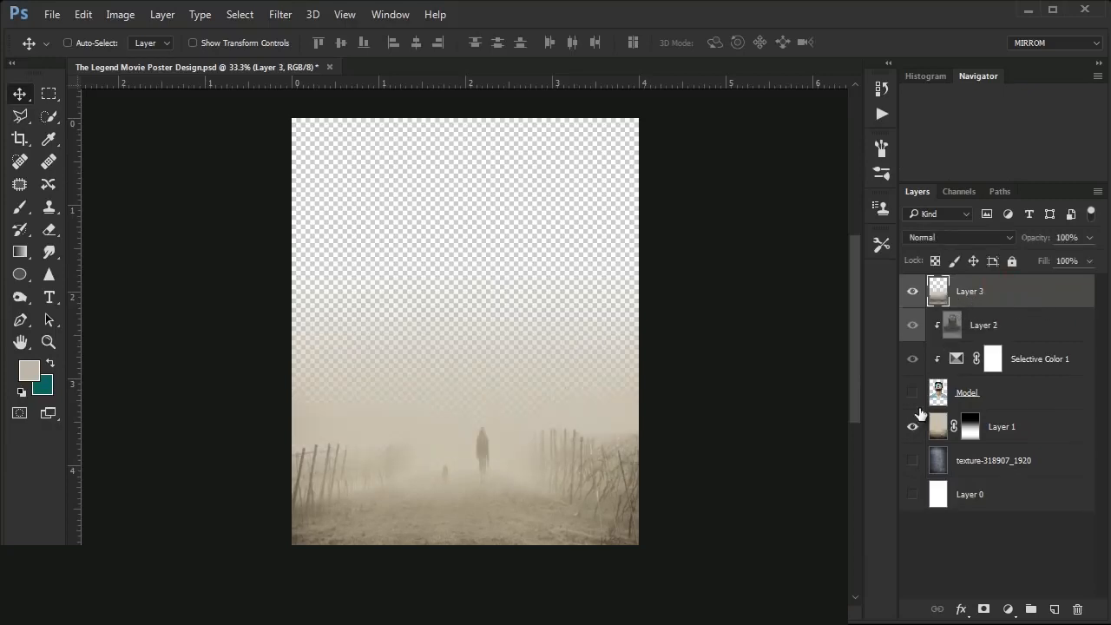
{"action": "left_click_drag", "start_coordinate": [913, 393], "coordinate": [913, 496]}
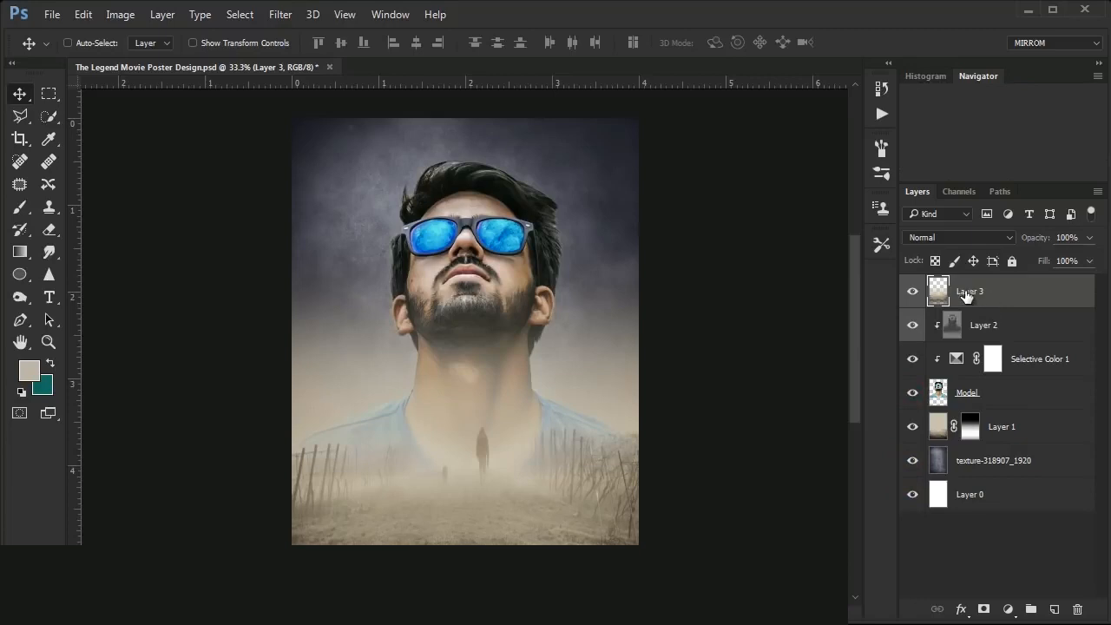
- Clip the stamped landscape layer to the model and compare the poster with and without it
{"action": "right_click", "coordinate": [1068, 296]}
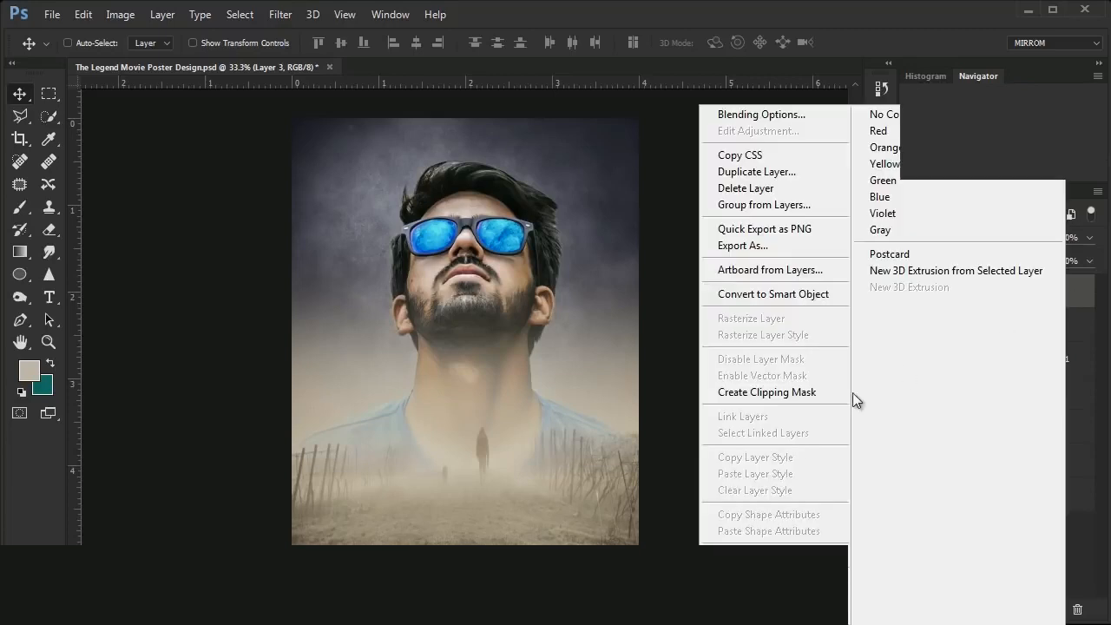
{"action": "left_click", "coordinate": [842, 390]}
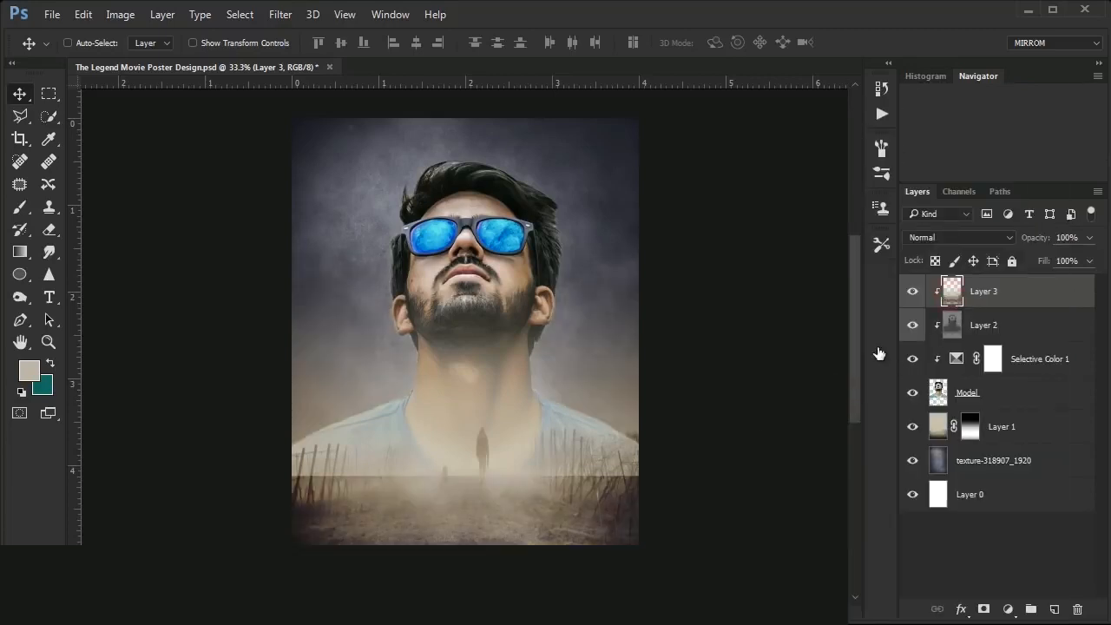
{"action": "left_click", "coordinate": [913, 290]}
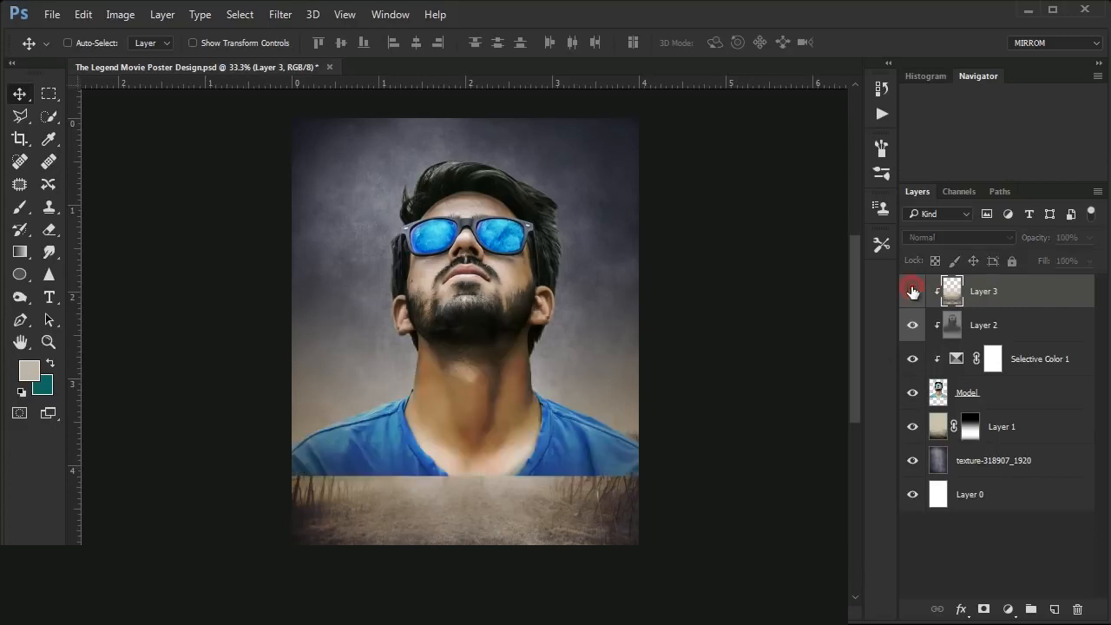
{"action": "left_click", "coordinate": [912, 291]}
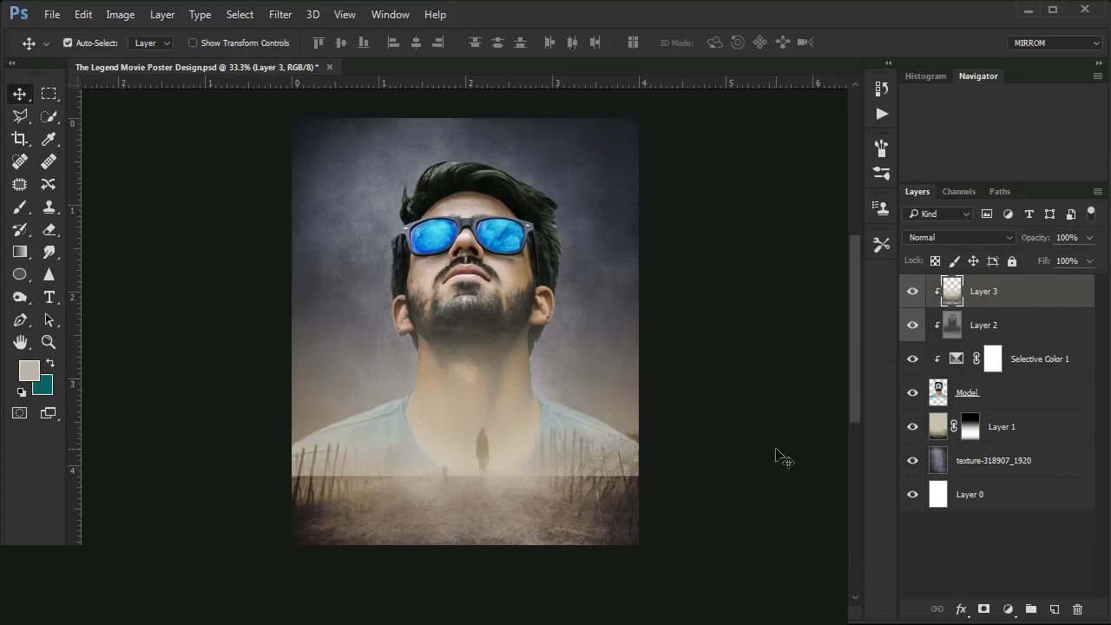
{"action": "key", "text": "ctrl+minus"}
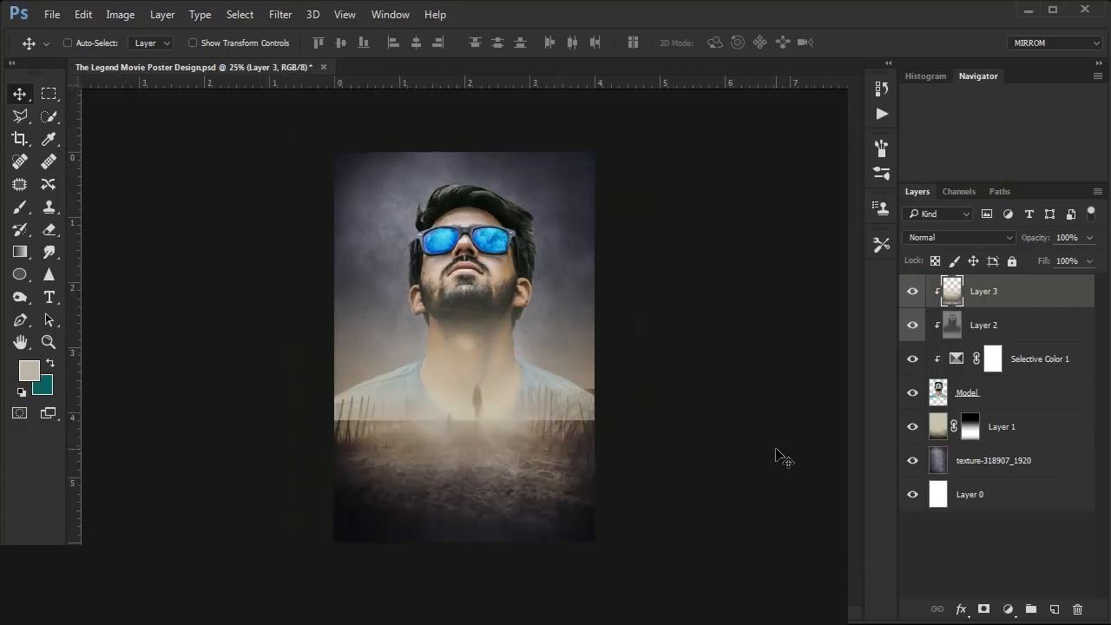
- Add a layer mask to the Model layer and fade his lower body upward with black-to-transparent linear gradients
{"action": "left_click", "coordinate": [977, 406]}
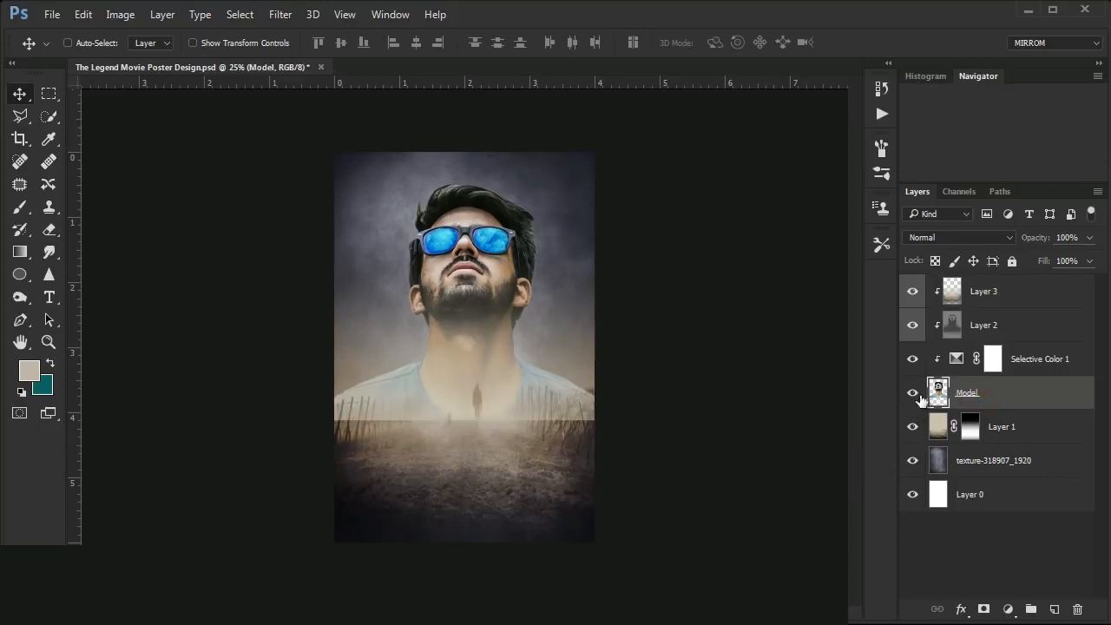
{"action": "left_click", "coordinate": [984, 609]}
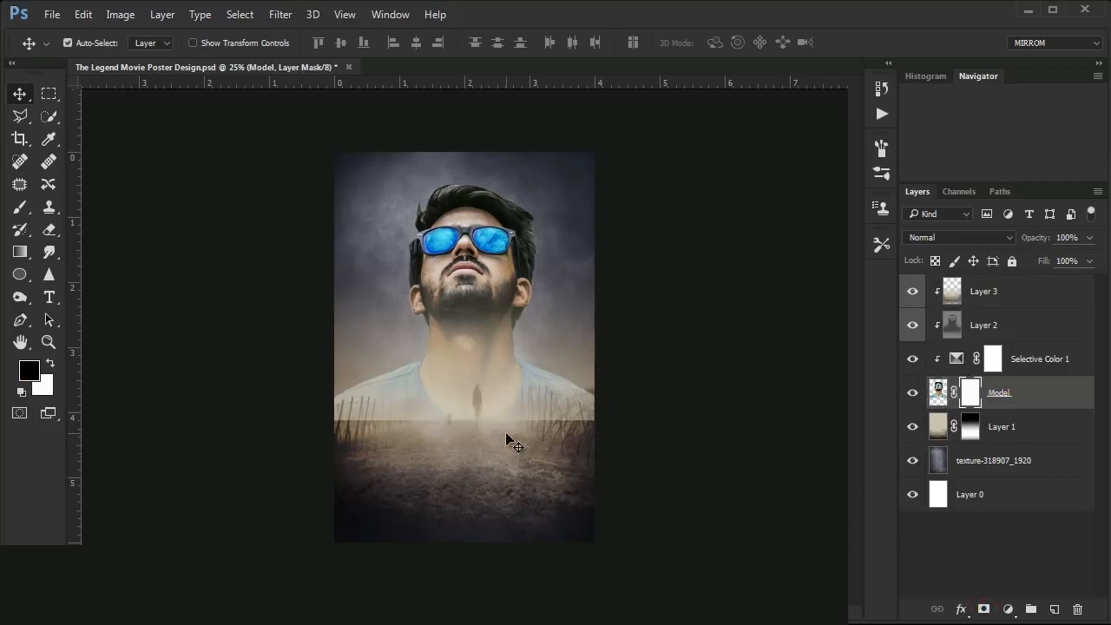
{"action": "key", "text": "ctrl+plus"}
{"action": "key", "text": "ctrl+plus"}
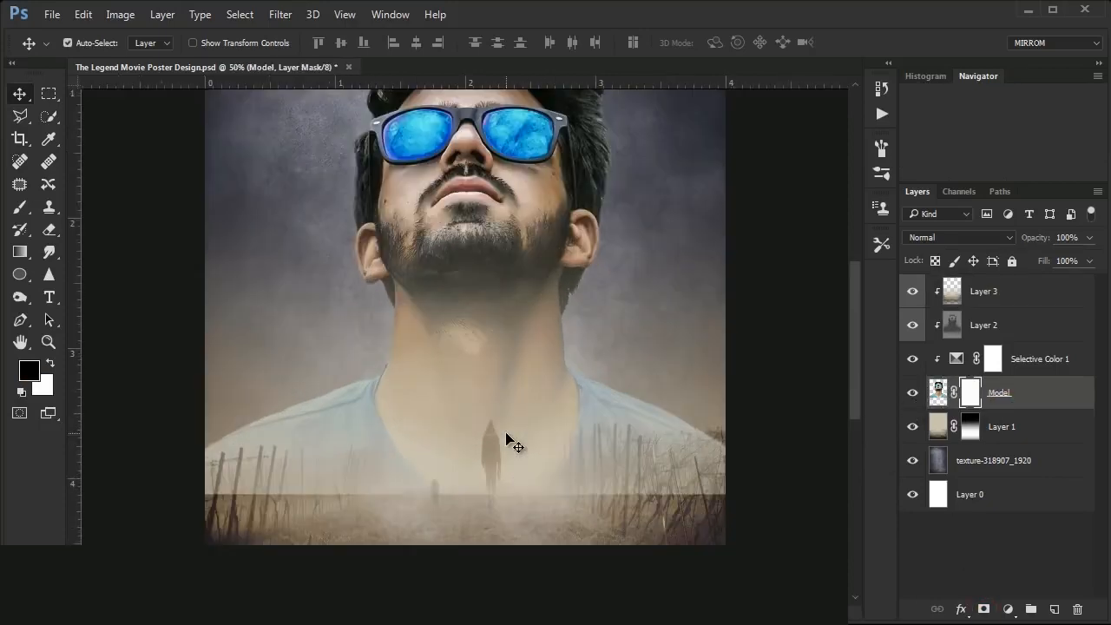
{"action": "left_click", "coordinate": [21, 210]}
{"action": "left_click", "coordinate": [20, 252]}
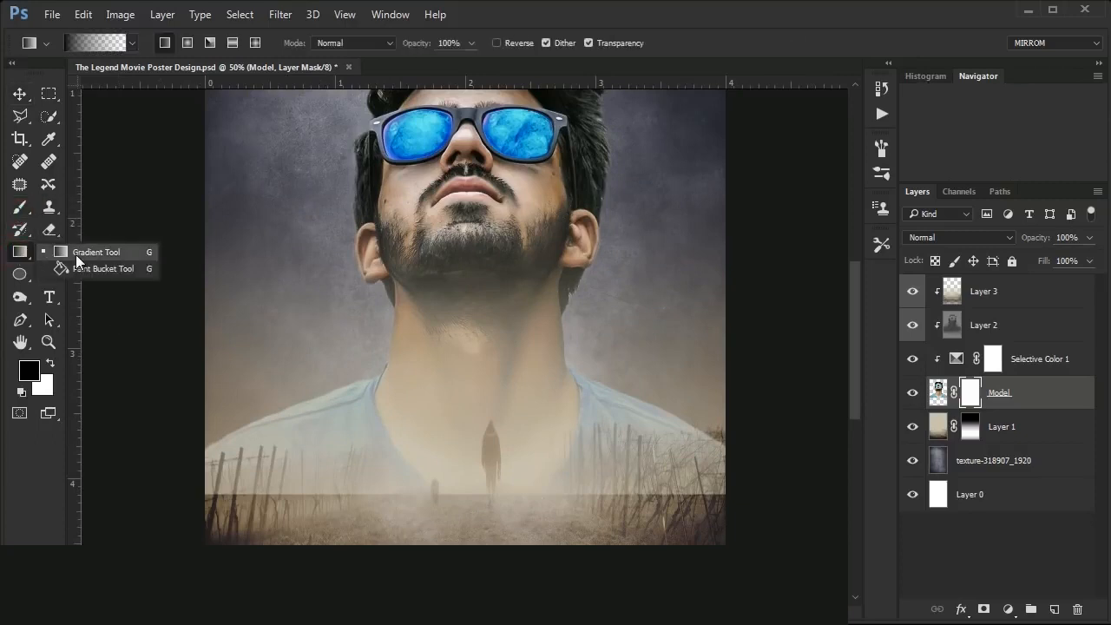
{"action": "left_click", "coordinate": [75, 254]}
{"action": "key", "text": "ctrl+minus"}
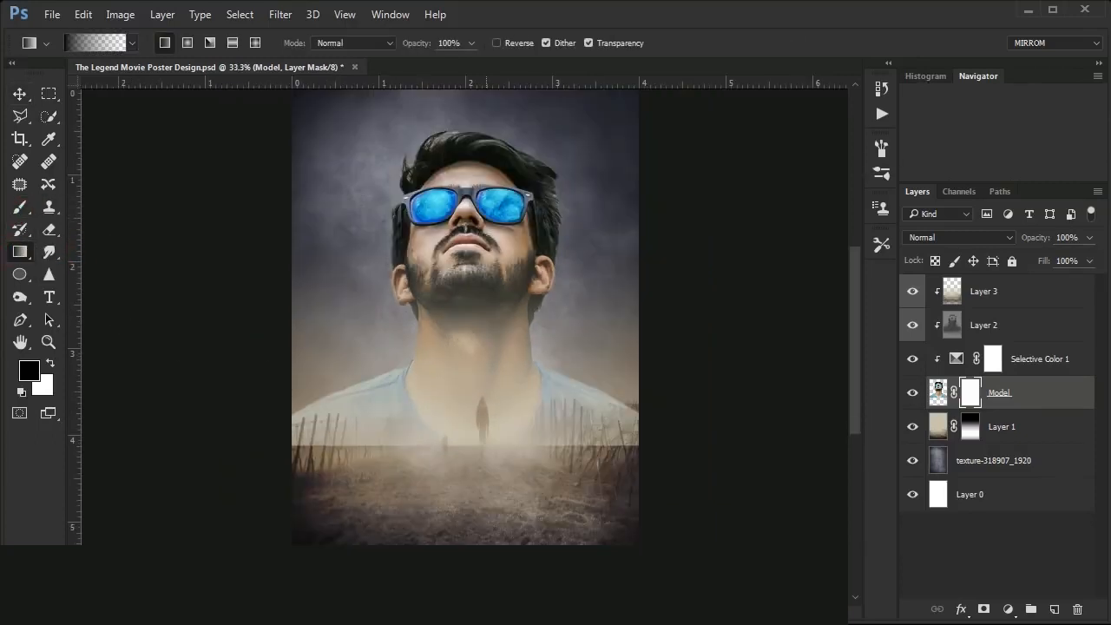
{"action": "left_click_drag", "start_coordinate": [475, 333], "coordinate": [459, 528]}
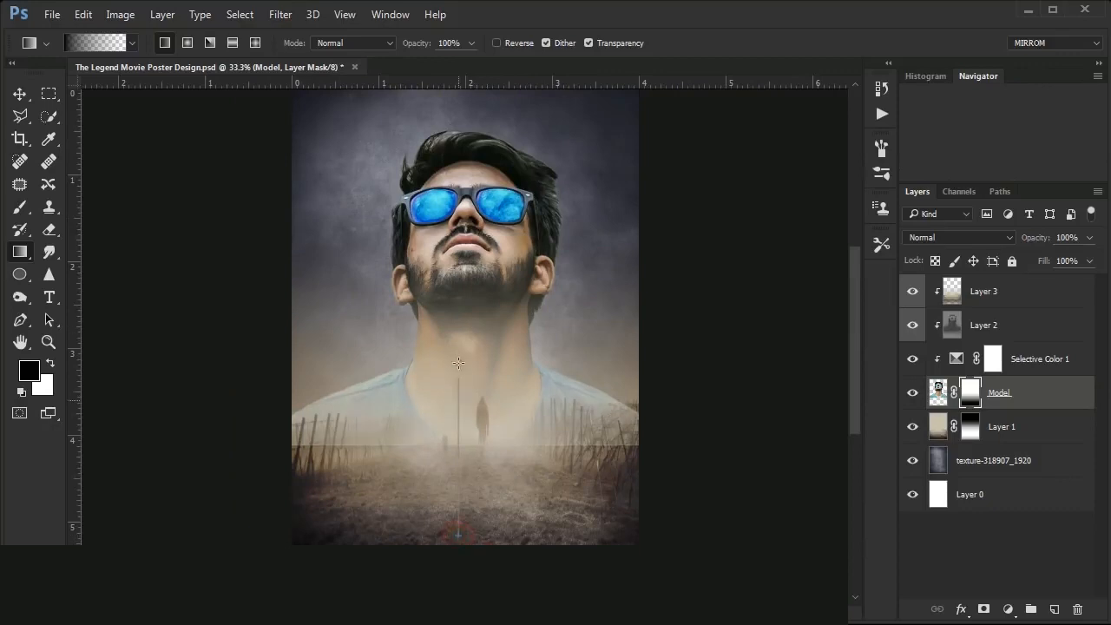
{"action": "left_click_drag", "start_coordinate": [458, 363], "coordinate": [459, 292]}
{"action": "left_click_drag", "start_coordinate": [455, 535], "coordinate": [459, 266]}
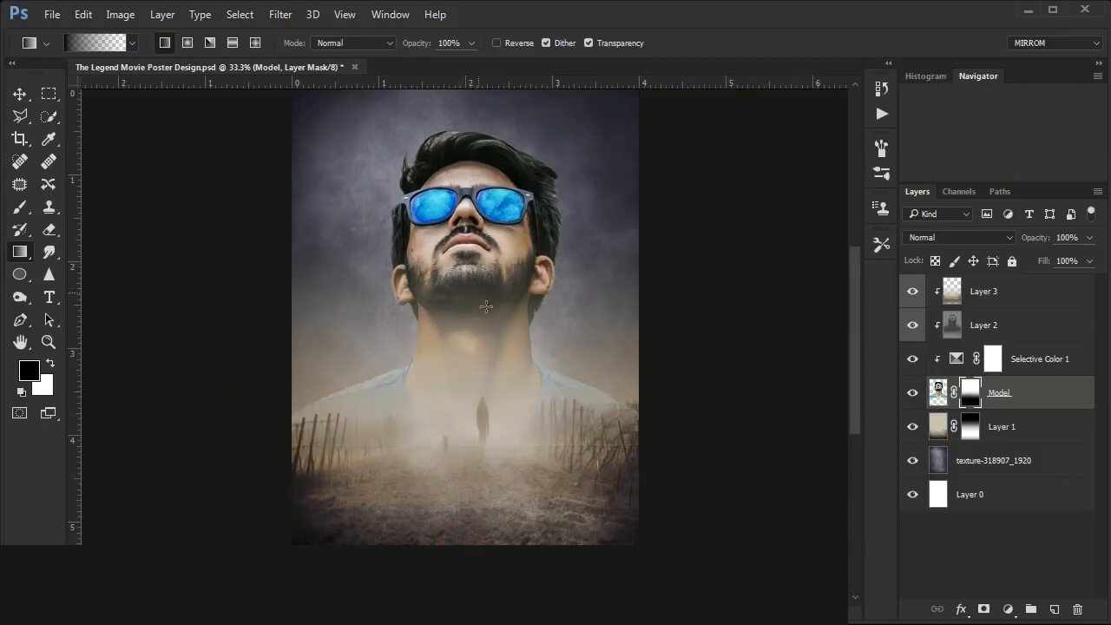
{"action": "left_click_drag", "start_coordinate": [475, 368], "coordinate": [475, 331]}
- Paint black on the Model layer's mask over the foreground ground with a large soft round brush
{"action": "key", "text": "b"}
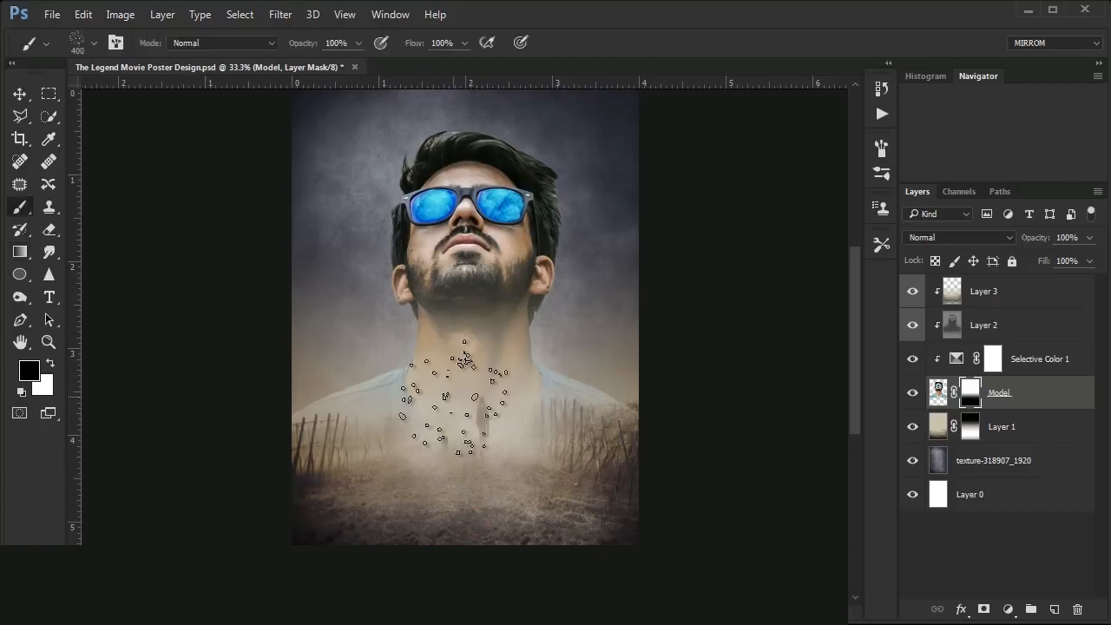
{"action": "left_click", "coordinate": [90, 45]}
{"action": "left_click", "coordinate": [173, 177]}
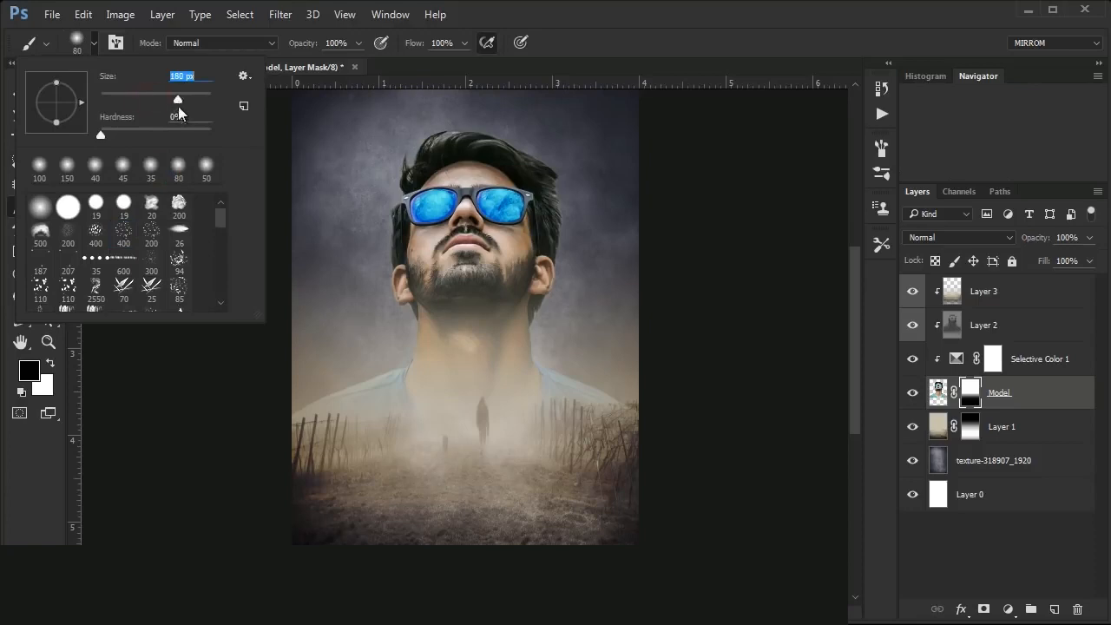
{"action": "left_click", "coordinate": [439, 533]}
{"action": "key", "text": "bracketright"}
{"action": "key", "text": "bracketright"}
{"action": "key", "text": "bracketright"}
{"action": "key", "text": "bracketright"}
{"action": "key", "text": "bracketright"}
{"action": "key", "text": "bracketright"}
{"action": "key", "text": "bracketright"}
{"action": "key", "text": "bracketleft"}
{"action": "mouse_move", "coordinate": [478, 515]}
{"action": "left_mouse_down"}
{"action": "mouse_move", "coordinate": [482, 505]}
{"action": "mouse_move", "coordinate": [585, 503]}
{"action": "mouse_move", "coordinate": [400, 476]}
{"action": "mouse_move", "coordinate": [464, 474]}
{"action": "mouse_move", "coordinate": [471, 460]}
{"action": "mouse_move", "coordinate": [355, 521]}
{"action": "mouse_move", "coordinate": [333, 549]}
{"action": "mouse_move", "coordinate": [585, 513]}
{"action": "mouse_move", "coordinate": [519, 516]}
{"action": "left_mouse_up"}
{"action": "key", "text": "v"}
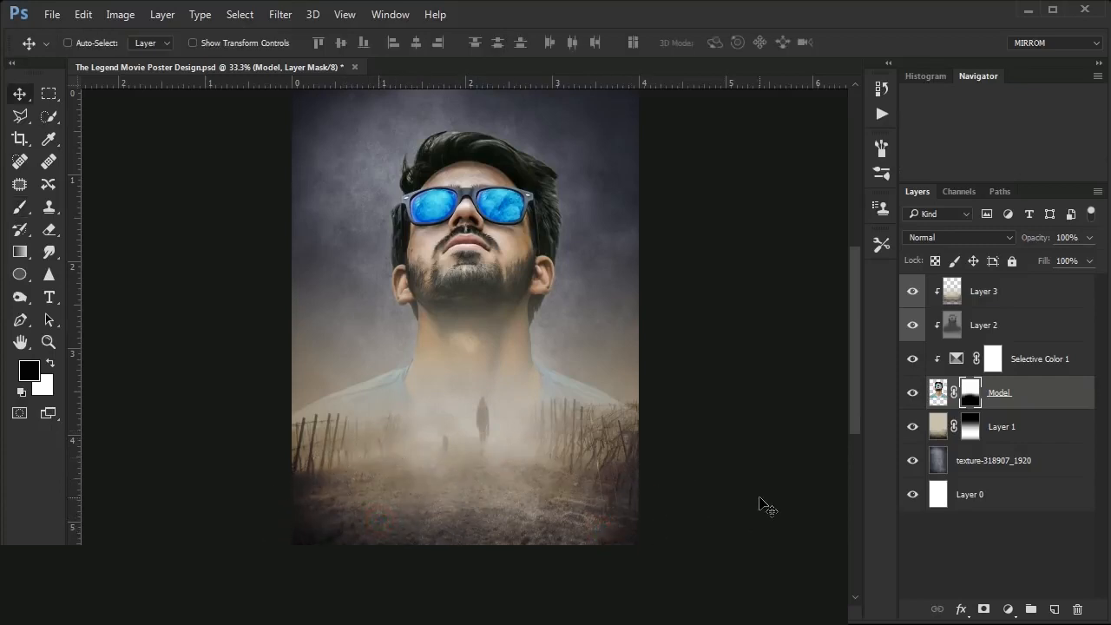
- Create a new clipped layer above Layer 3 with gray colour label, Overlay mode and a 50% gray fill
{"action": "left_click", "coordinate": [1010, 307]}
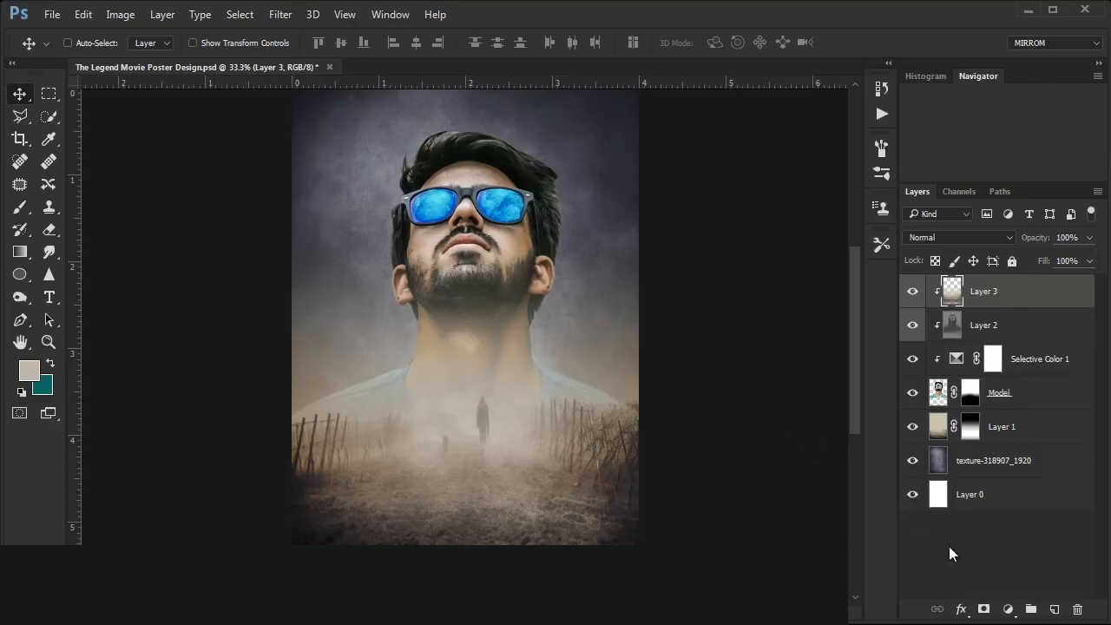
{"action": "left_click", "coordinate": [1052, 610], "text": "alt"}
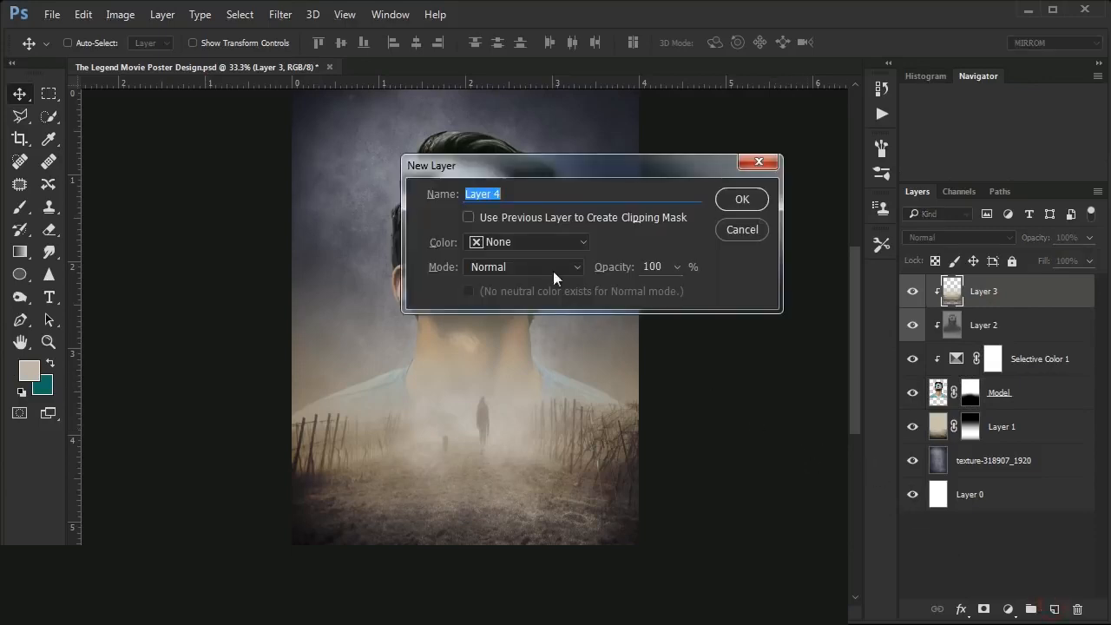
{"action": "left_click", "coordinate": [512, 241]}
{"action": "left_click", "coordinate": [511, 391]}
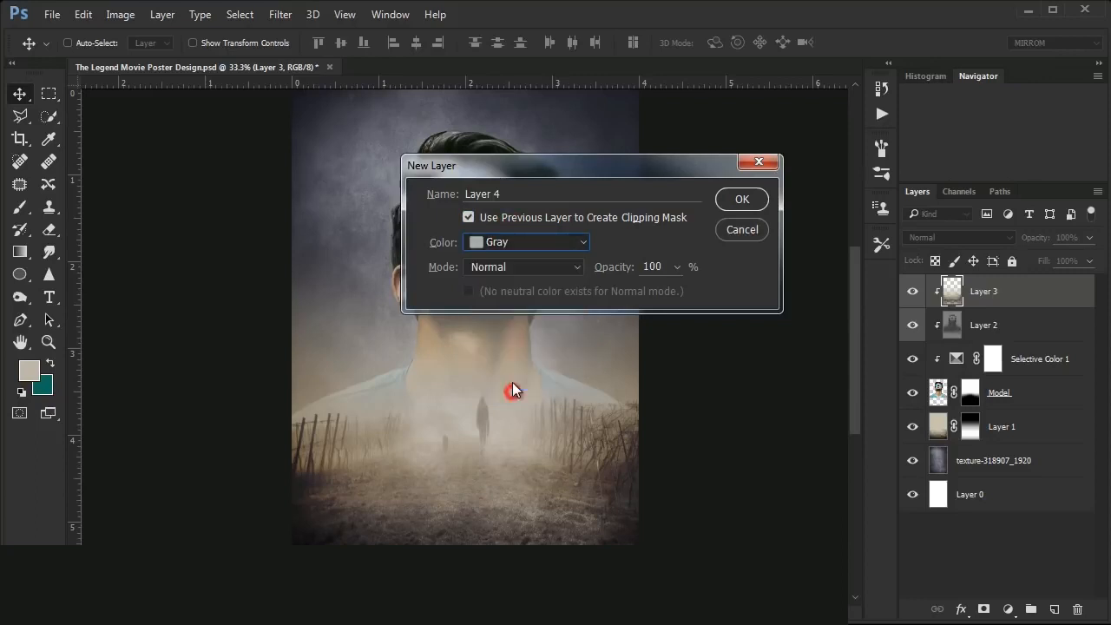
{"action": "left_click", "coordinate": [500, 269]}
{"action": "left_click", "coordinate": [495, 470]}
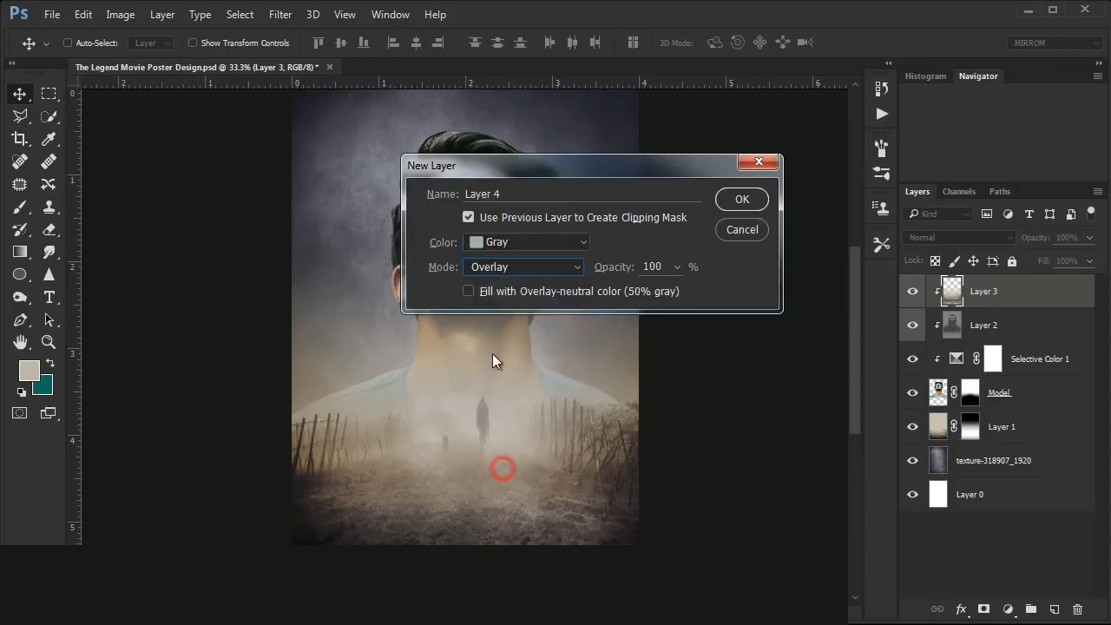
{"action": "left_click", "coordinate": [469, 291]}
{"action": "left_click", "coordinate": [733, 199]}
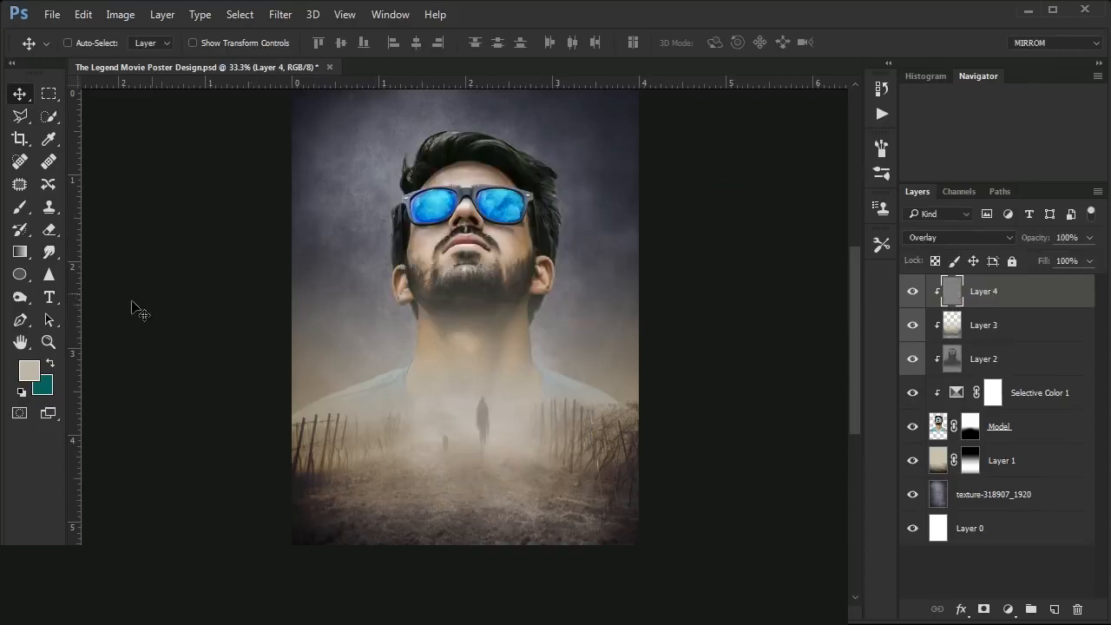
- Darken the man's shirt, neck and head on the new gray Overlay layer with a 500 px Burn brush
{"action": "left_click", "coordinate": [23, 299]}
{"action": "left_click", "coordinate": [70, 315]}
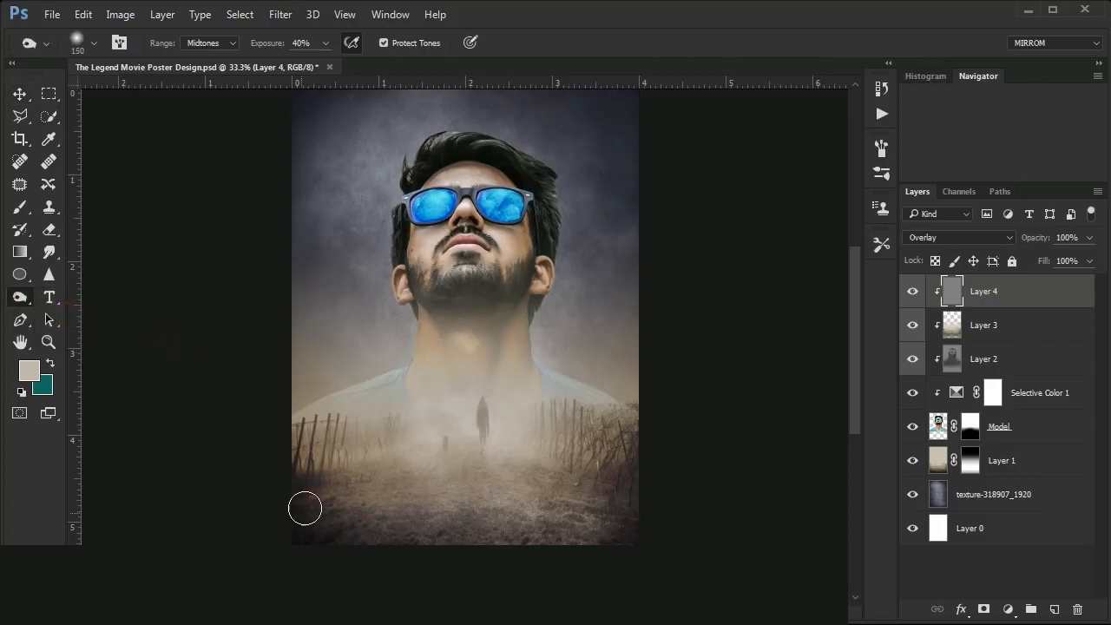
{"action": "key", "text": "bracketright"}
{"action": "key", "text": "bracketright"}
{"action": "key", "text": "bracketright"}
{"action": "key", "text": "bracketright"}
{"action": "key", "text": "bracketright"}
{"action": "key", "text": "bracketright"}
{"action": "mouse_move", "coordinate": [352, 442]}
{"action": "left_mouse_down"}
{"action": "mouse_move", "coordinate": [460, 440]}
{"action": "mouse_move", "coordinate": [476, 390]}
{"action": "mouse_move", "coordinate": [447, 388]}
{"action": "mouse_move", "coordinate": [497, 403]}
{"action": "mouse_move", "coordinate": [564, 452]}
{"action": "mouse_move", "coordinate": [439, 407]}
{"action": "mouse_move", "coordinate": [378, 408]}
{"action": "mouse_move", "coordinate": [391, 426]}
{"action": "mouse_move", "coordinate": [573, 403]}
{"action": "mouse_move", "coordinate": [543, 460]}
{"action": "mouse_move", "coordinate": [166, 521]}
{"action": "left_mouse_up"}
{"action": "mouse_move", "coordinate": [514, 179]}
{"action": "left_mouse_down"}
{"action": "mouse_move", "coordinate": [496, 178]}
{"action": "mouse_move", "coordinate": [596, 184]}
{"action": "left_mouse_up"}
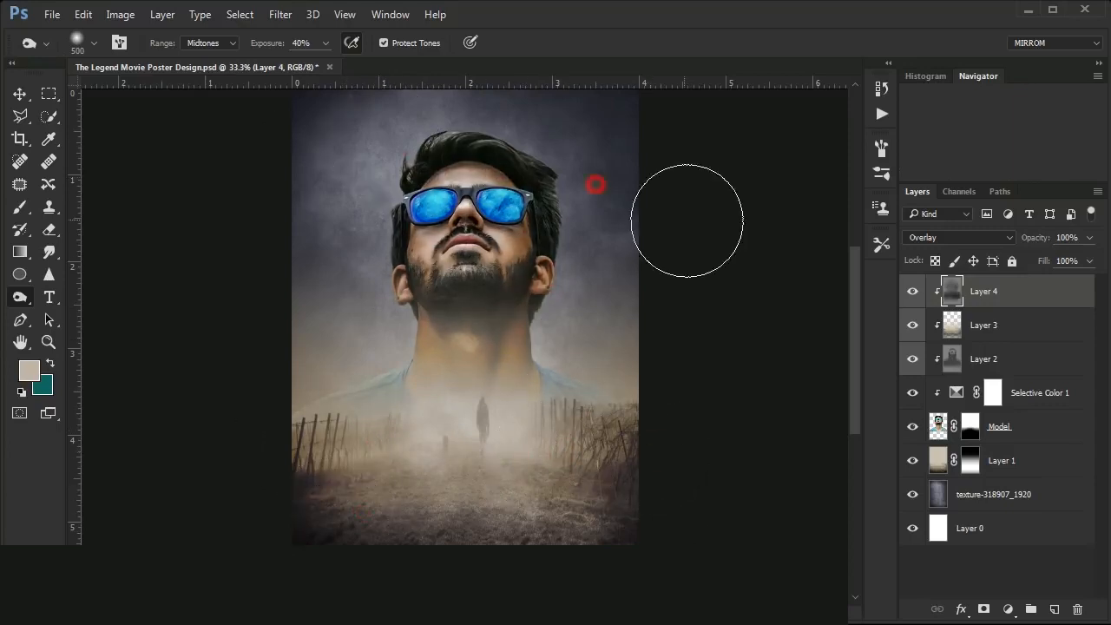
- Darken the lower part of the man's ear on the picture's left side with a smaller Burn brush on Layer 4
{"action": "key", "text": "bracketleft"}
{"action": "key", "text": "bracketleft"}
{"action": "key", "text": "bracketleft"}
{"action": "left_click_drag", "start_coordinate": [402, 295], "coordinate": [405, 313]}
{"action": "key", "text": "v"}
{"action": "key", "text": "ctrl+0"}
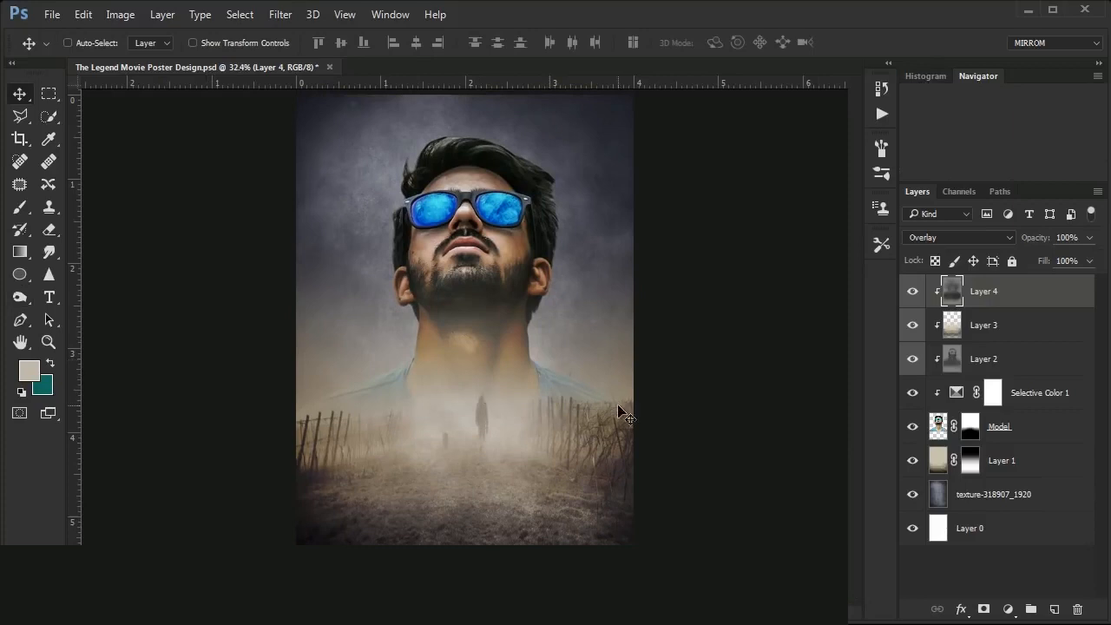
- Create a new layer above Layer 1 and choose the 512 px splatter brush for painting
{"action": "left_click", "coordinate": [1007, 427]}
{"action": "left_click", "coordinate": [1007, 464]}
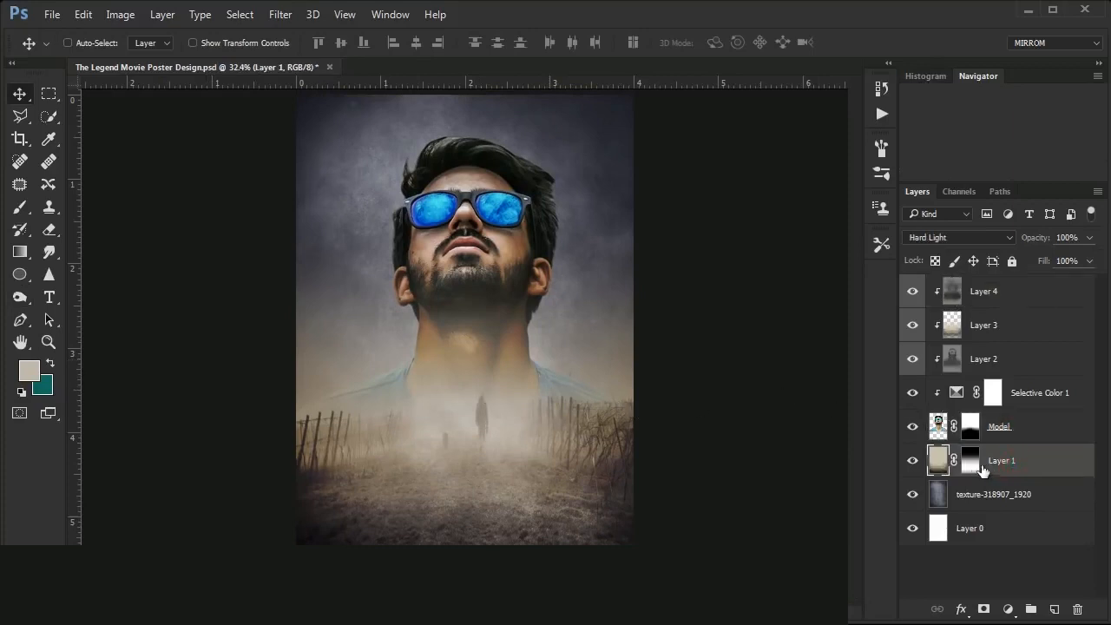
{"action": "left_click", "coordinate": [1051, 607]}
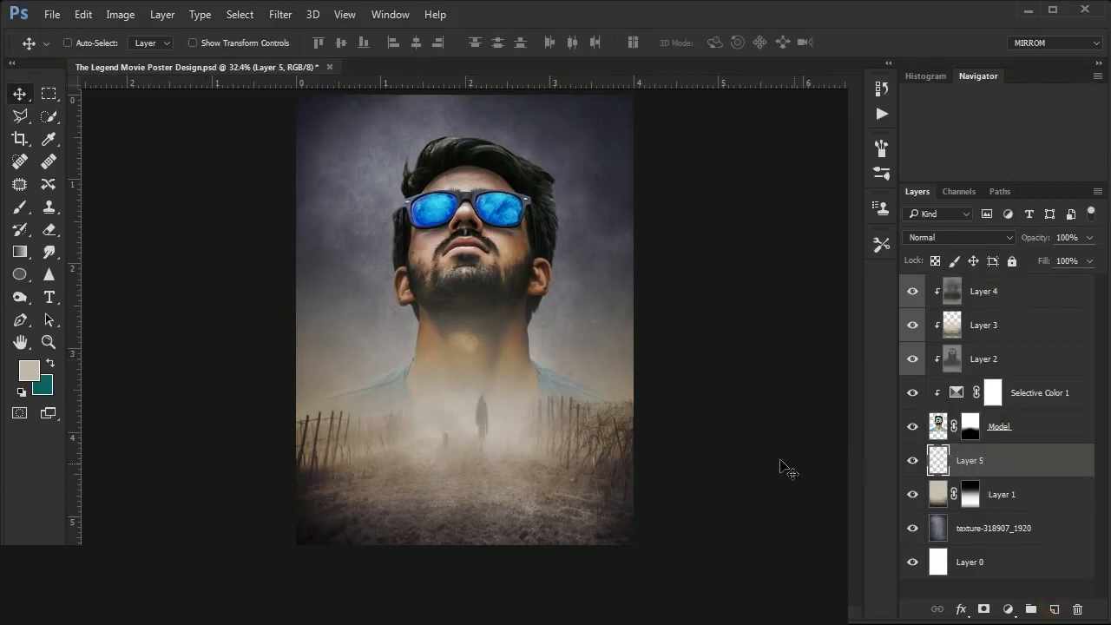
{"action": "left_click_drag", "start_coordinate": [22, 208], "coordinate": [50, 212]}
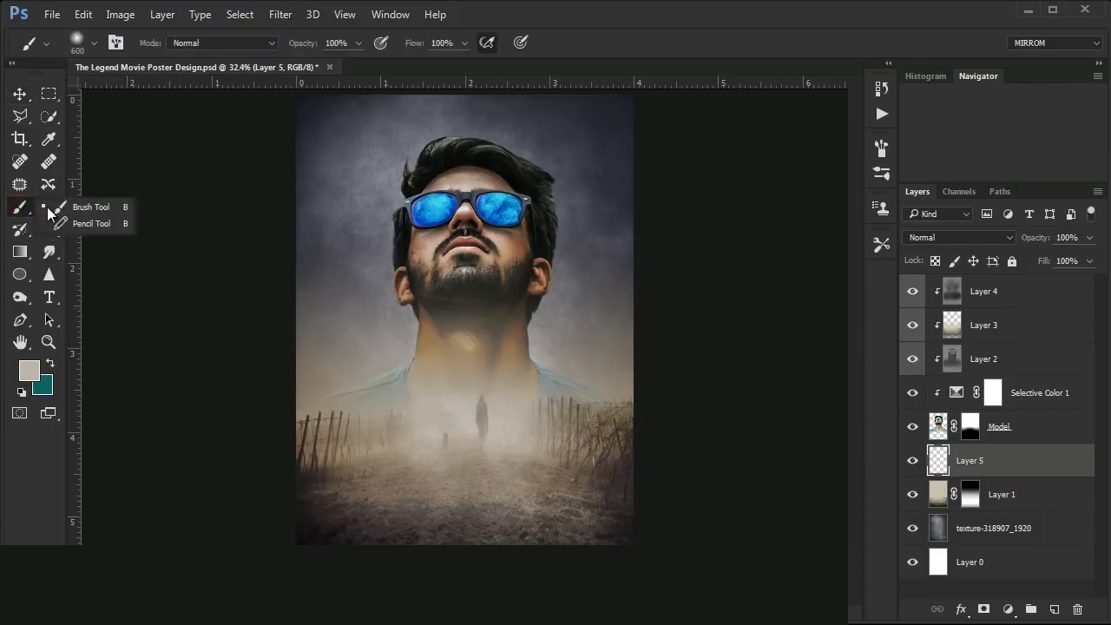
{"action": "left_click", "coordinate": [58, 208]}
{"action": "left_click", "coordinate": [93, 43]}
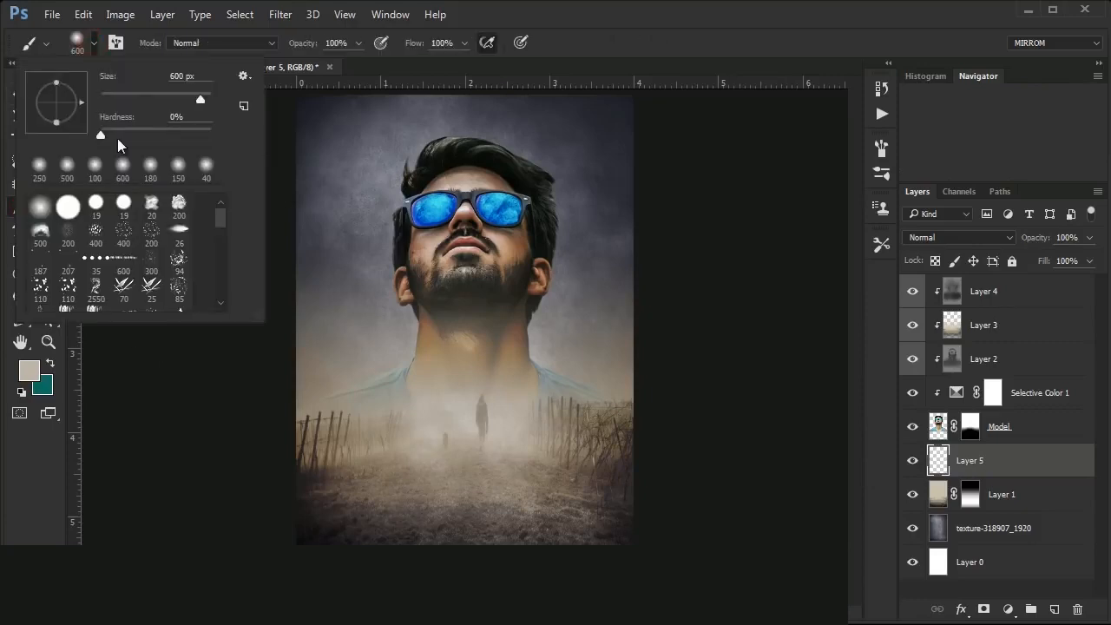
{"action": "left_click_drag", "start_coordinate": [220, 227], "coordinate": [218, 287]}
{"action": "left_click", "coordinate": [42, 234]}
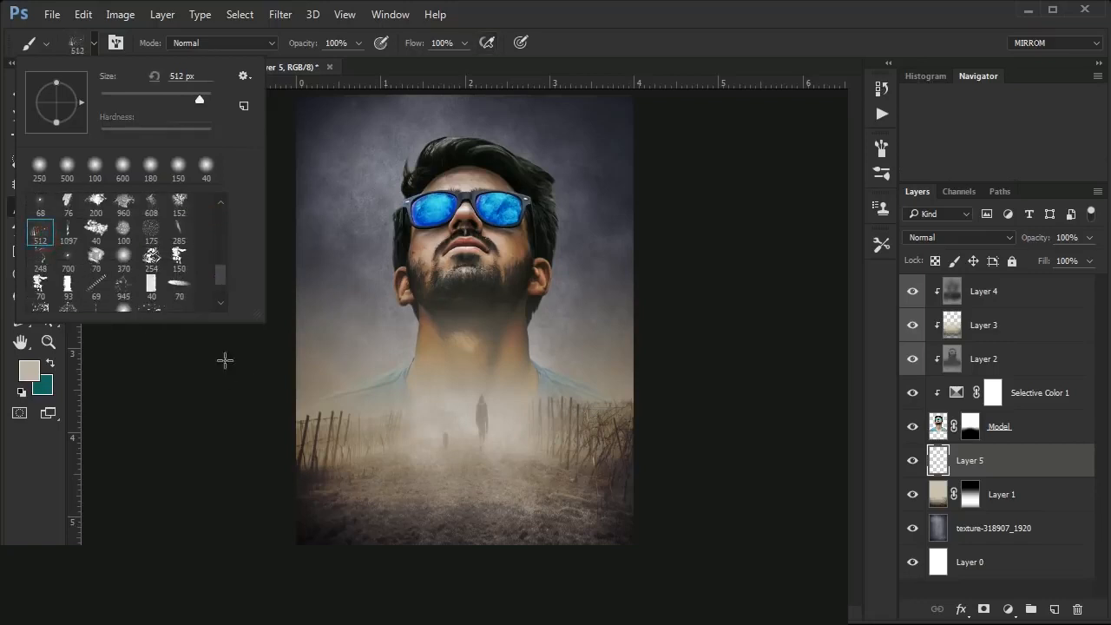
{"action": "left_click", "coordinate": [593, 39]}
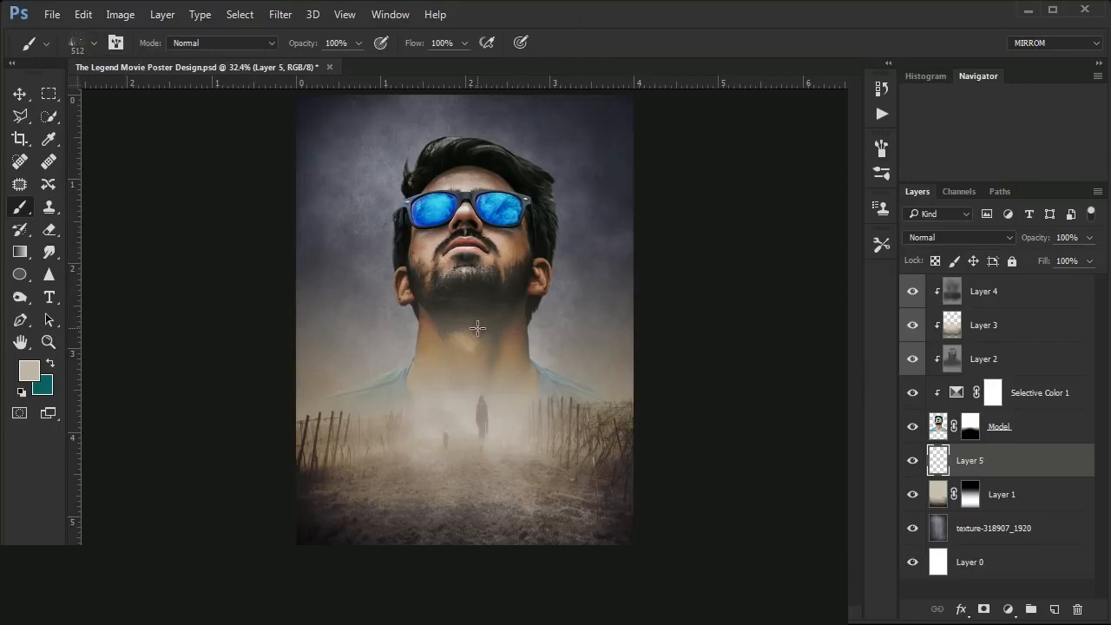
- Stamp a 1000 px splatter across the man's shoulders on the new layer, using a dark brown sampled from the ground
{"action": "mouse_move", "coordinate": [477, 325]}
{"action": "left_mouse_down"}
{"action": "mouse_move", "coordinate": [399, 369]}
{"action": "mouse_move", "coordinate": [388, 351]}
{"action": "left_mouse_up"}
{"action": "key", "text": "]"}
{"action": "key", "text": "]"}
{"action": "key", "text": "]"}
{"action": "key", "text": "]"}
{"action": "key", "text": "]"}
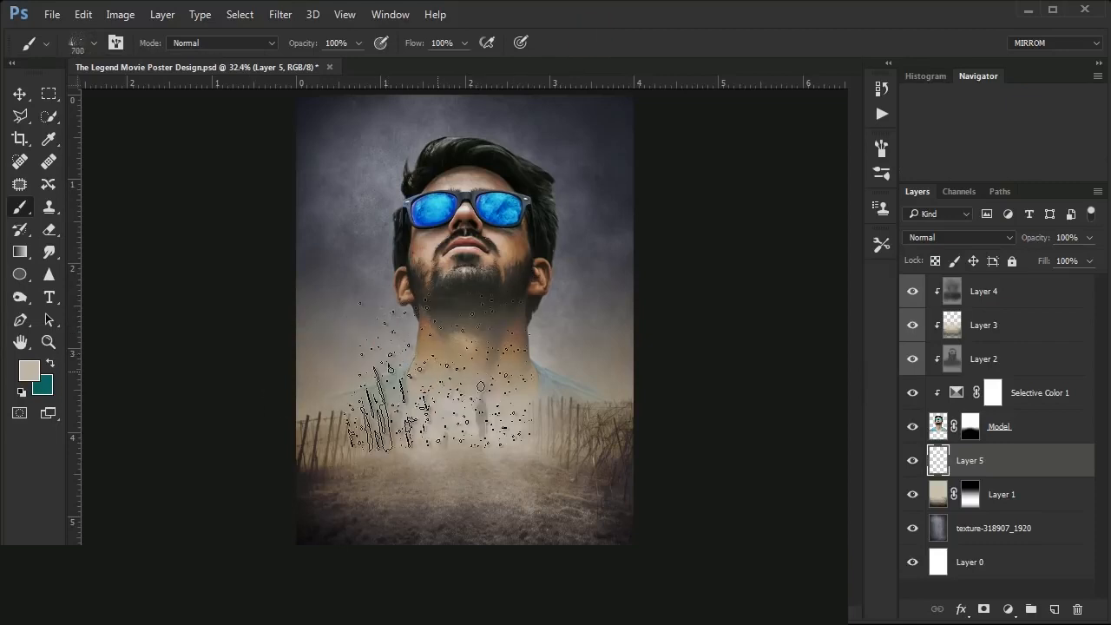
{"action": "left_click", "coordinate": [390, 484], "text": "alt"}
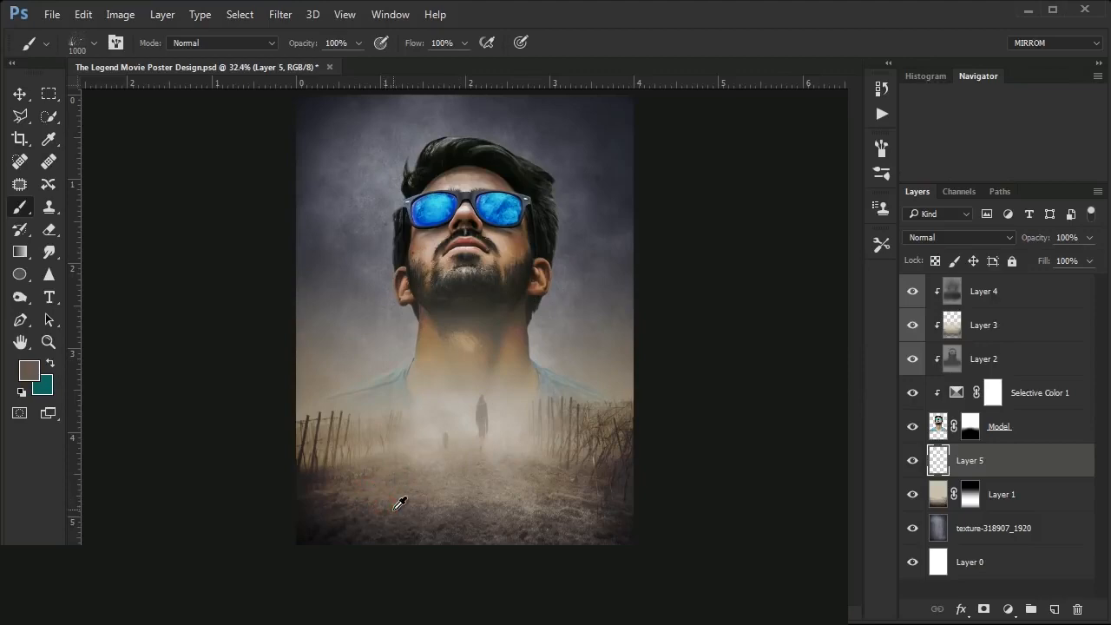
{"action": "left_click", "coordinate": [400, 502], "text": "alt"}
{"action": "left_click", "coordinate": [450, 359]}
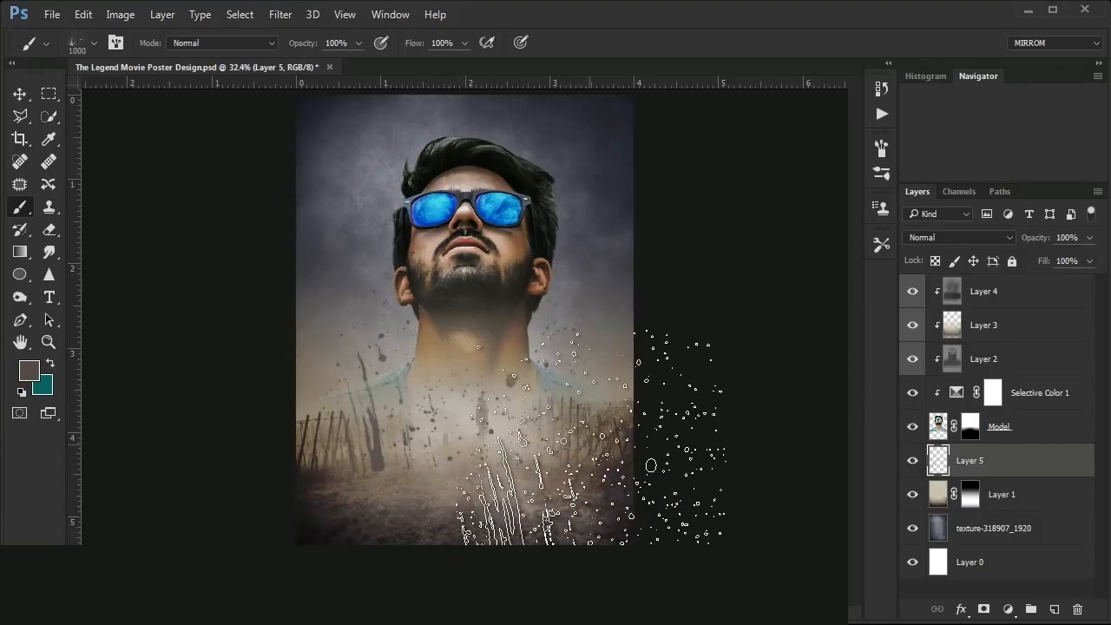
- Move the splatter up behind the man's neck and enlarge it with Free Transform
{"action": "key", "text": "v"}
{"action": "left_click_drag", "start_coordinate": [520, 434], "coordinate": [502, 384]}
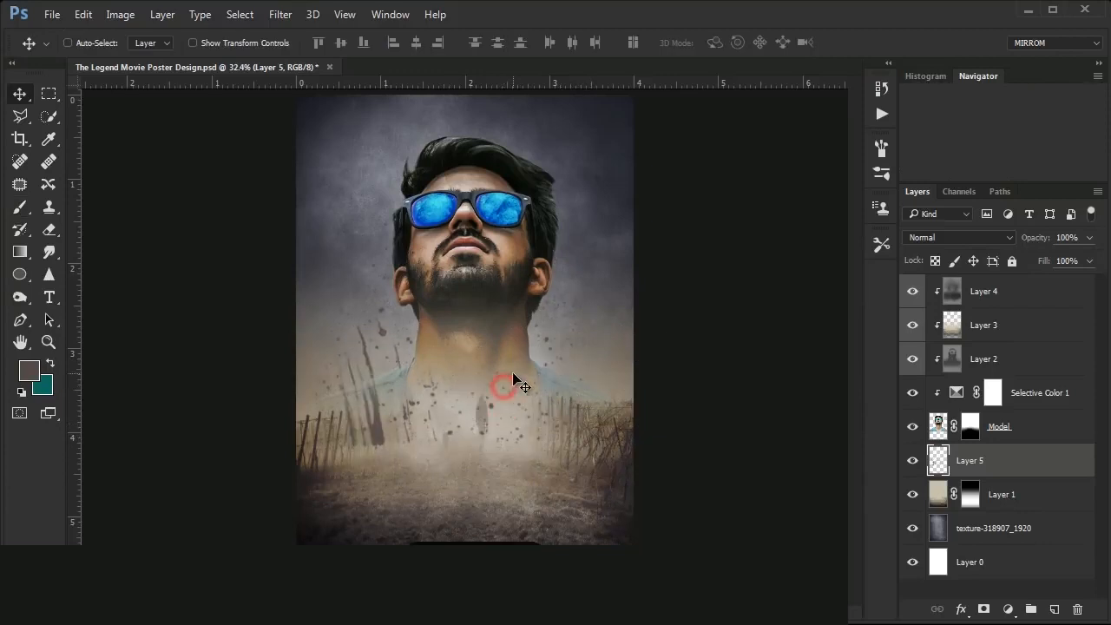
{"action": "key", "text": "ctrl+t"}
{"action": "left_click_drag", "start_coordinate": [441, 218], "coordinate": [437, 165]}
{"action": "left_click_drag", "start_coordinate": [589, 165], "coordinate": [613, 152]}
{"action": "mouse_move", "coordinate": [303, 145]}
{"action": "left_mouse_down"}
{"action": "mouse_move", "coordinate": [294, 129]}
{"action": "mouse_move", "coordinate": [302, 142]}
{"action": "left_mouse_up"}
{"action": "key", "text": "Return"}
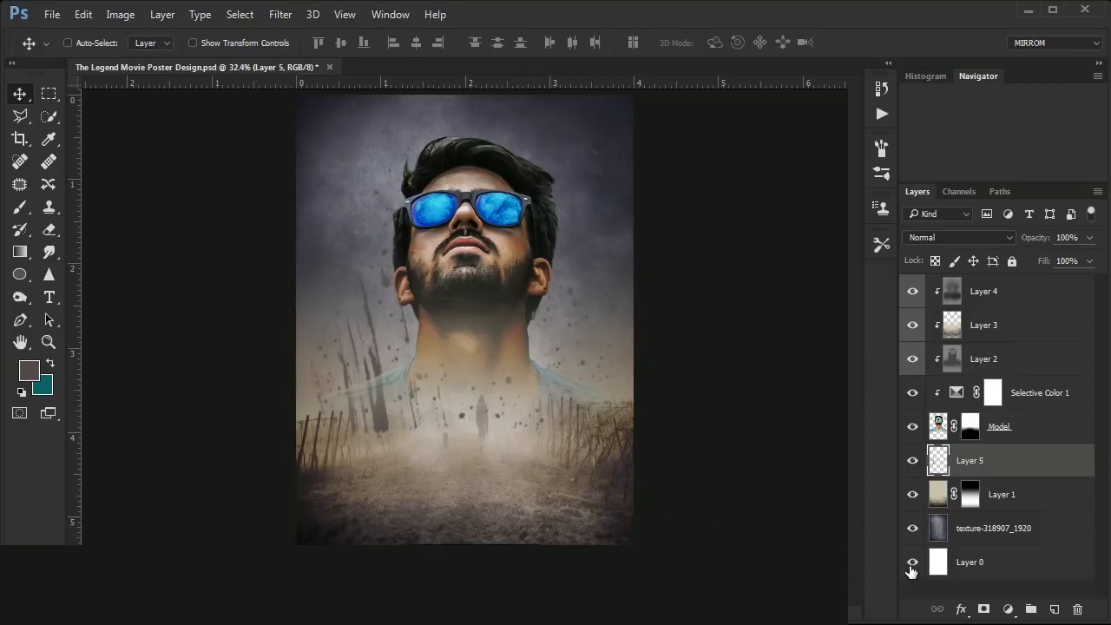
- Add a layer mask to Layer 5 and fade the splatter's lower part upward with black-to-transparent linear gradients
{"action": "left_click", "coordinate": [983, 610]}
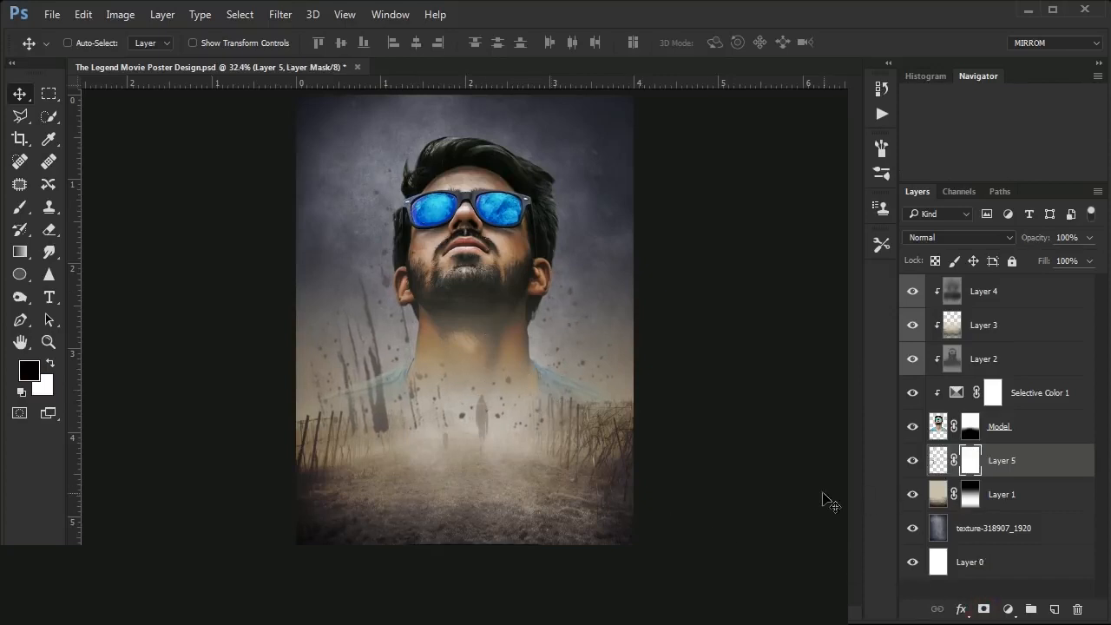
{"action": "left_click", "coordinate": [23, 256]}
{"action": "left_click", "coordinate": [65, 257]}
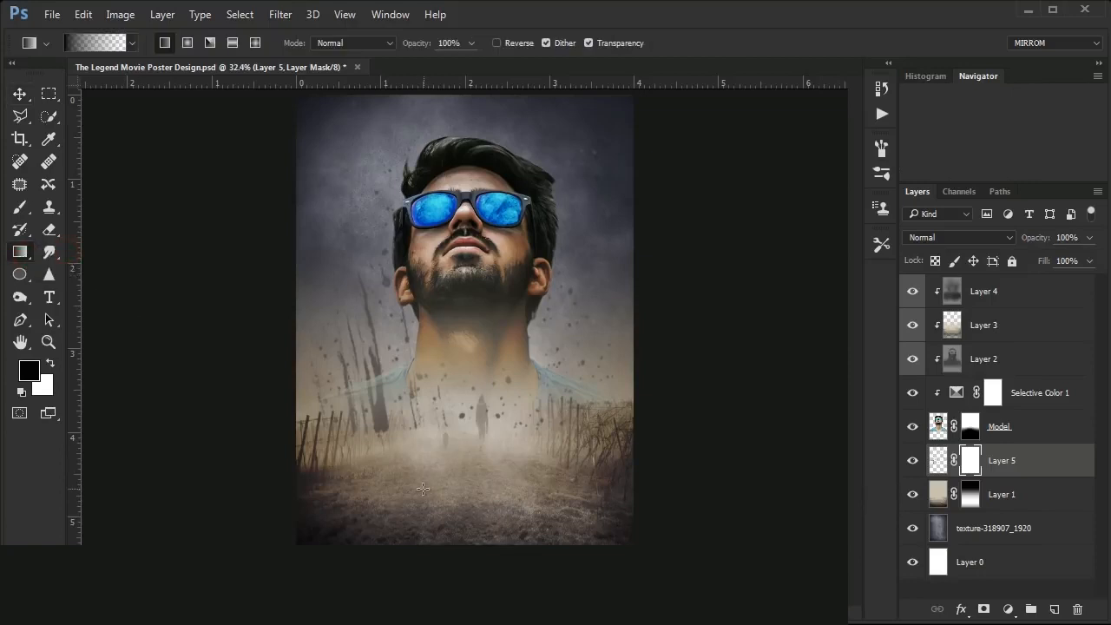
{"action": "left_click_drag", "start_coordinate": [422, 488], "coordinate": [466, 340]}
{"action": "left_click_drag", "start_coordinate": [457, 427], "coordinate": [460, 356]}
{"action": "left_click_drag", "start_coordinate": [454, 463], "coordinate": [448, 306]}
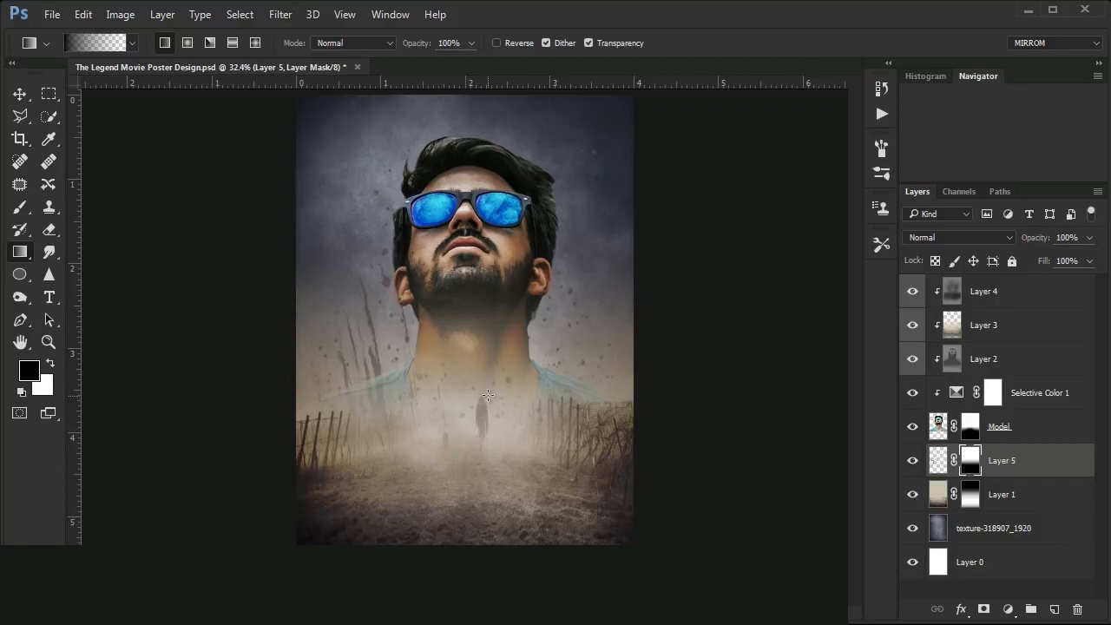
{"action": "key", "text": "v"}
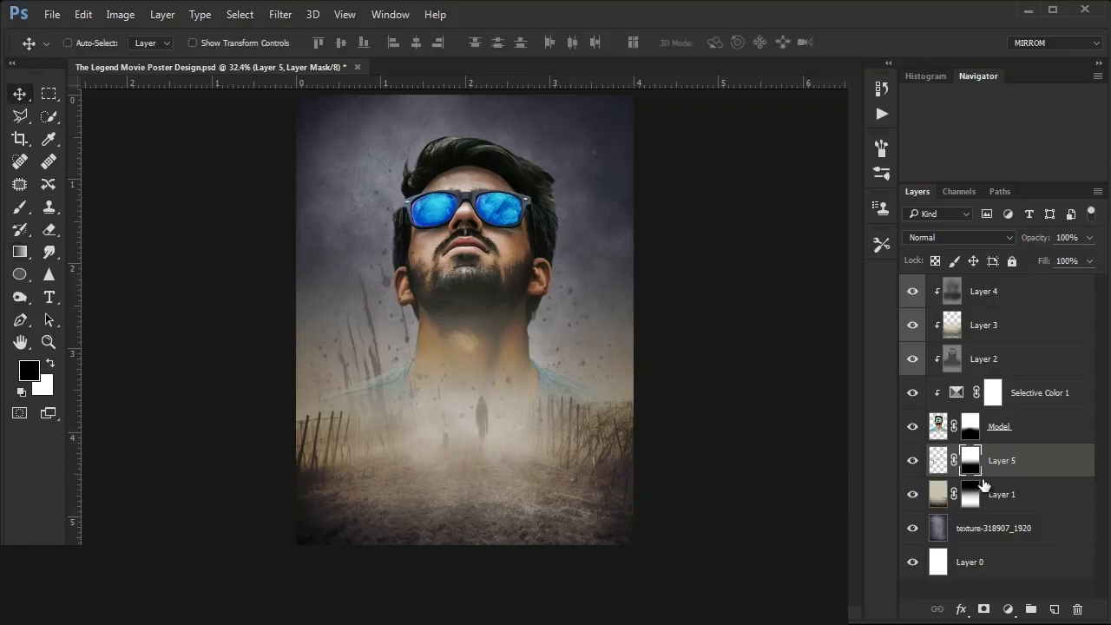
- Add a Gradient Fill layer above Layer 5 using the yellow-to-transparent preset at the end of the presets
{"action": "left_click", "coordinate": [1008, 609]}
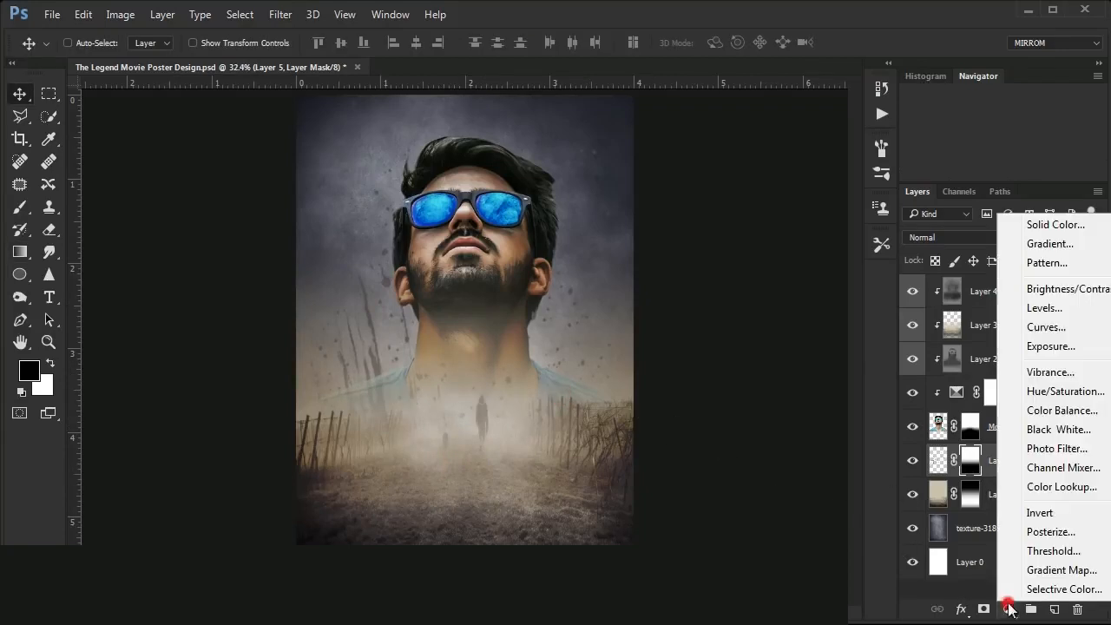
{"action": "left_click", "coordinate": [1049, 250]}
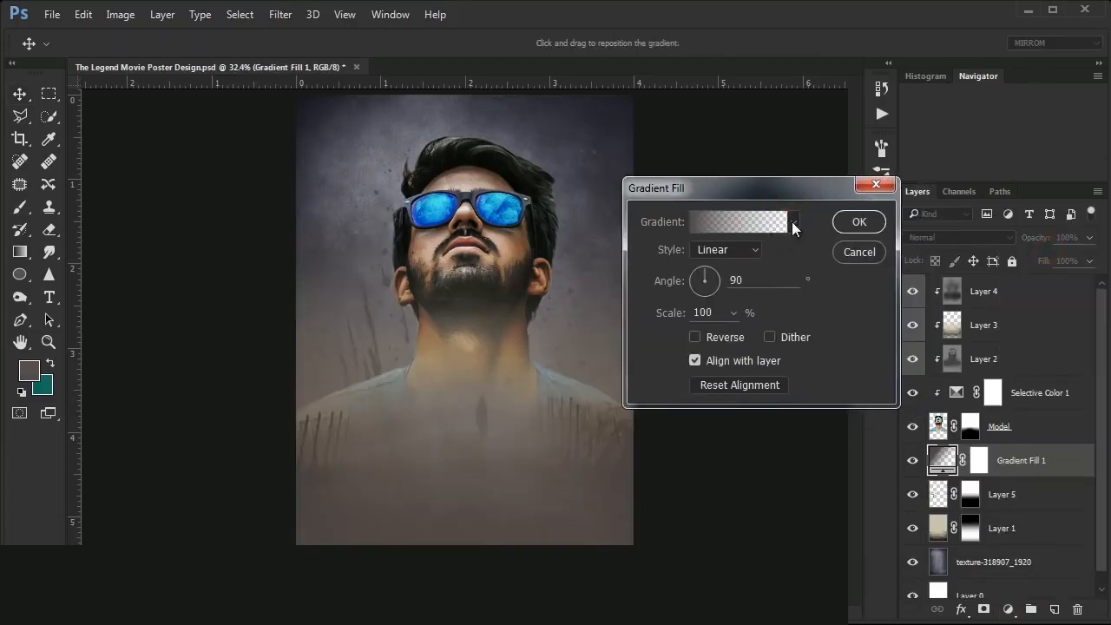
{"action": "left_click", "coordinate": [793, 224]}
{"action": "left_click_drag", "start_coordinate": [866, 276], "coordinate": [865, 476]}
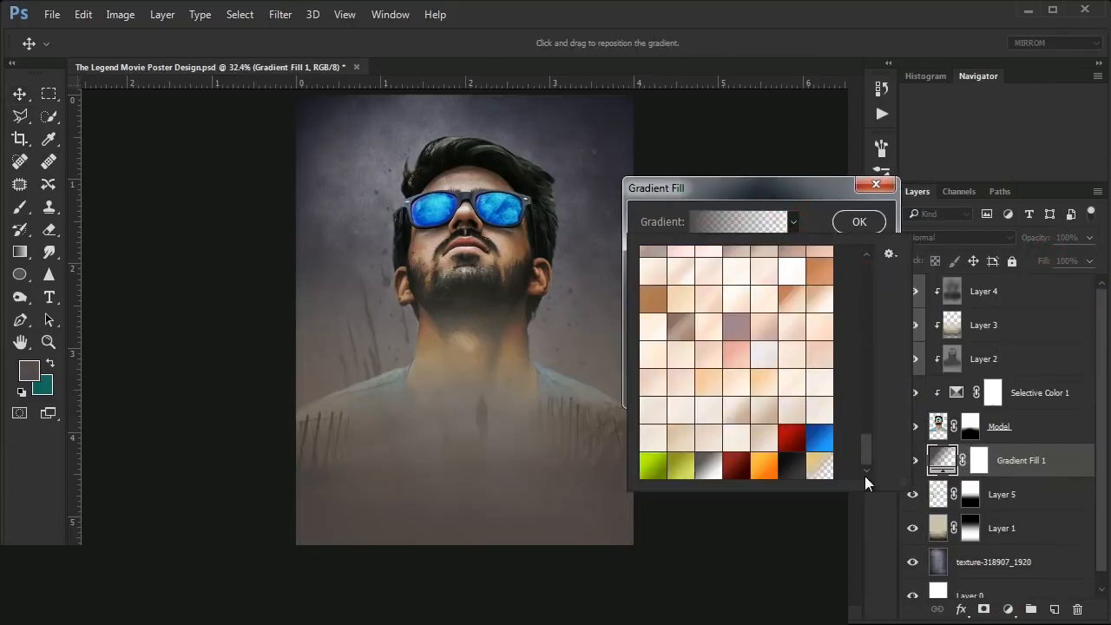
{"action": "left_click", "coordinate": [775, 471]}
{"action": "left_click", "coordinate": [819, 466]}
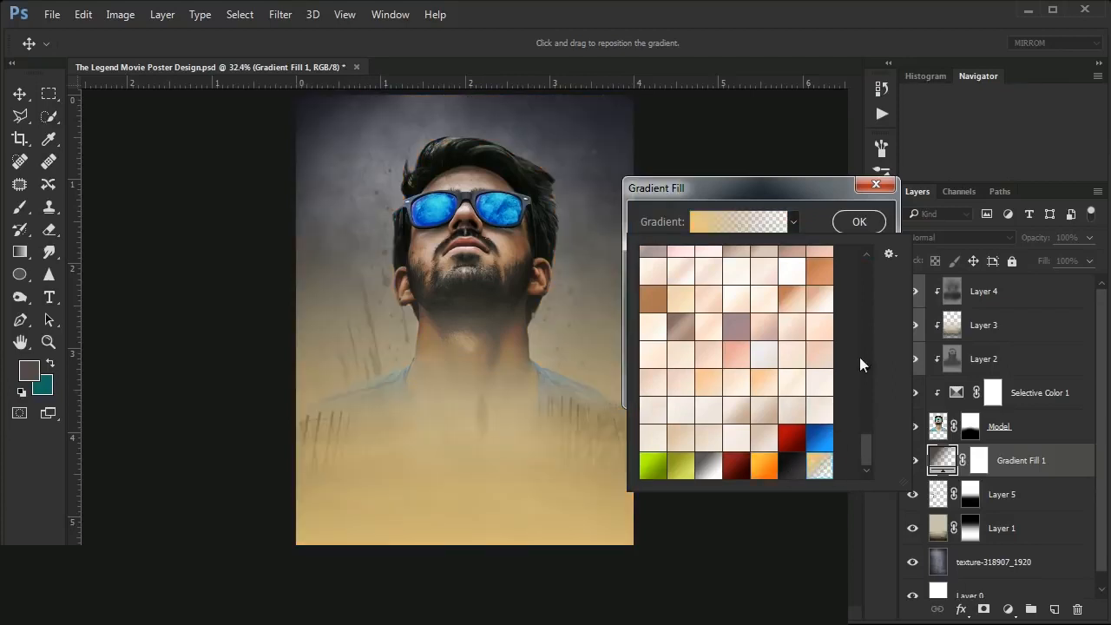
{"action": "left_click", "coordinate": [823, 222]}
- Inspect the colours of the gradient's three colour stops and the opacity of its end stop
{"action": "left_click", "coordinate": [747, 223]}
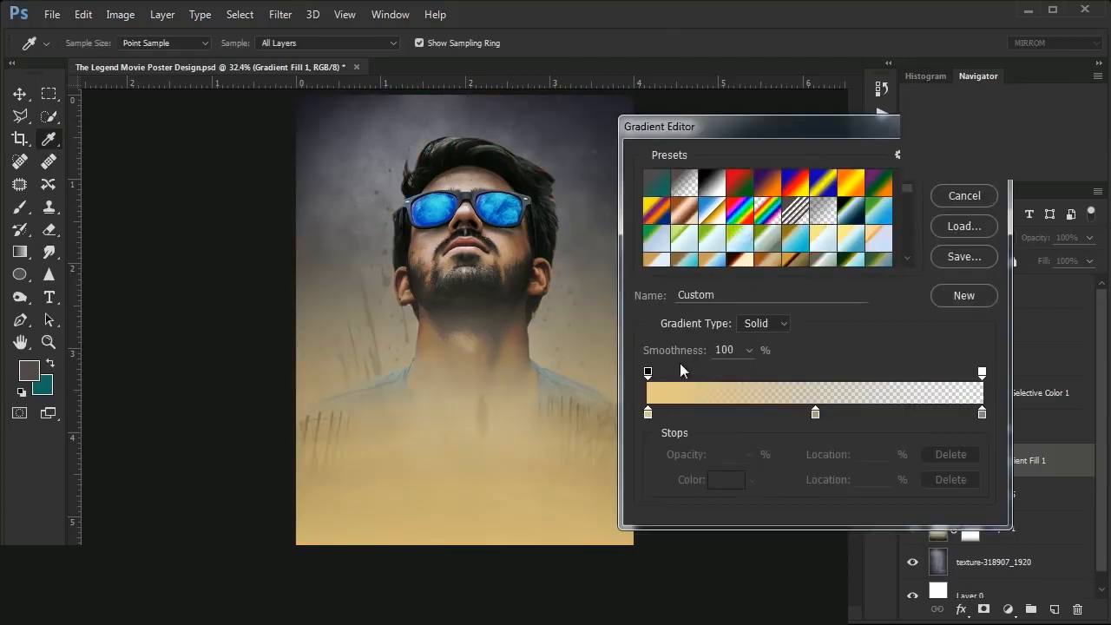
{"action": "left_click", "coordinate": [648, 413]}
{"action": "left_click", "coordinate": [725, 480]}
{"action": "left_click_drag", "start_coordinate": [931, 491], "coordinate": [887, 491]}
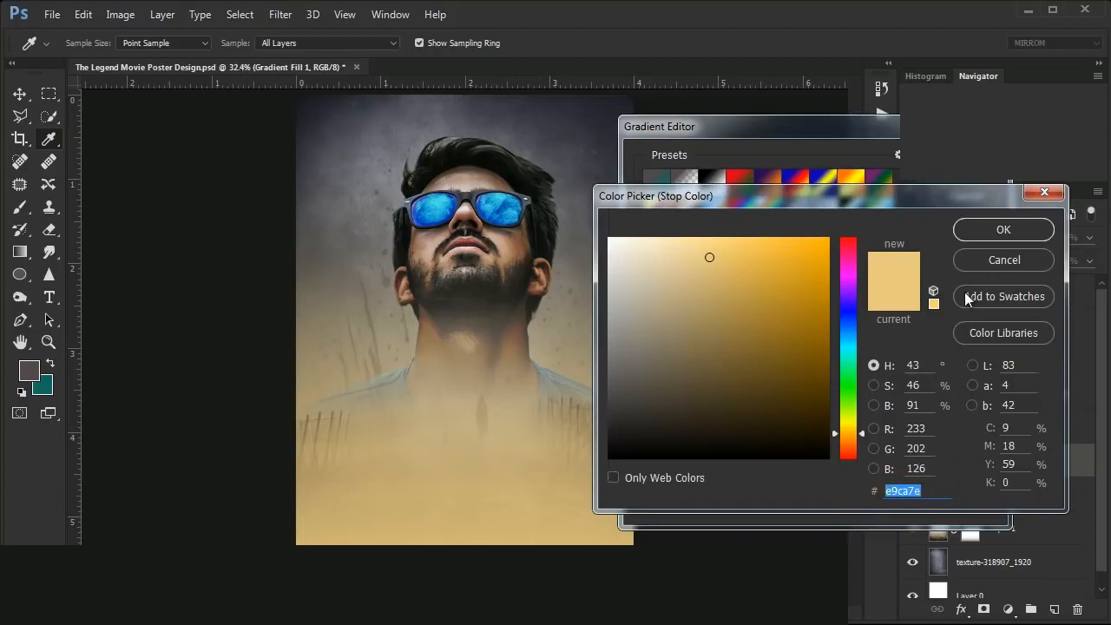
{"action": "left_click", "coordinate": [973, 237]}
{"action": "left_click", "coordinate": [815, 413]}
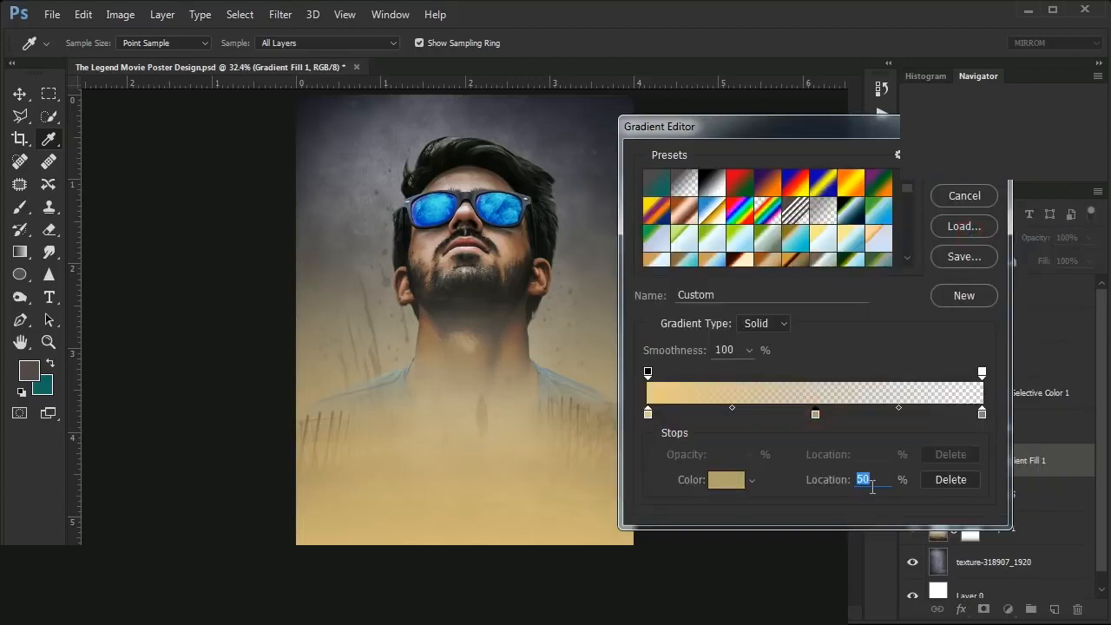
{"action": "left_click", "coordinate": [738, 483]}
{"action": "left_click", "coordinate": [980, 231]}
{"action": "left_click", "coordinate": [982, 414]}
{"action": "left_click", "coordinate": [726, 480]}
{"action": "left_click", "coordinate": [978, 234]}
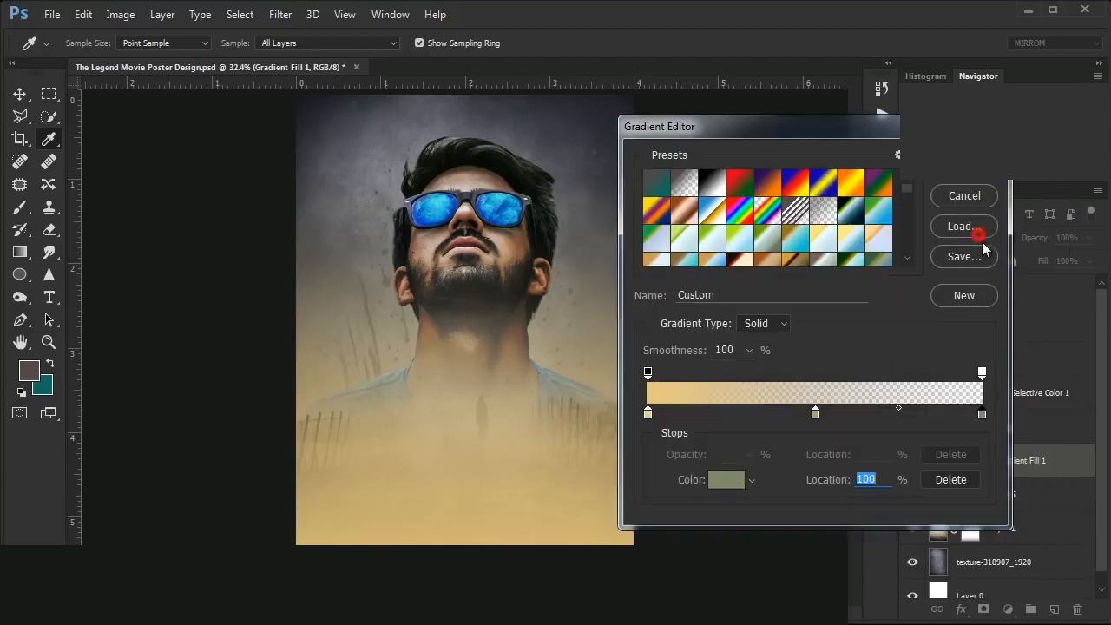
{"action": "left_click", "coordinate": [982, 372]}
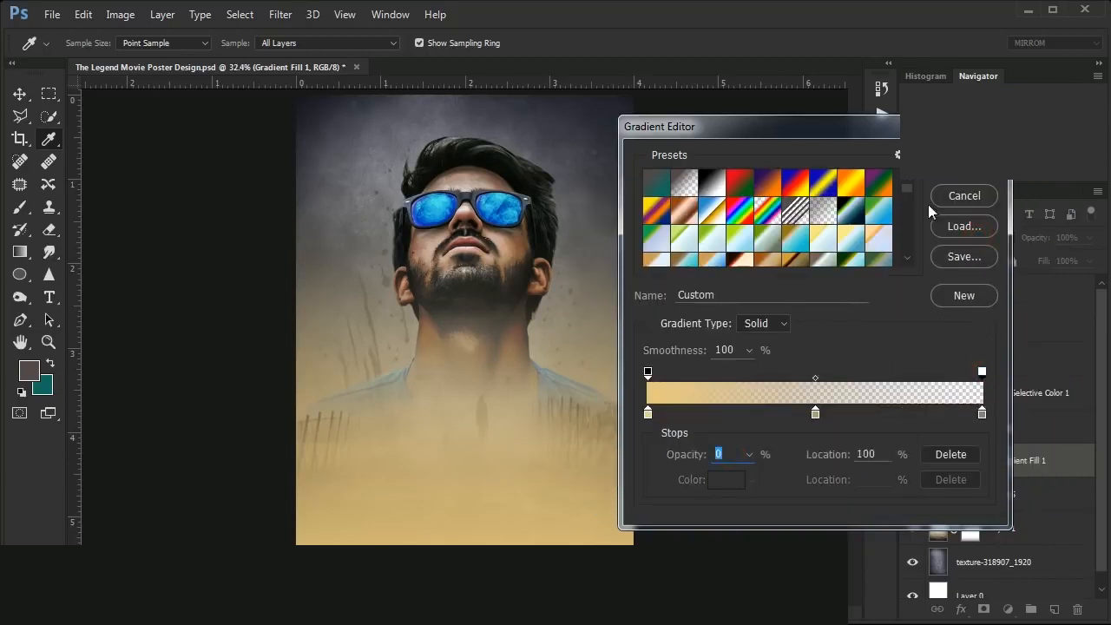
{"action": "key", "text": "Return"}
- Set the gradient fill to Radial style at 87% scale and move its centre up behind the man's head
{"action": "left_click", "coordinate": [729, 250]}
{"action": "left_click", "coordinate": [729, 279]}
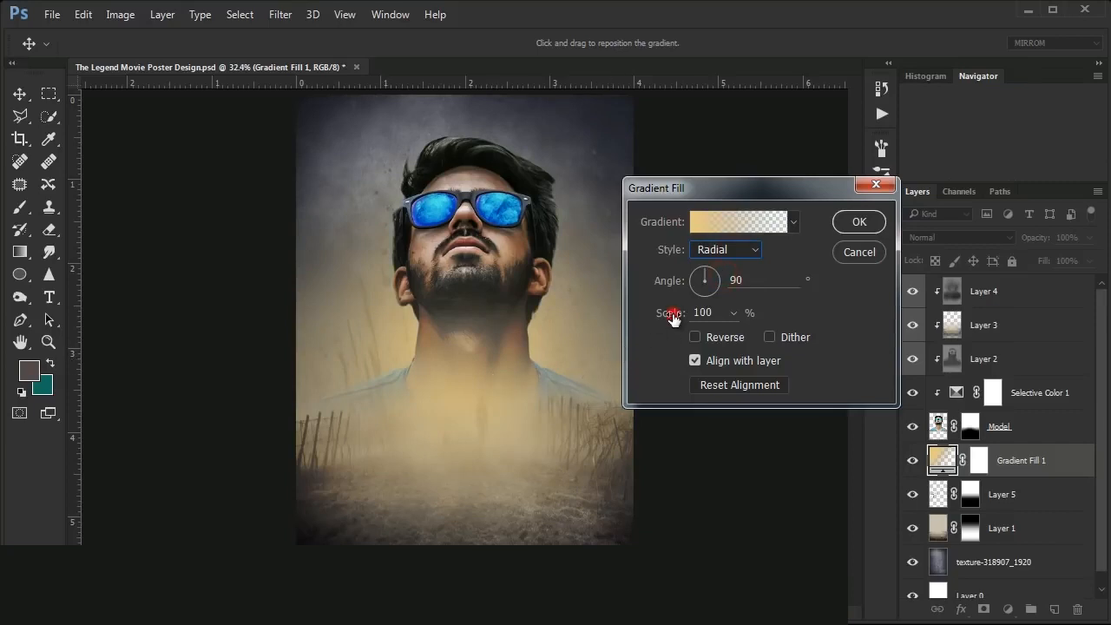
{"action": "left_click_drag", "start_coordinate": [673, 317], "coordinate": [670, 319]}
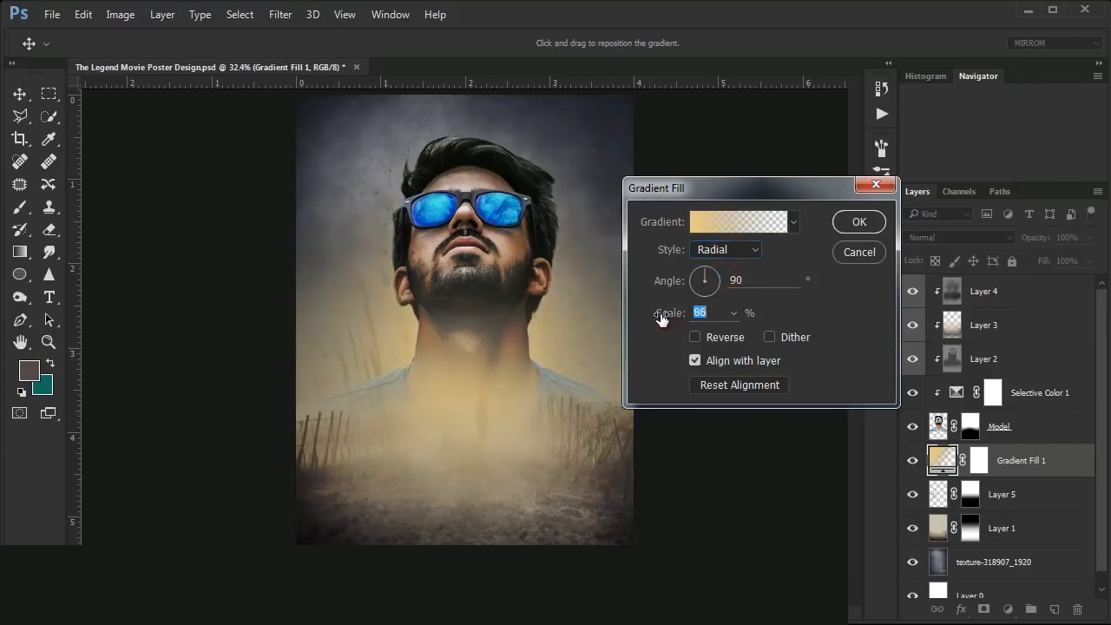
{"action": "left_click", "coordinate": [716, 314]}
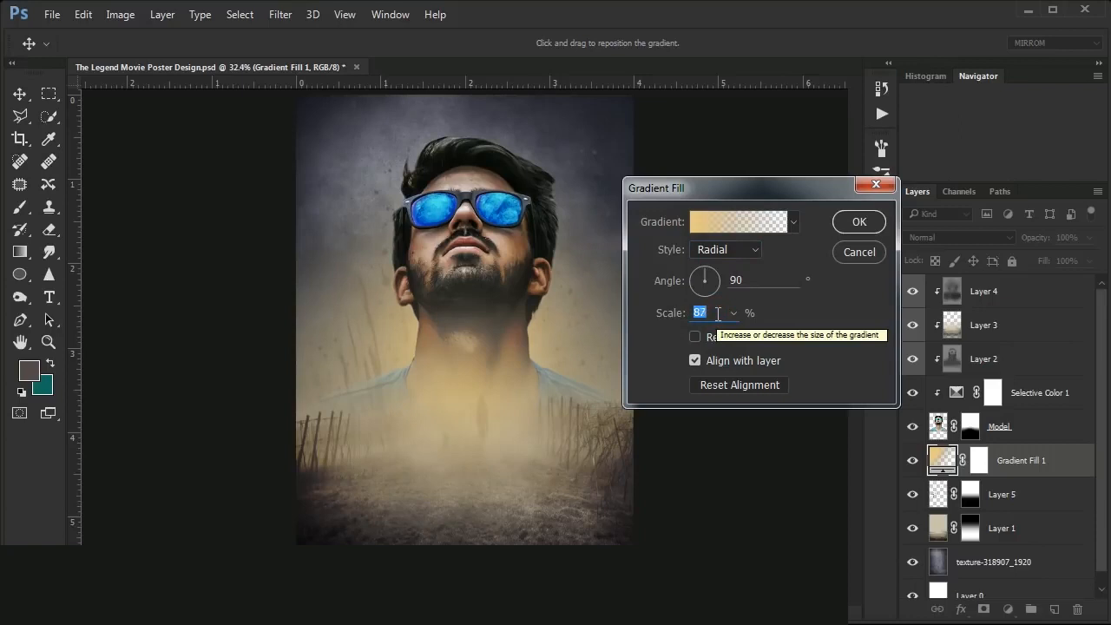
{"action": "left_click_drag", "start_coordinate": [504, 367], "coordinate": [494, 265]}
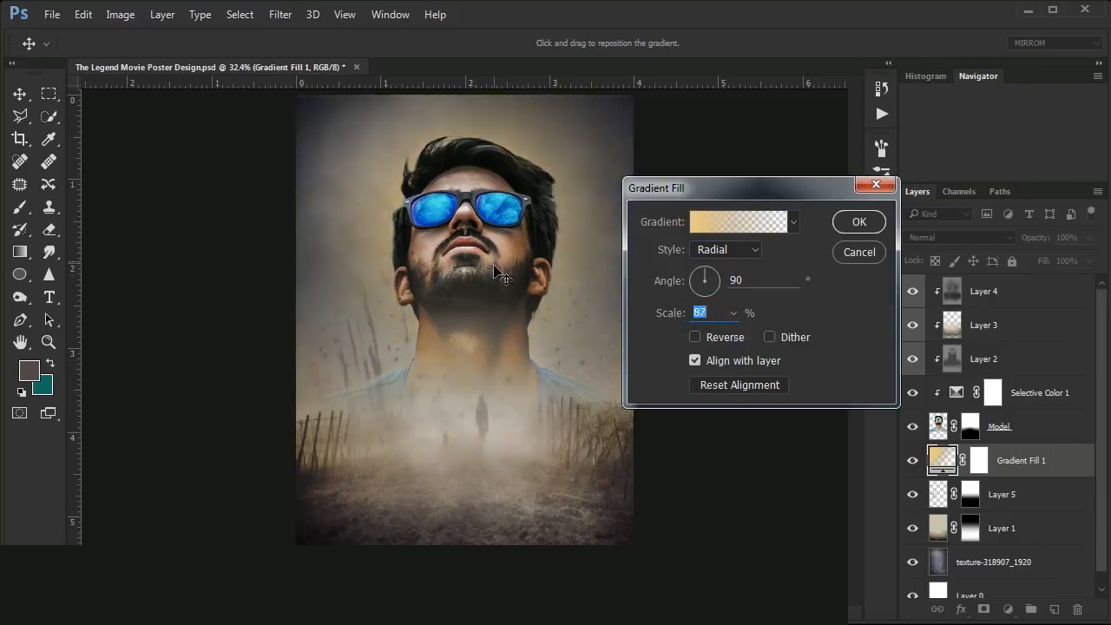
{"action": "left_click", "coordinate": [847, 227]}
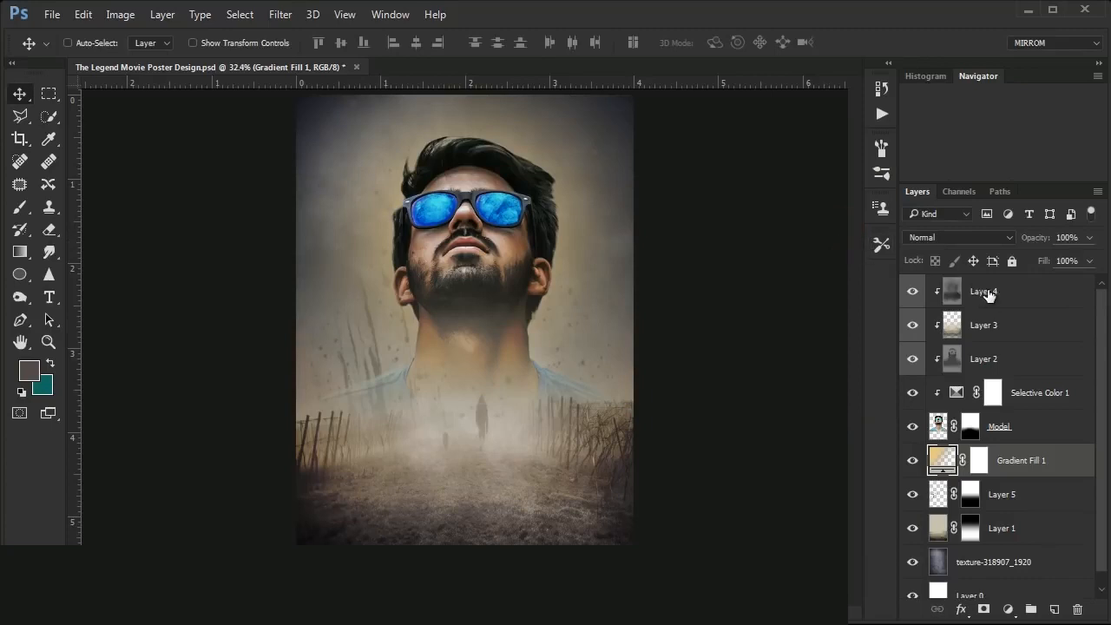
- Set the Gradient Fill 1 layer's blend mode to Hard Mix and compare the poster with the layer hidden and shown
{"action": "left_click", "coordinate": [960, 237]}
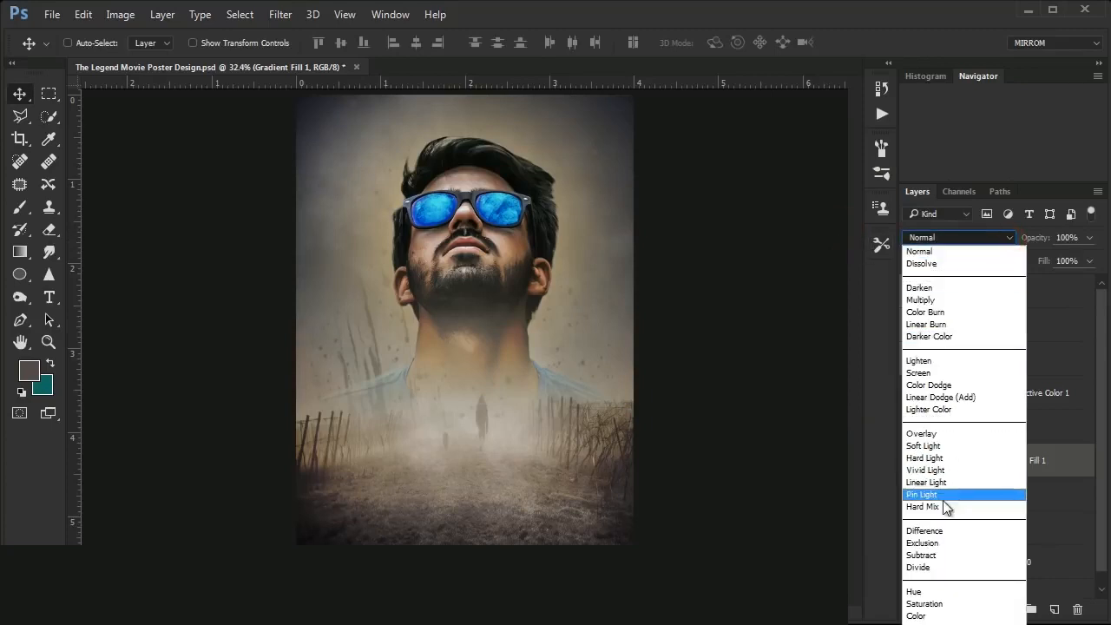
{"action": "left_click", "coordinate": [943, 508]}
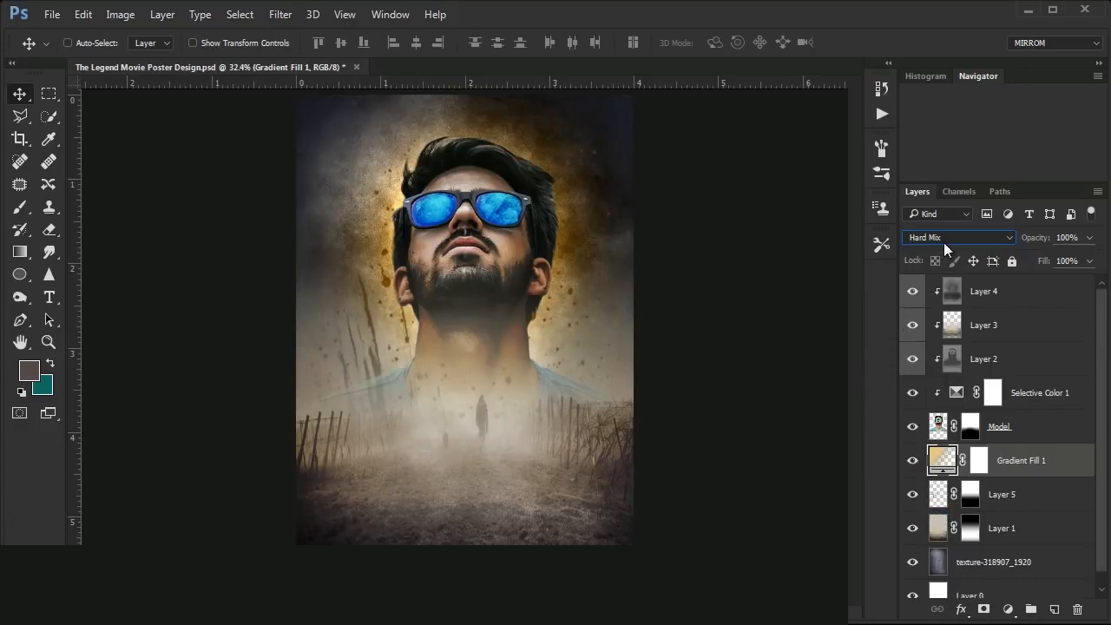
{"action": "left_click", "coordinate": [909, 461]}
{"action": "left_click", "coordinate": [909, 462]}
- Move the radial gradient's centre down behind the man's chin and neck, then make Layer 4 the active layer
{"action": "double_click", "coordinate": [942, 460]}
{"action": "left_click_drag", "start_coordinate": [484, 241], "coordinate": [479, 306]}
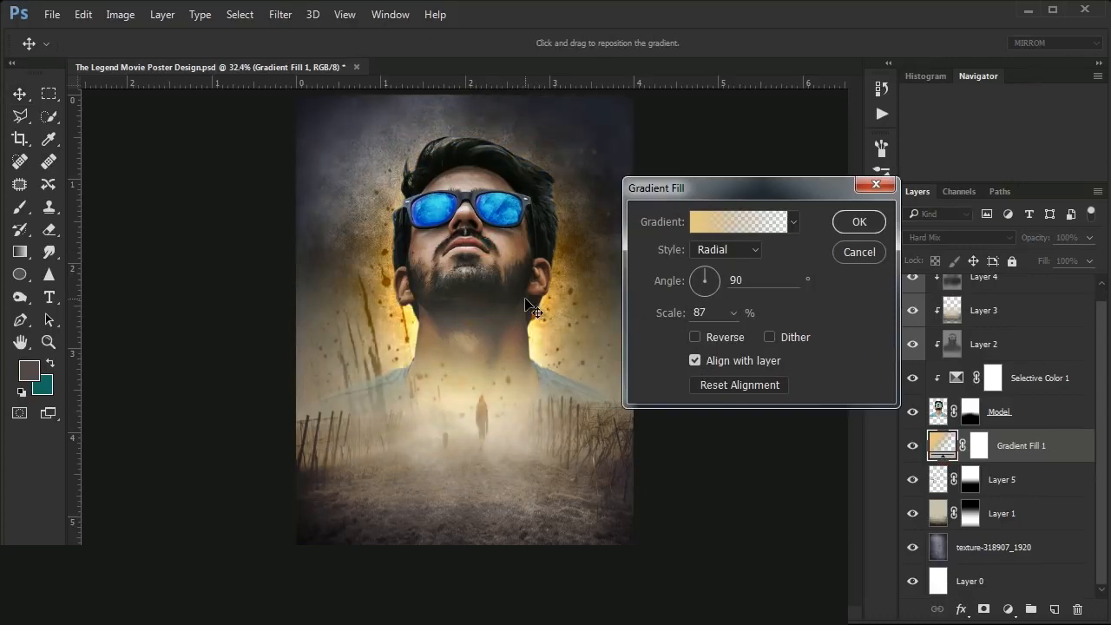
{"action": "left_click_drag", "start_coordinate": [486, 313], "coordinate": [486, 312]}
{"action": "left_click", "coordinate": [846, 227]}
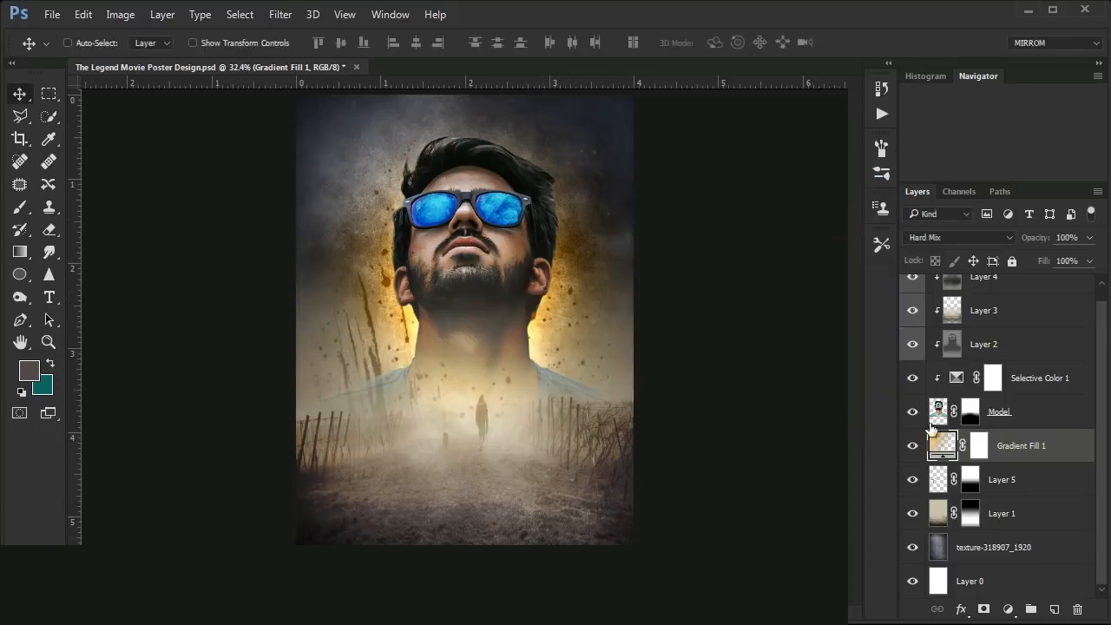
{"action": "scroll", "coordinate": [978, 399], "scroll_direction": "up", "scroll_amount": 1}
{"action": "left_click", "coordinate": [1052, 295]}
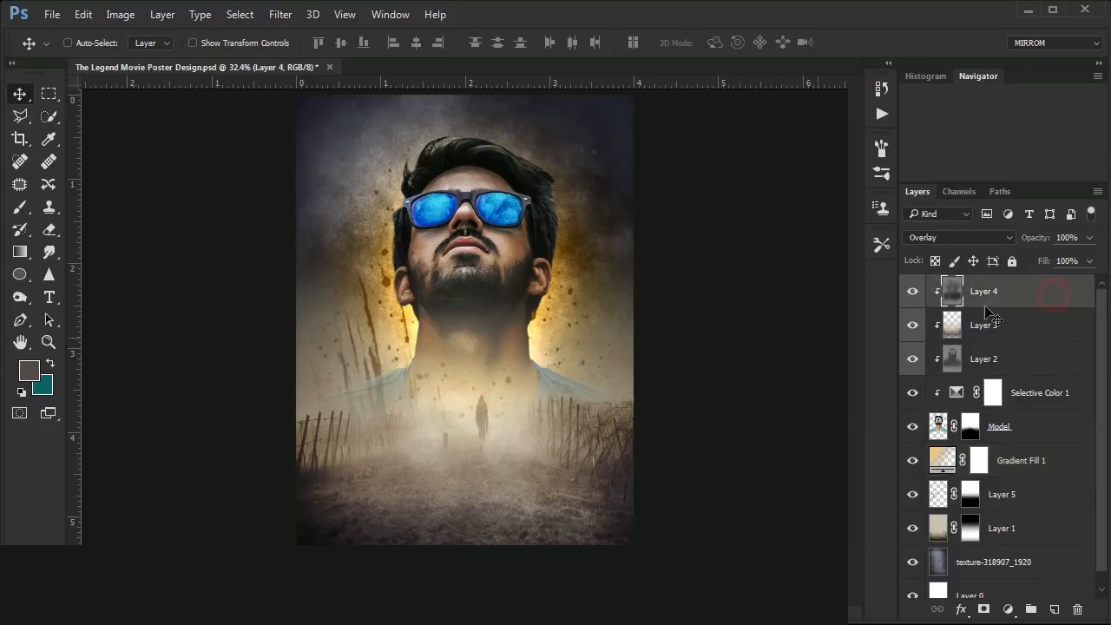
- Add a Color Lookup adjustment layer above Layer 4 using the 3Strip.look 3DLUT file
{"action": "left_click", "coordinate": [1009, 609]}
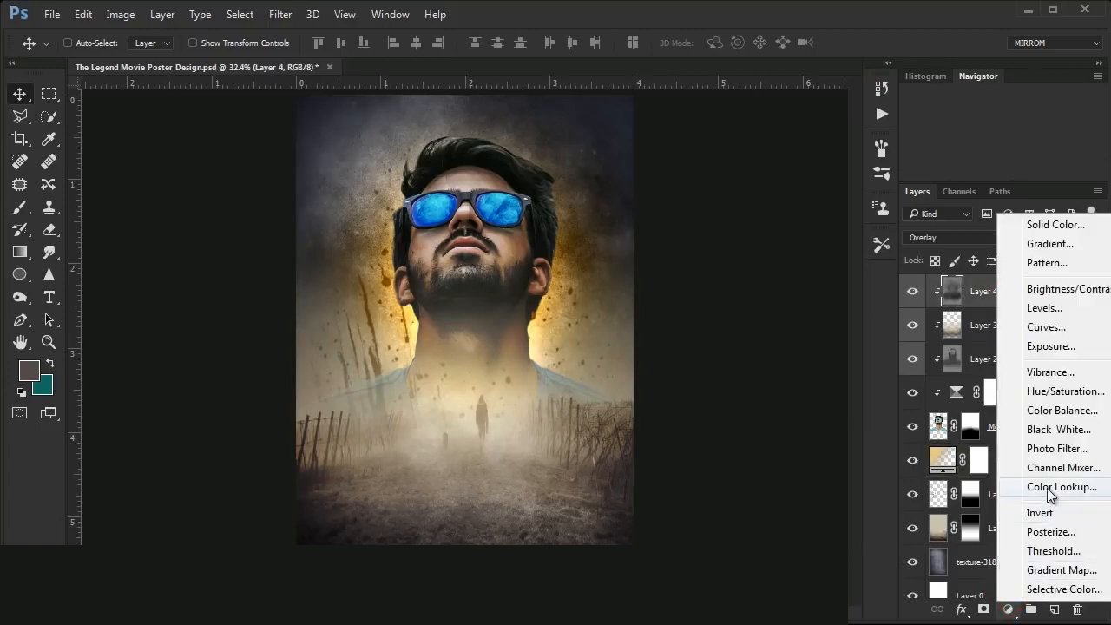
{"action": "left_click", "coordinate": [1047, 419]}
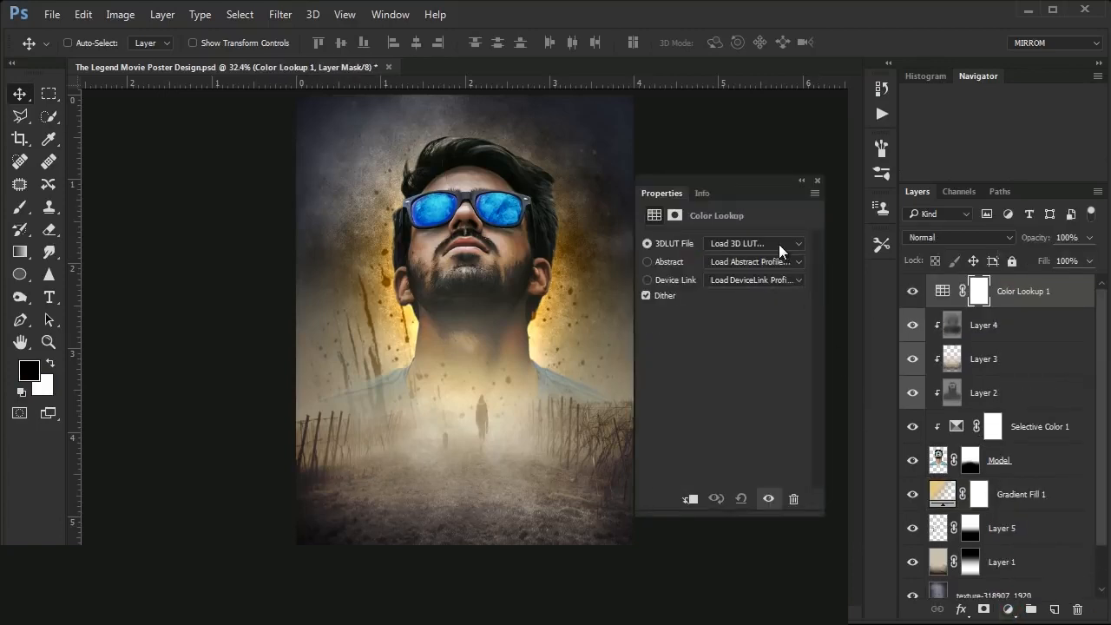
{"action": "left_click", "coordinate": [779, 244]}
{"action": "left_click", "coordinate": [762, 295]}
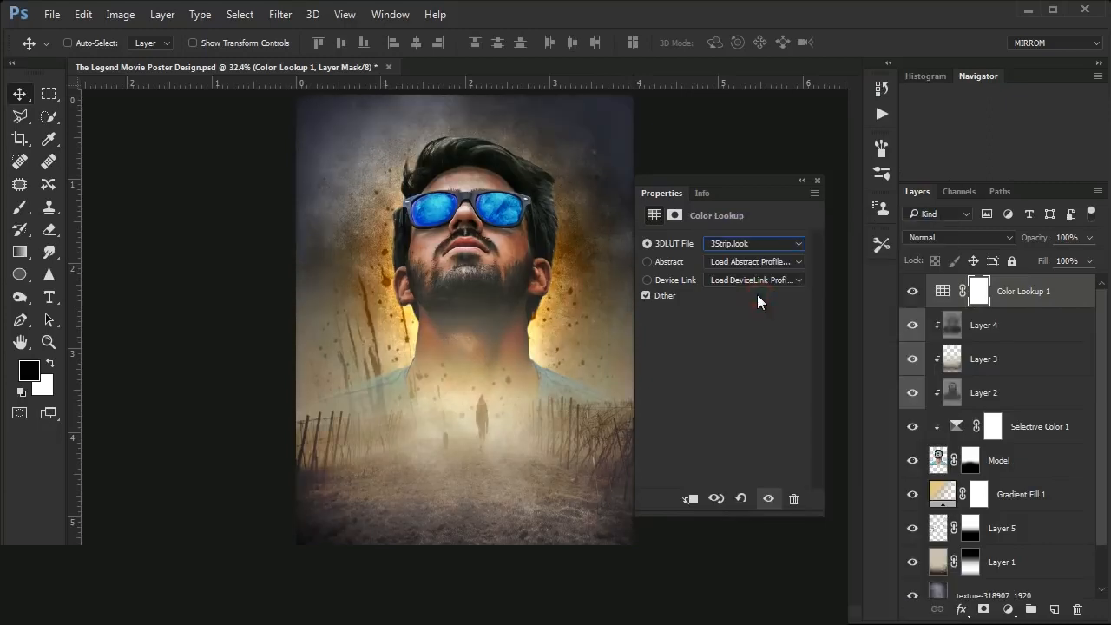
{"action": "left_click", "coordinate": [817, 181]}
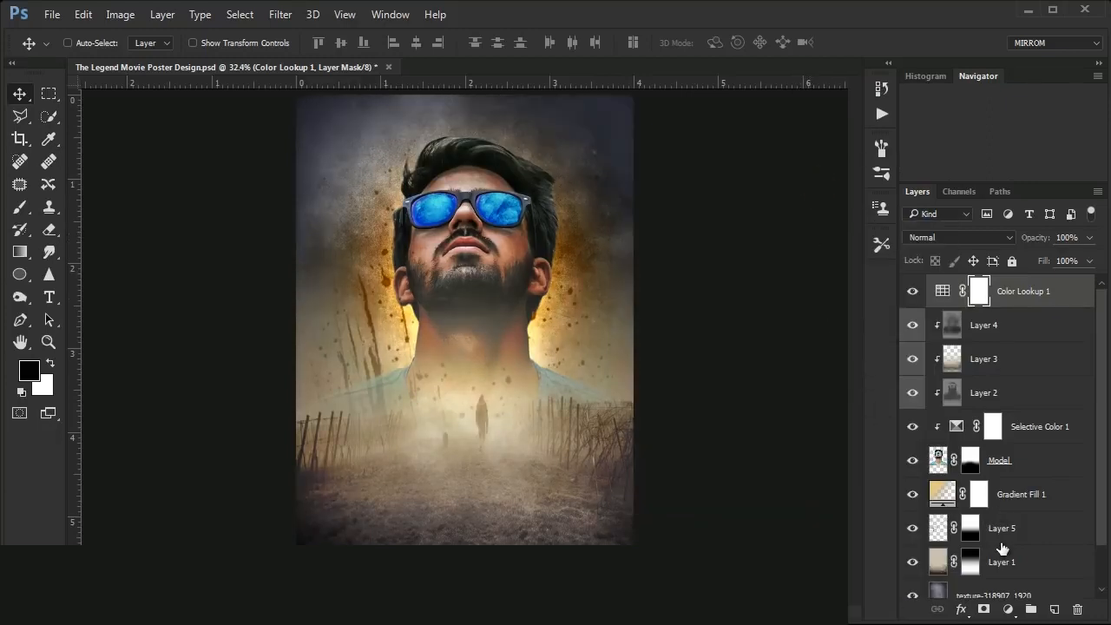
- Identify the splatter on Layer 5 by toggling its visibility, and transform it down from its upper edge to about 89% height
{"action": "scroll", "coordinate": [1002, 548], "scroll_direction": "down", "scroll_amount": 1}
{"action": "left_click", "coordinate": [914, 495]}
{"action": "left_click", "coordinate": [914, 495]}
{"action": "left_click", "coordinate": [938, 499]}
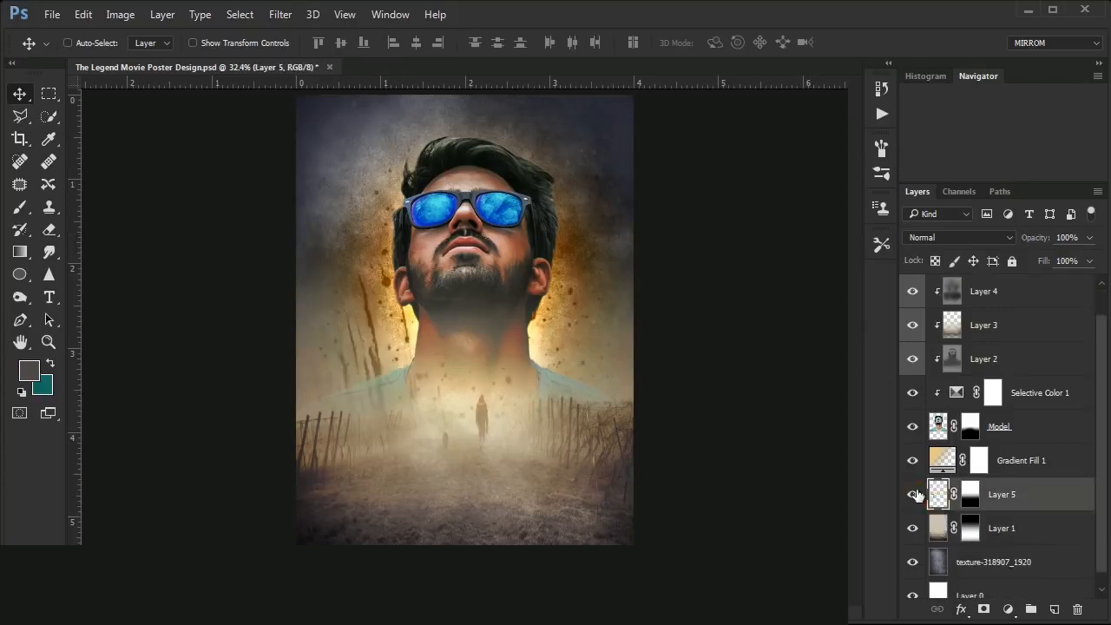
{"action": "key", "text": "ctrl+t"}
{"action": "left_click_drag", "start_coordinate": [461, 132], "coordinate": [463, 168]}
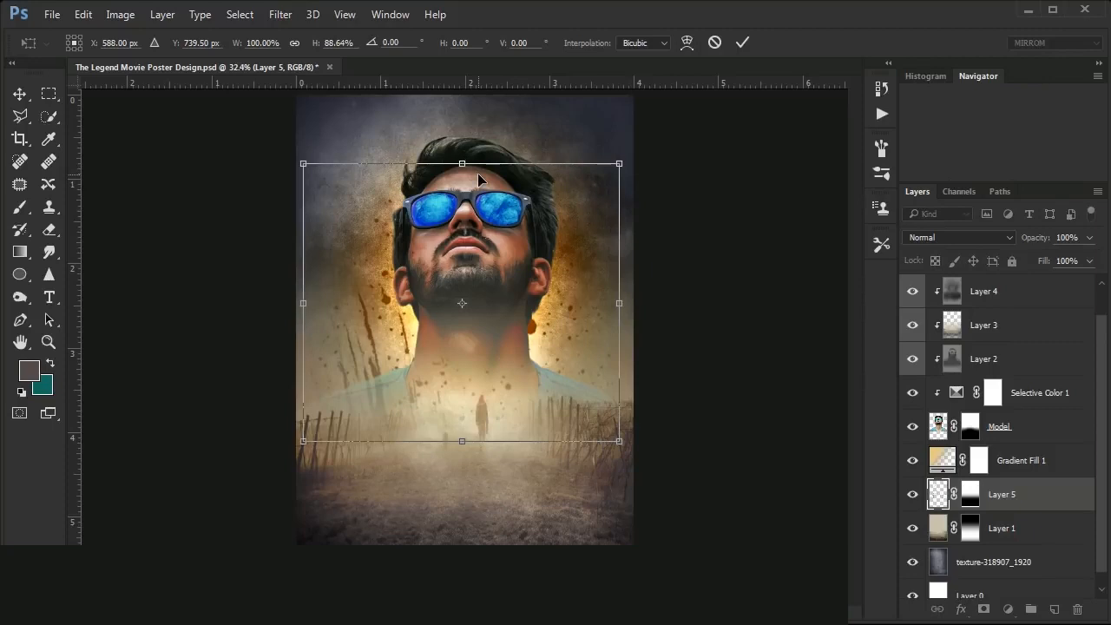
{"action": "key", "text": "Return"}
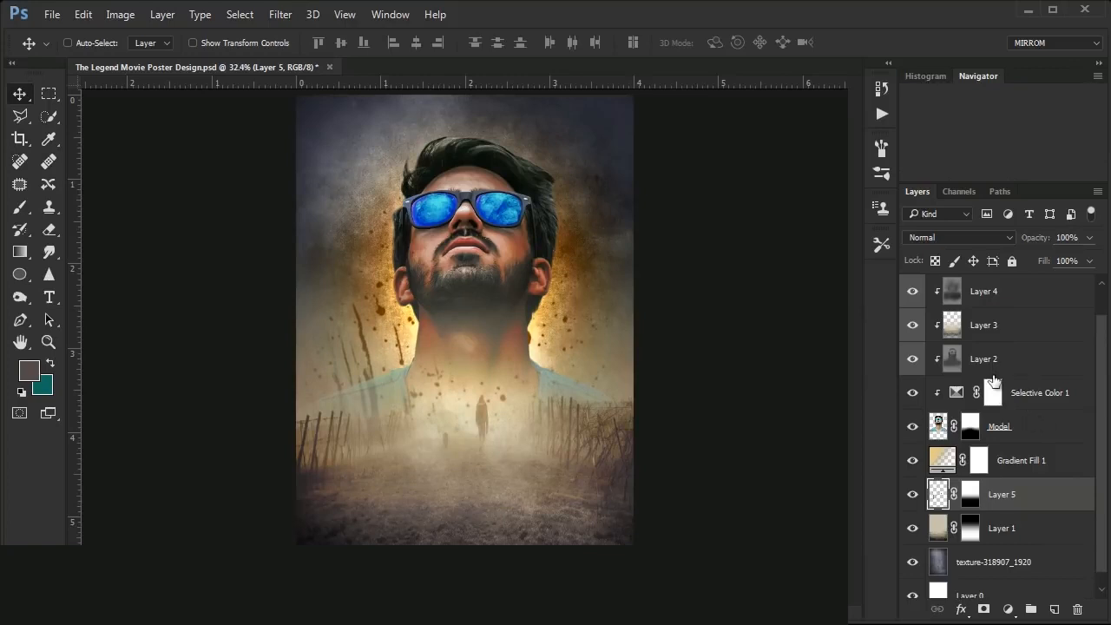
- Stamp all visible layers into a new layer above Color Lookup 1 and apply the Sharpen More filter to it
{"action": "scroll", "coordinate": [994, 380], "scroll_direction": "up", "scroll_amount": 1}
{"action": "left_click", "coordinate": [1044, 291]}
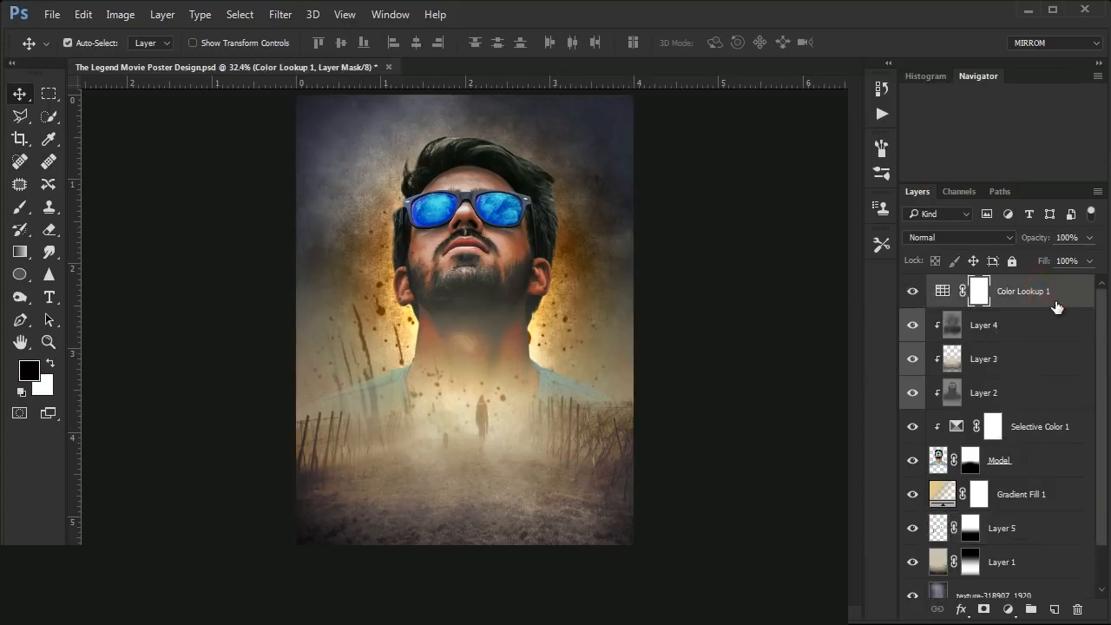
{"action": "key", "text": "ctrl+shift+alt+e"}
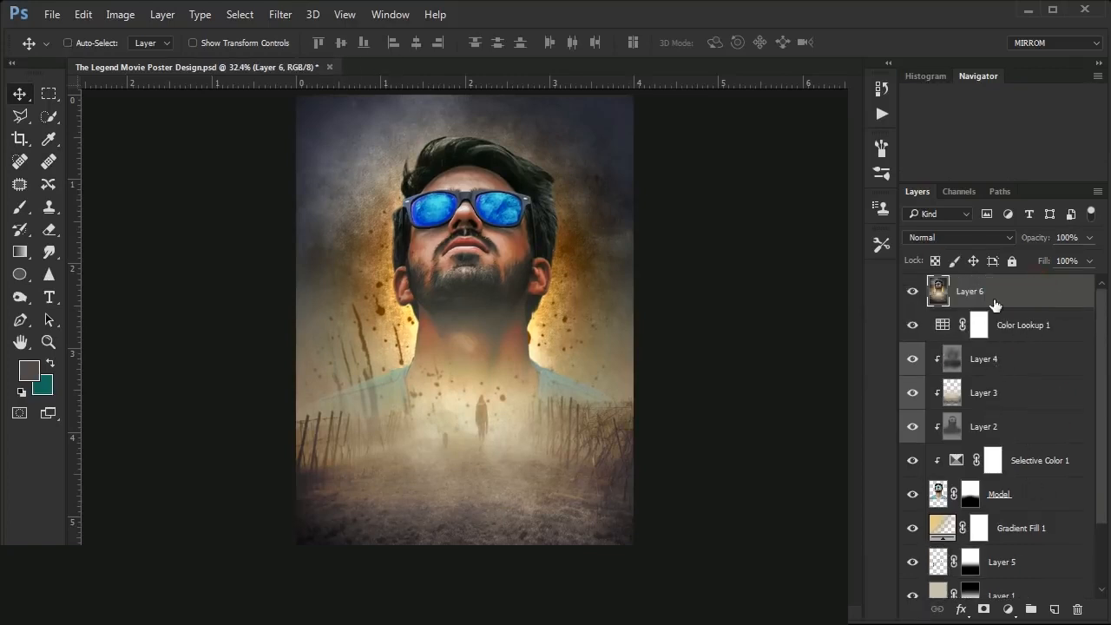
{"action": "left_click", "coordinate": [290, 20]}
{"action": "mouse_move", "coordinate": [317, 305]}
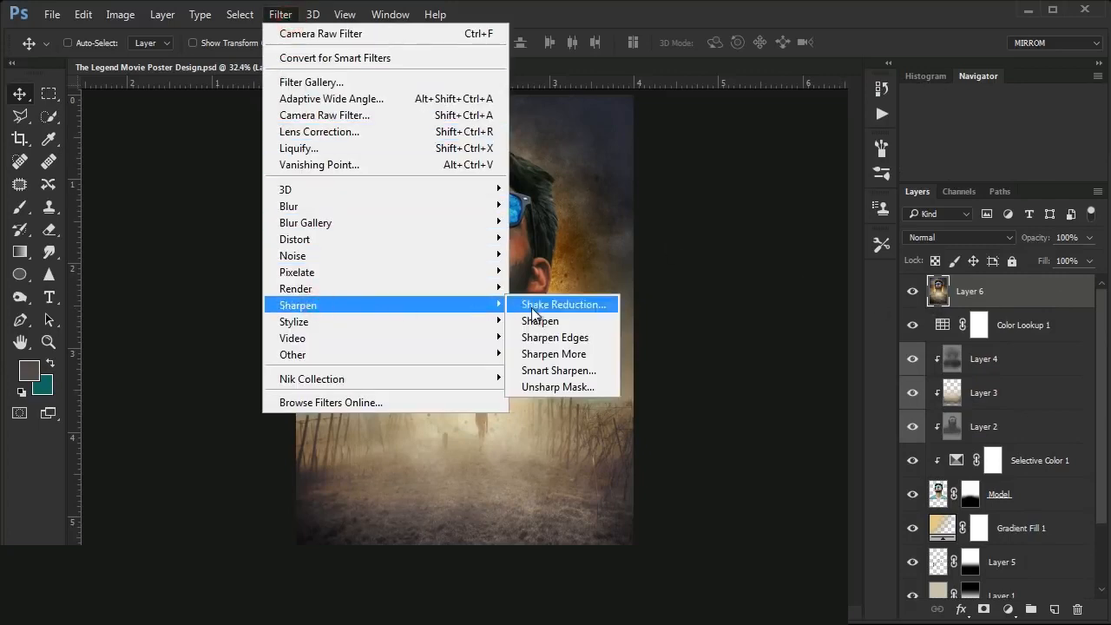
{"action": "left_click", "coordinate": [556, 354]}
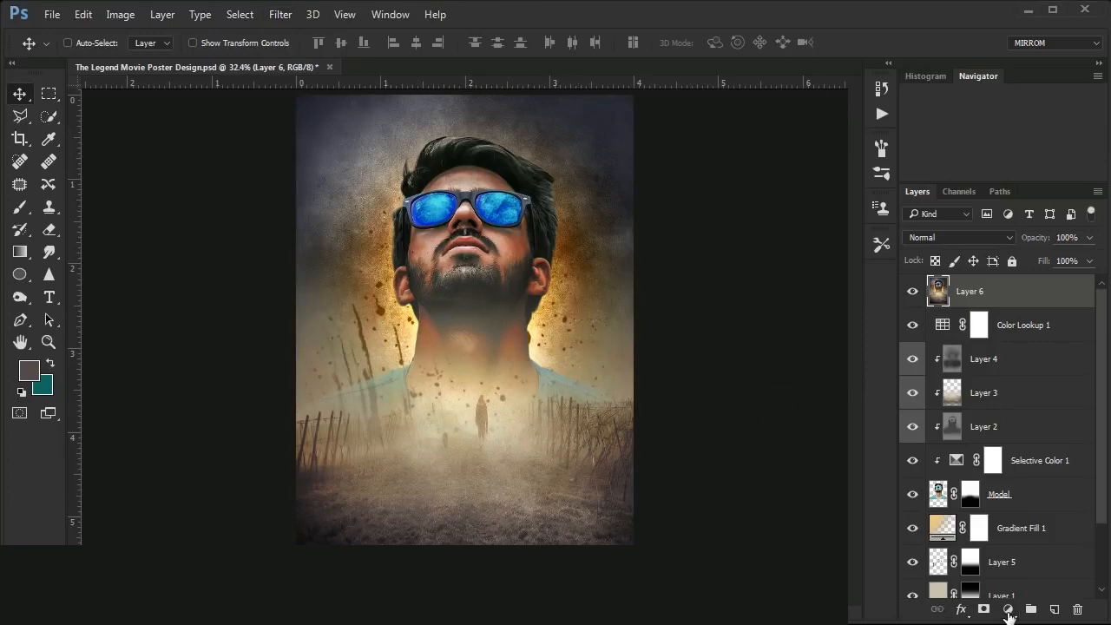
- Add a Brightness/Contrast adjustment layer above Layer 6 with brightness 28 and contrast 8
{"action": "left_click", "coordinate": [1008, 611]}
{"action": "left_click", "coordinate": [920, 228]}
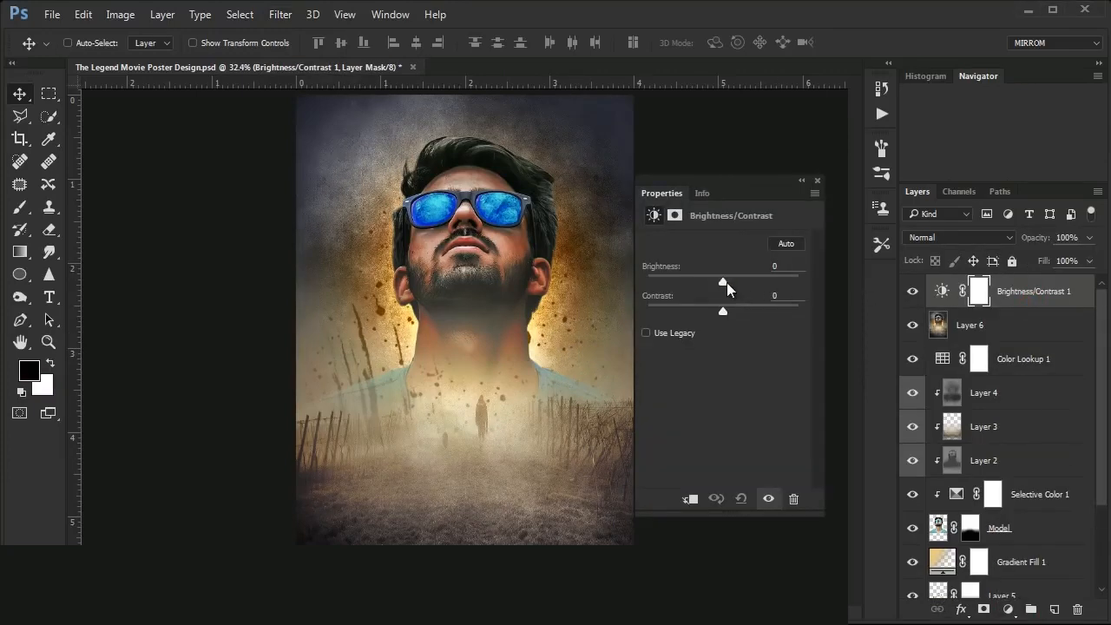
{"action": "left_click_drag", "start_coordinate": [726, 282], "coordinate": [738, 289]}
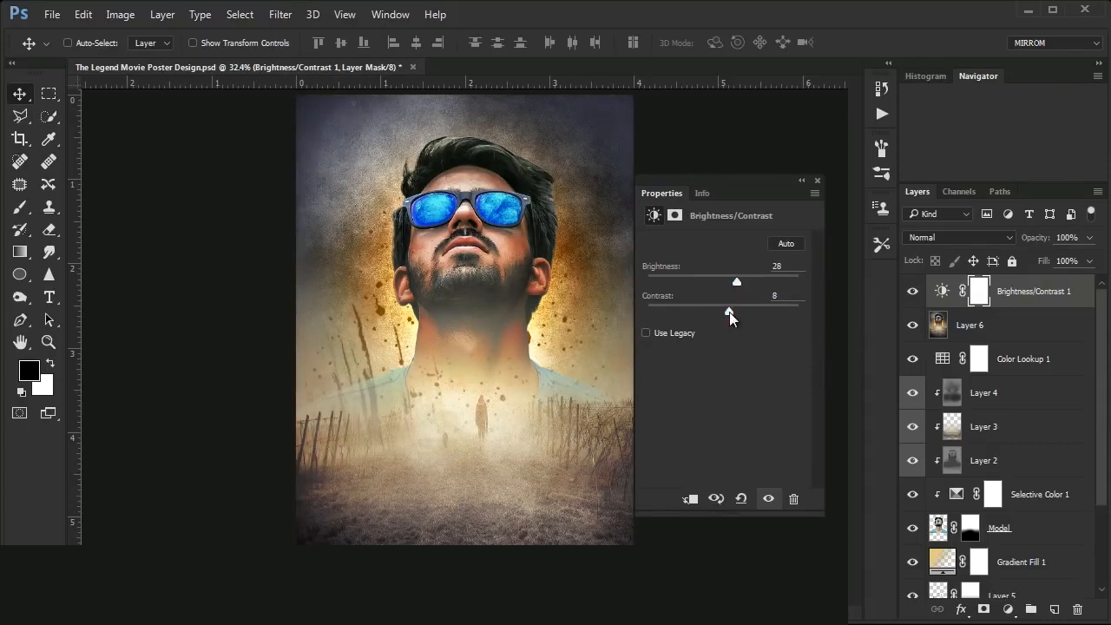
{"action": "left_click", "coordinate": [817, 181]}
- Show the guides and add the white title text "THE LEGEND" in Bebas Neue Regular at 33.57 pt on the vertical centre guide
{"action": "key", "text": "ctrl+plus"}
{"action": "key", "text": "ctrl+plus"}
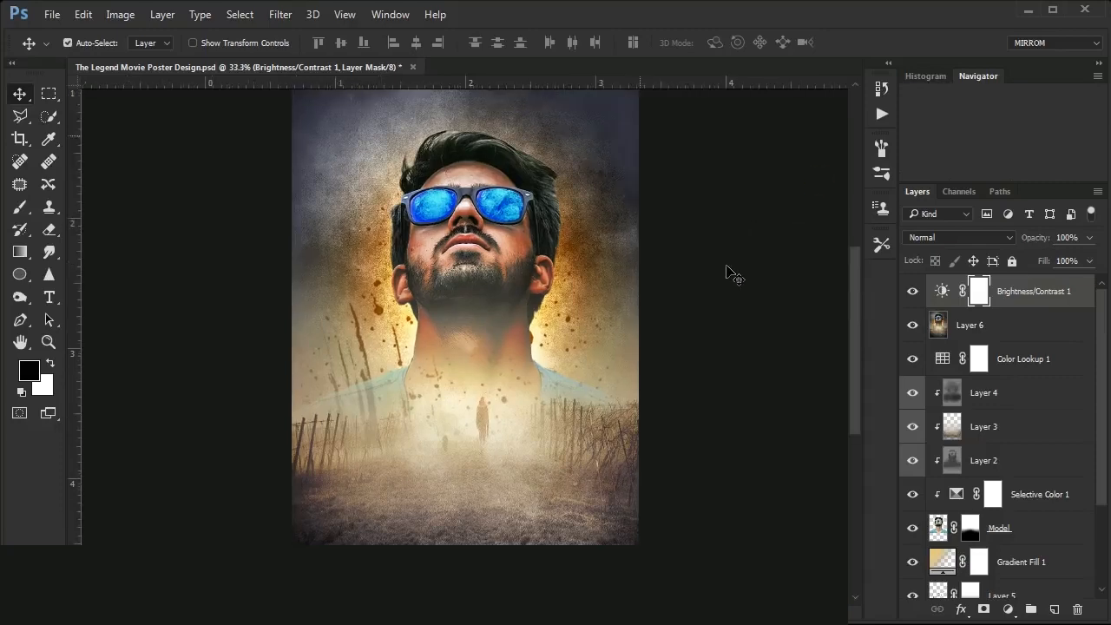
{"action": "key", "text": "ctrl+semicolon"}
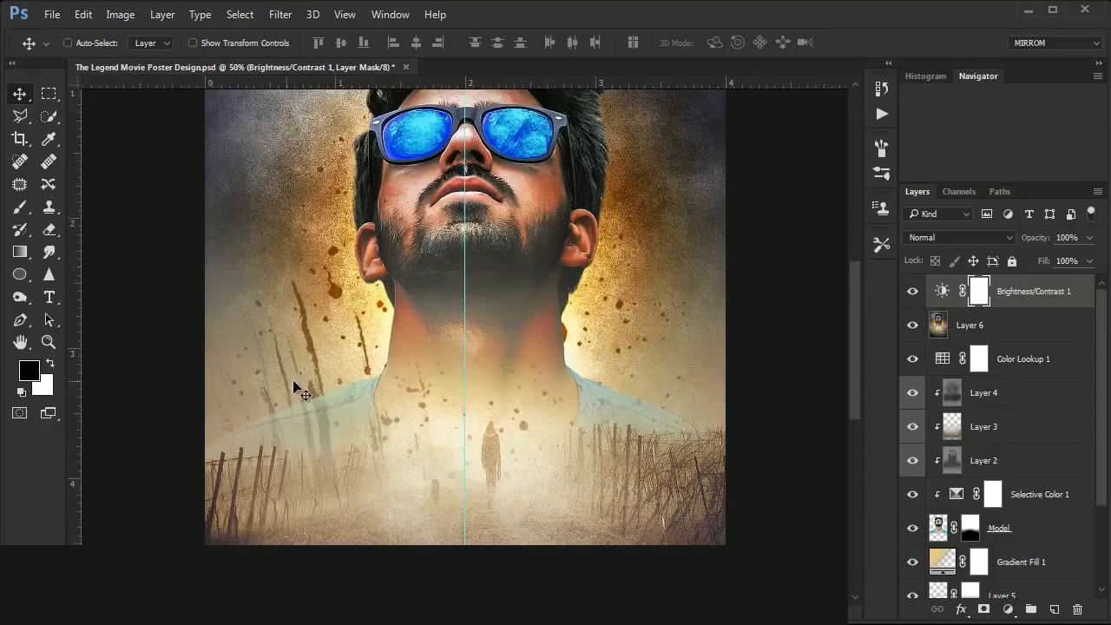
{"action": "left_click", "coordinate": [52, 297]}
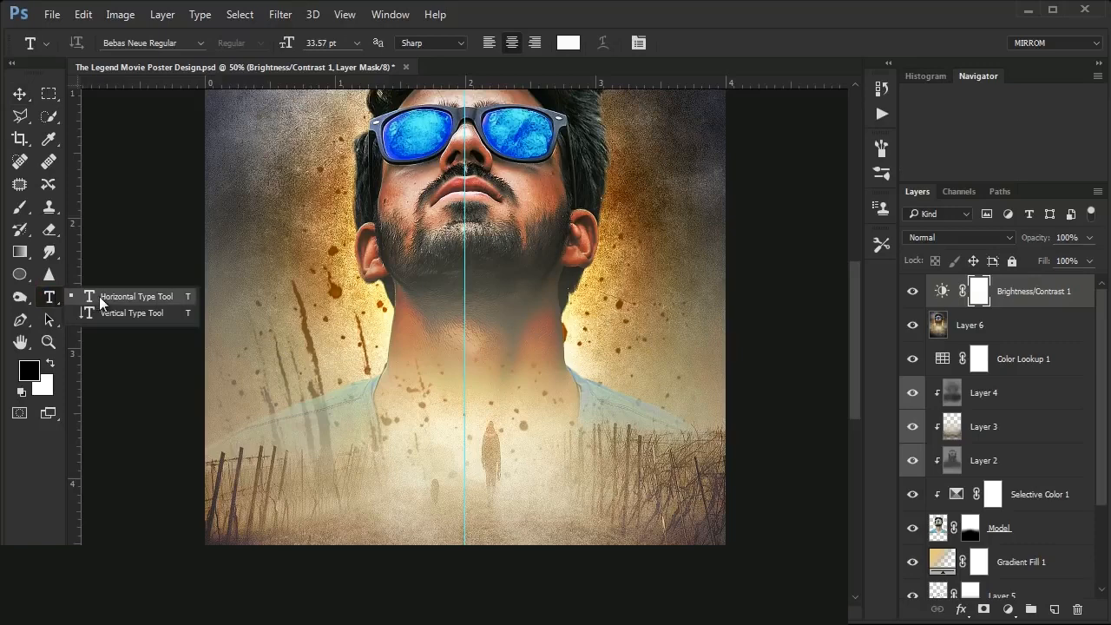
{"action": "left_click", "coordinate": [97, 297]}
{"action": "left_click", "coordinate": [639, 43]}
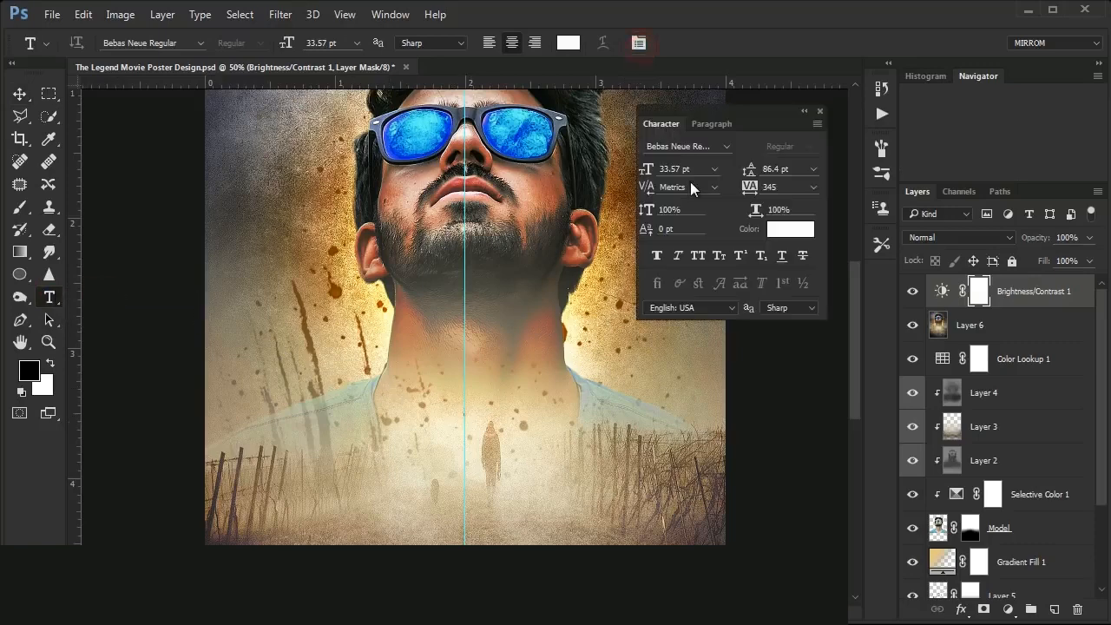
{"action": "left_click", "coordinate": [465, 444]}
{"action": "type", "text": "THE LEGEND"}
{"action": "left_click", "coordinate": [702, 44]}
- Move the THE LEGEND title up across the man's shoulders, centre it horizontally on the poster and nudge it slightly higher
{"action": "key", "text": "v"}
{"action": "left_click_drag", "start_coordinate": [565, 442], "coordinate": [564, 398]}
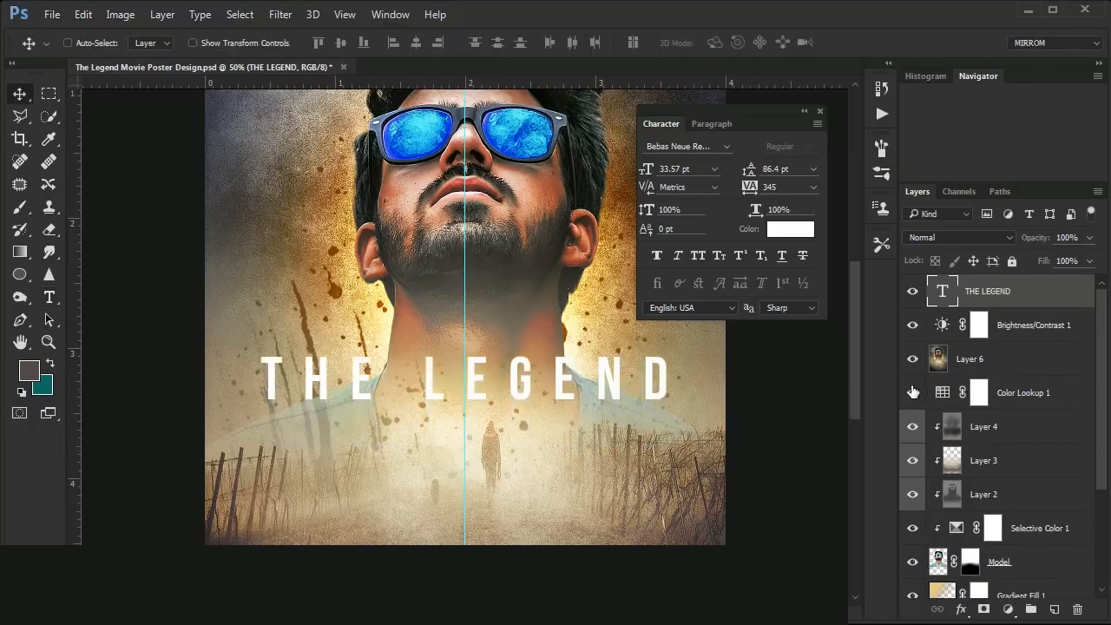
{"action": "left_click", "coordinate": [984, 371]}
{"action": "left_click", "coordinate": [942, 295]}
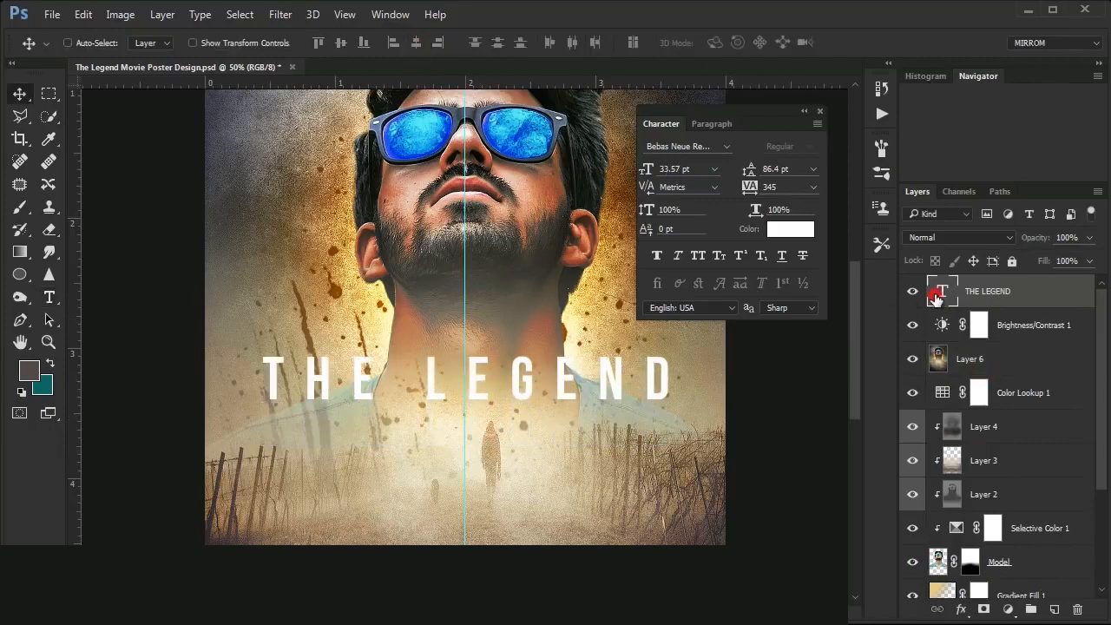
{"action": "key", "text": "Up"}
{"action": "key", "text": "Up"}
{"action": "key", "text": "Up"}
{"action": "key", "text": "Up"}
{"action": "key", "text": "Up"}
{"action": "key", "text": "Up"}
{"action": "key", "text": "Up"}
{"action": "key", "text": "Up"}
{"action": "key", "text": "Up"}
{"action": "key", "text": "Up"}
{"action": "key", "text": "Up"}
{"action": "key", "text": "Up"}
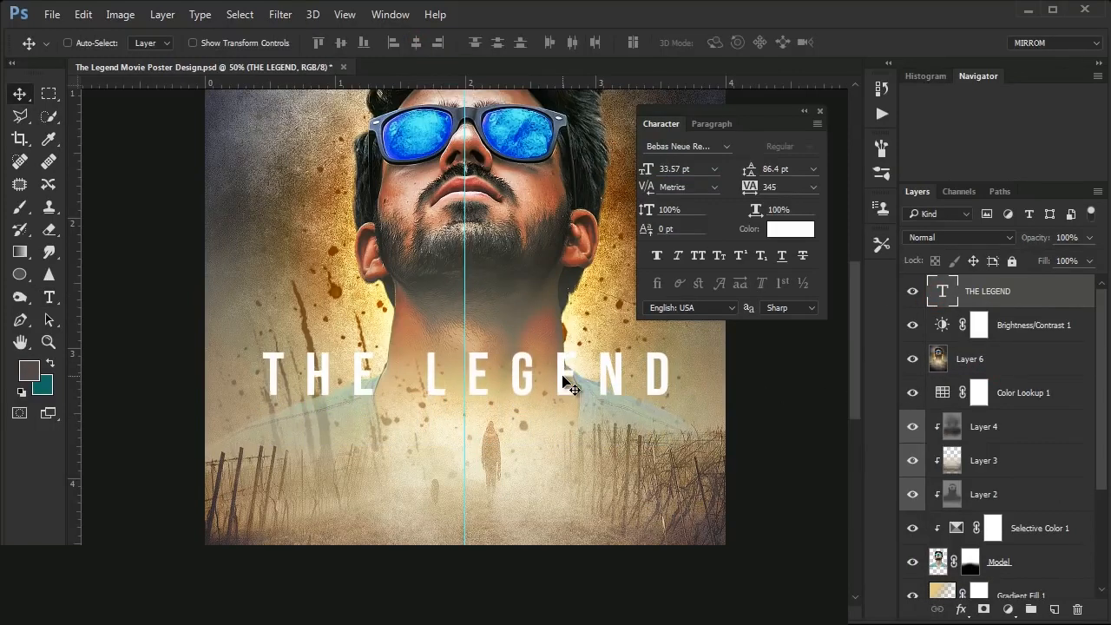
- Add a linear Gradient Overlay at 90° to the THE LEGEND layer, running from #0d0d0d to #3a3a3a
{"action": "scroll", "coordinate": [569, 384], "scroll_direction": "right", "scroll_amount": 3}
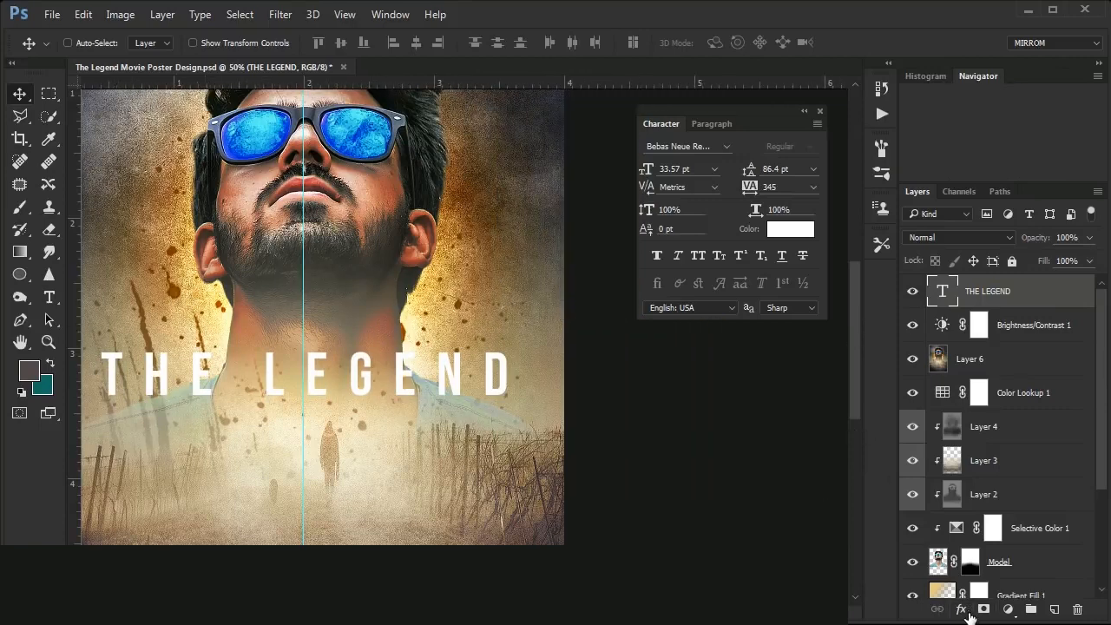
{"action": "left_click", "coordinate": [961, 609]}
{"action": "left_click", "coordinate": [998, 543]}
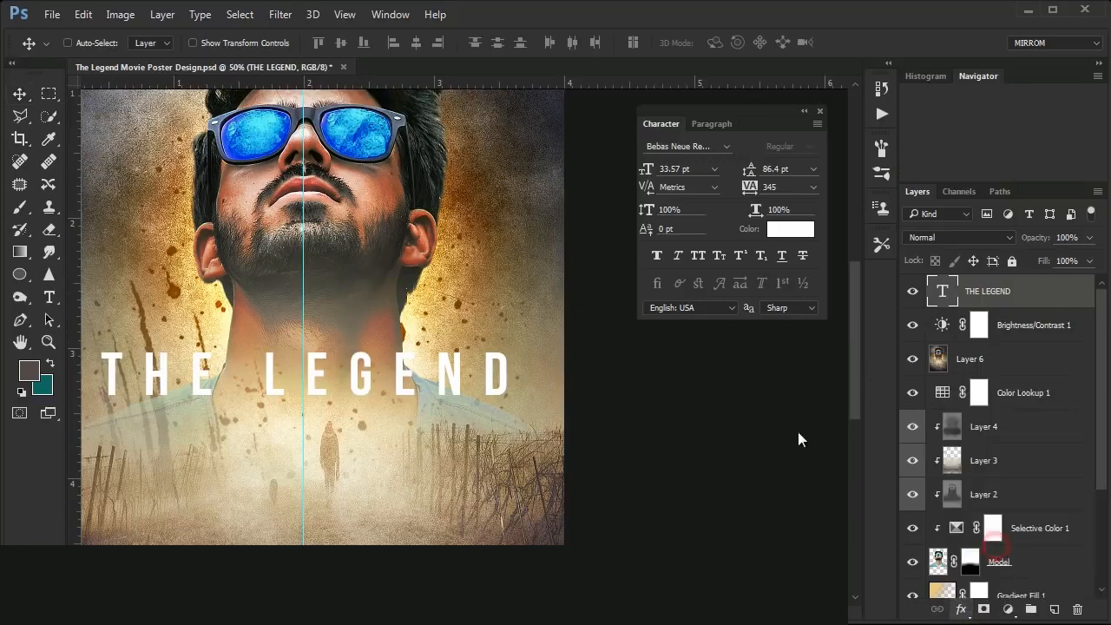
{"action": "left_click", "coordinate": [510, 346]}
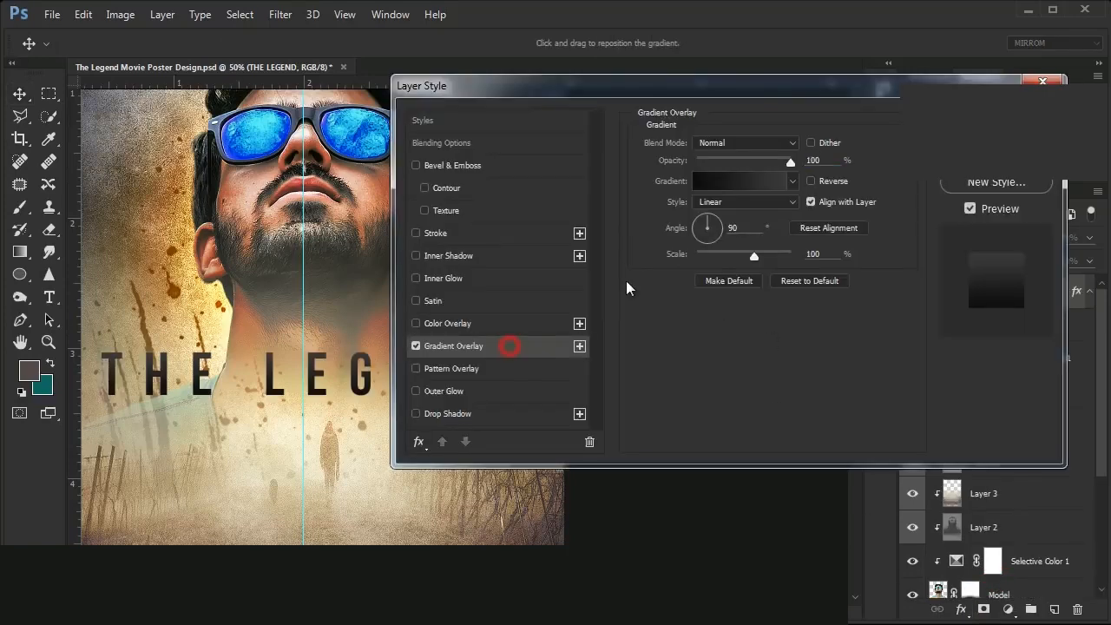
{"action": "left_click", "coordinate": [764, 183]}
{"action": "left_click", "coordinate": [648, 415]}
{"action": "left_click", "coordinate": [720, 477]}
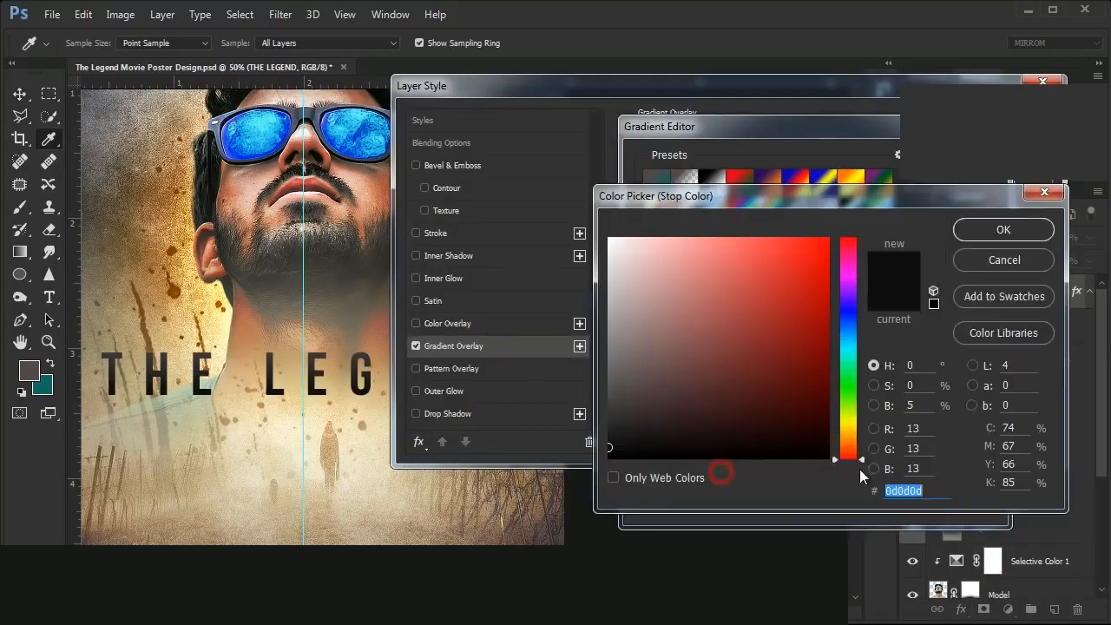
{"action": "left_click", "coordinate": [1000, 231]}
{"action": "left_click", "coordinate": [980, 417]}
{"action": "left_click", "coordinate": [728, 483]}
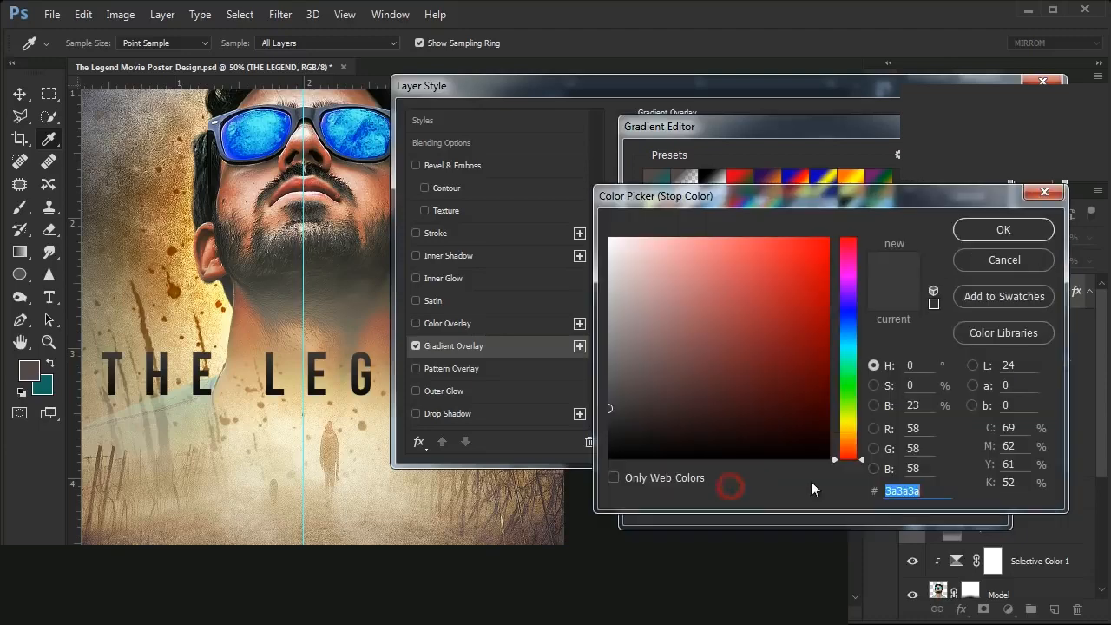
{"action": "left_click", "coordinate": [980, 233]}
{"action": "left_click", "coordinate": [972, 173]}
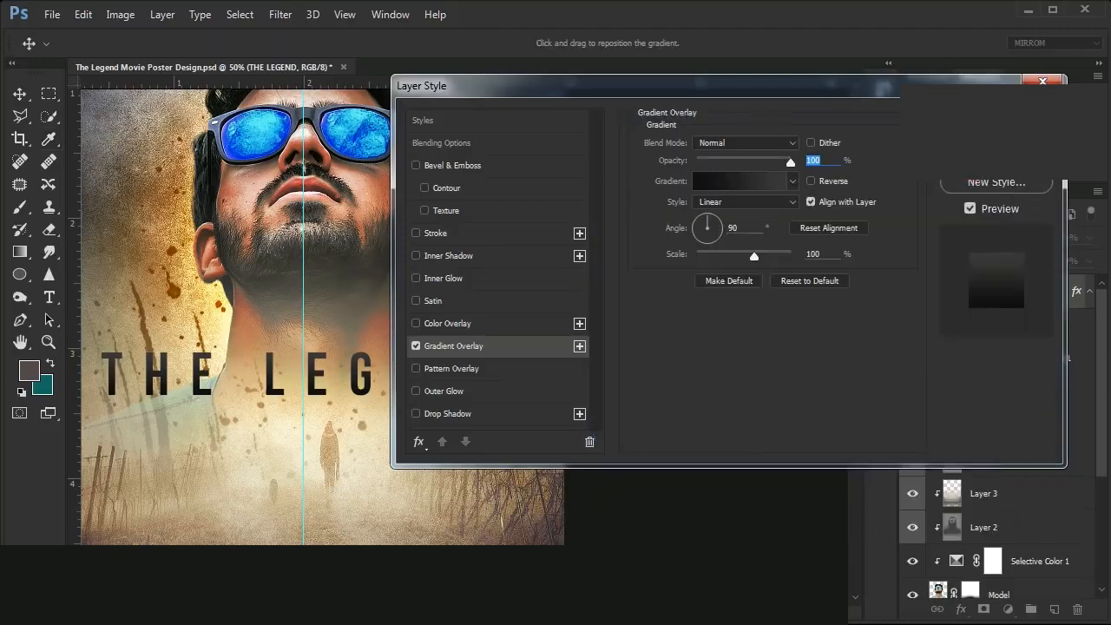
- Add a Multiply drop shadow to the title with 56% opacity, global light off, 8 px size and a slightly larger distance
{"action": "left_click", "coordinate": [503, 416]}
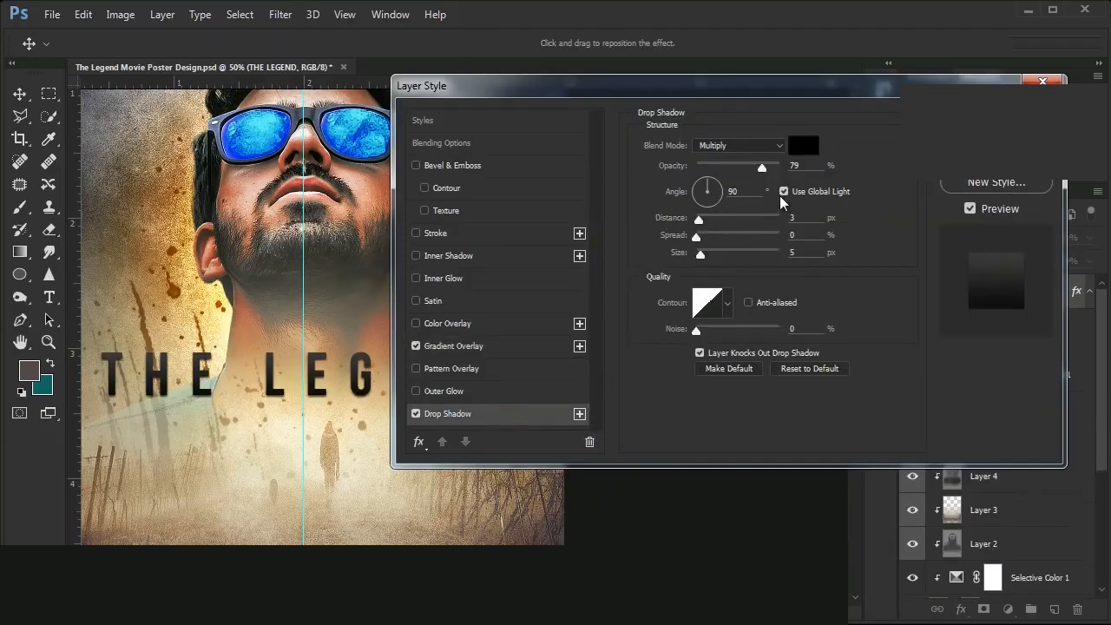
{"action": "left_click_drag", "start_coordinate": [762, 167], "coordinate": [749, 166]}
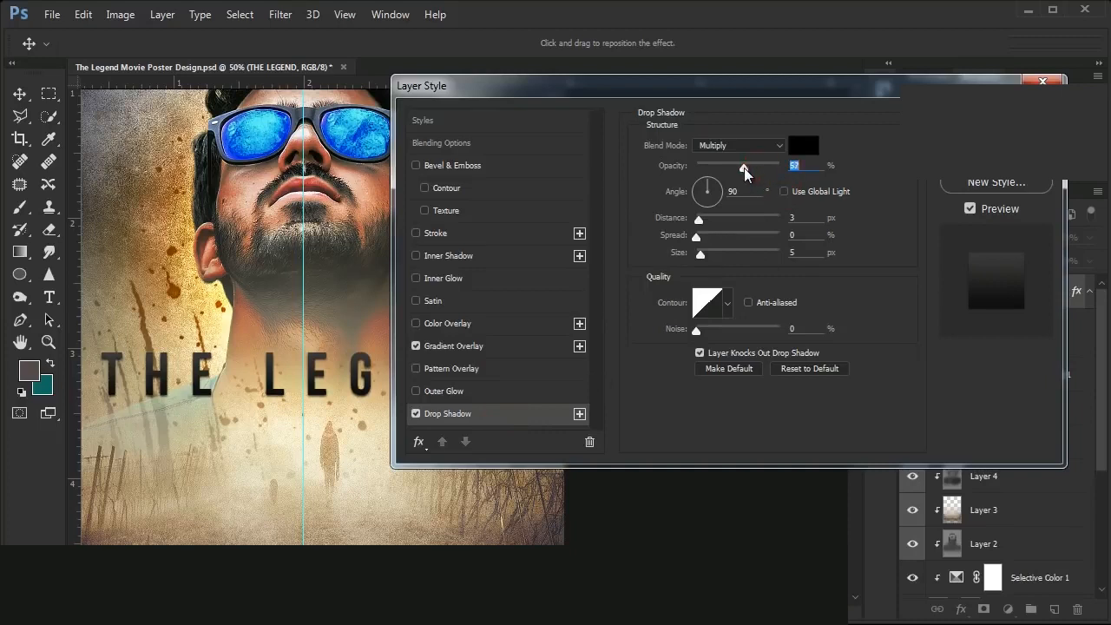
{"action": "left_click", "coordinate": [803, 248]}
{"action": "key", "text": "Up"}
{"action": "key", "text": "Up"}
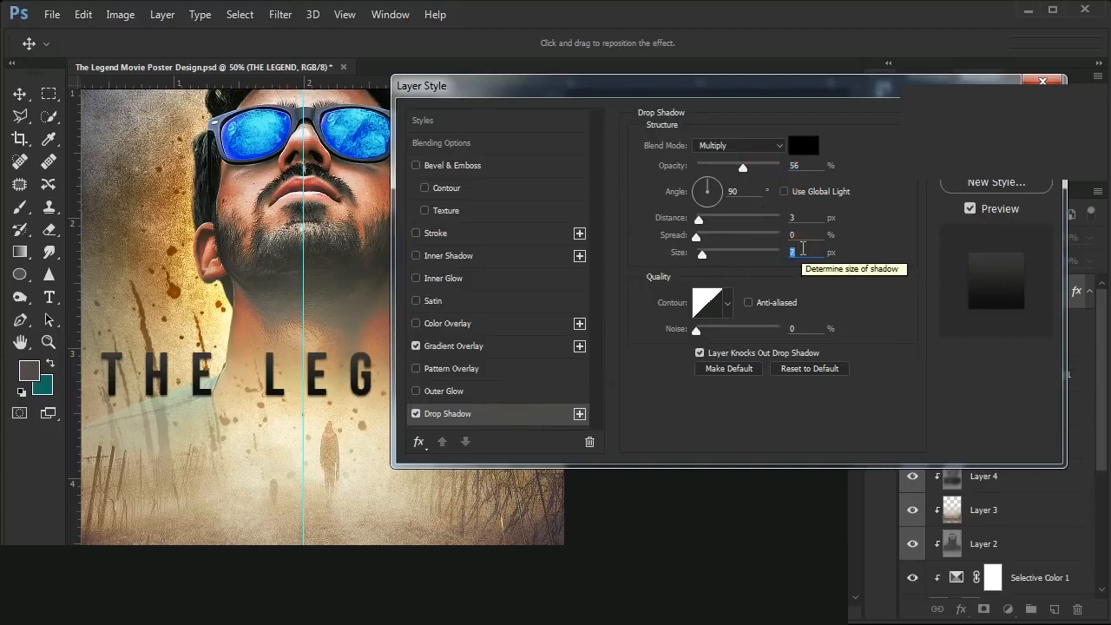
{"action": "key", "text": "Up"}
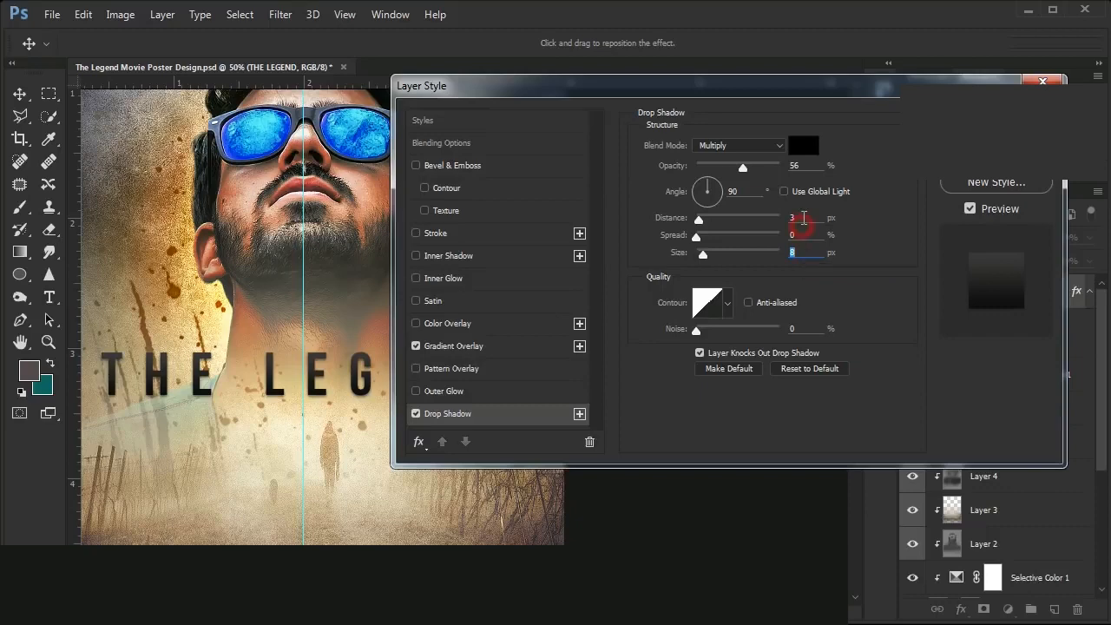
{"action": "left_click", "coordinate": [803, 218]}
{"action": "key", "text": "Up"}
{"action": "left_click", "coordinate": [995, 123]}
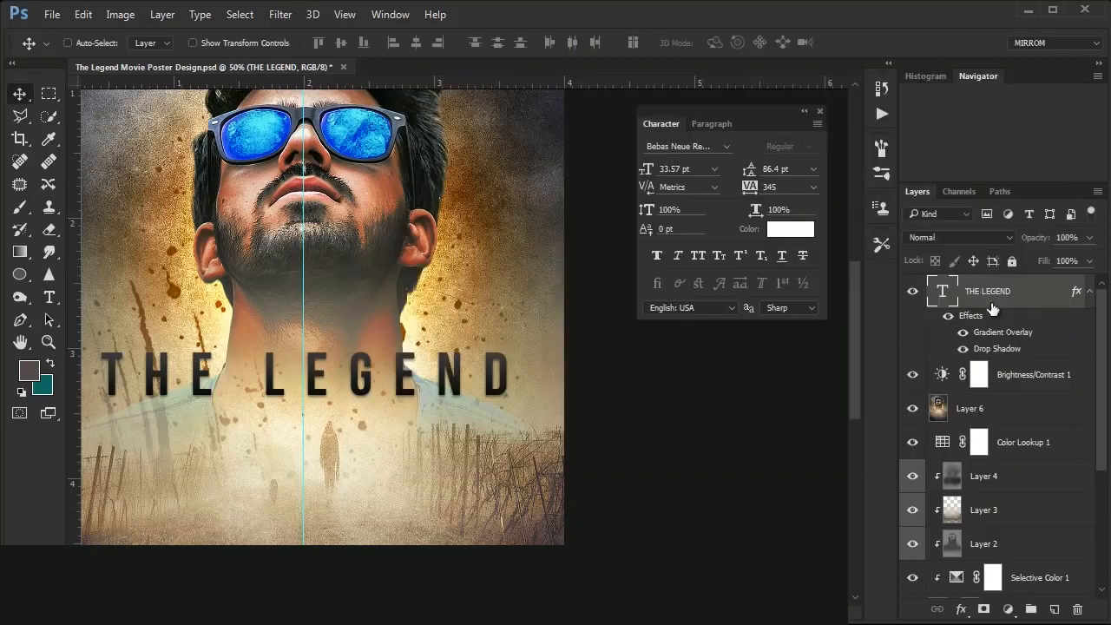
- Collapse the title's effects, select the Brightness/Contrast 1 layer and set the text style to Agency FB Regular at 14 pt
{"action": "left_click", "coordinate": [1090, 300]}
{"action": "scroll", "coordinate": [683, 471], "scroll_direction": "left", "scroll_amount": 4}
{"action": "scroll", "coordinate": [682, 472], "scroll_direction": "down", "scroll_amount": 7}
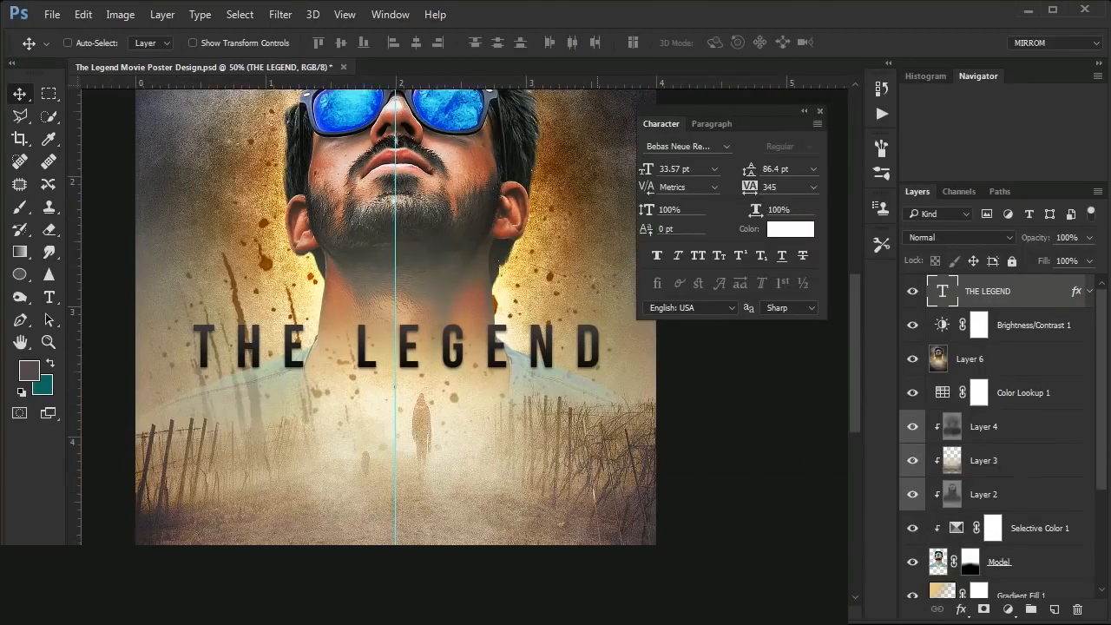
{"action": "left_click", "coordinate": [964, 334]}
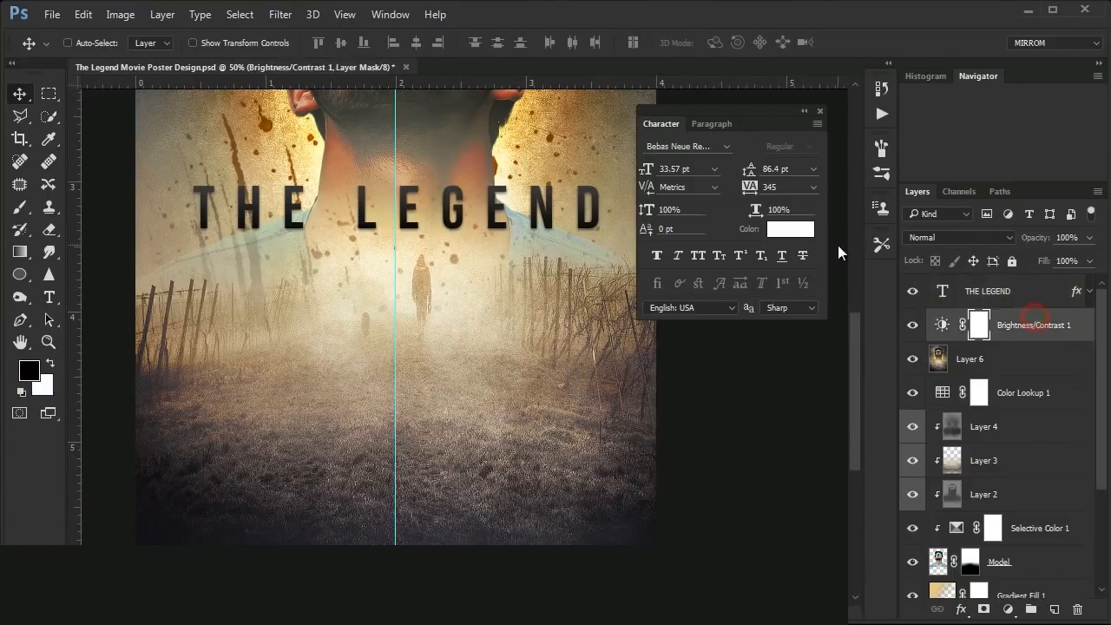
{"action": "left_click", "coordinate": [726, 146]}
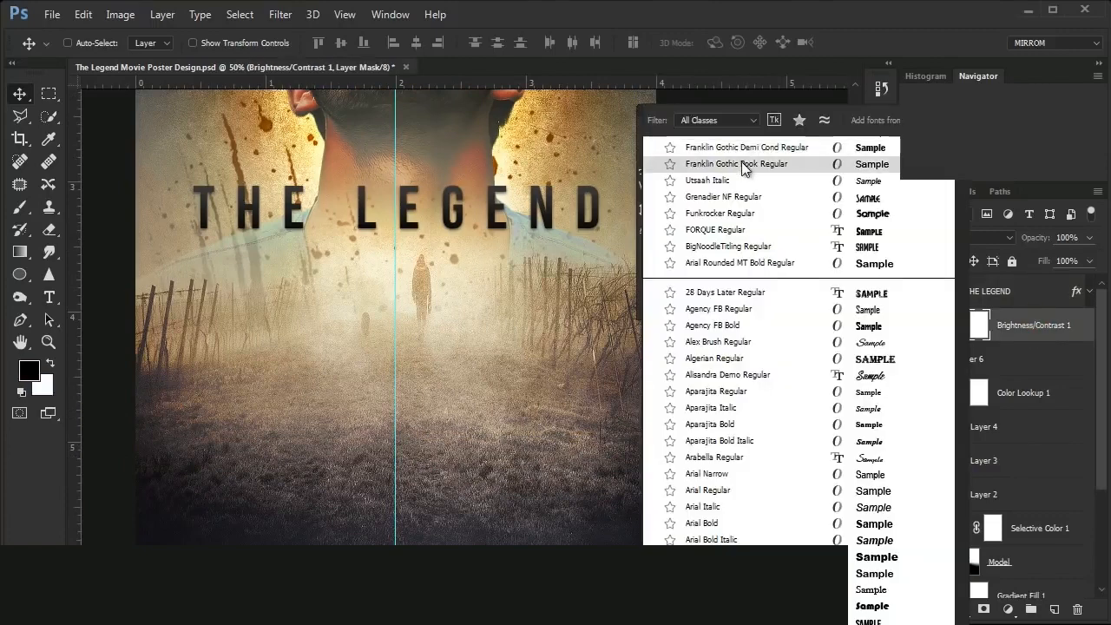
{"action": "left_click", "coordinate": [746, 319]}
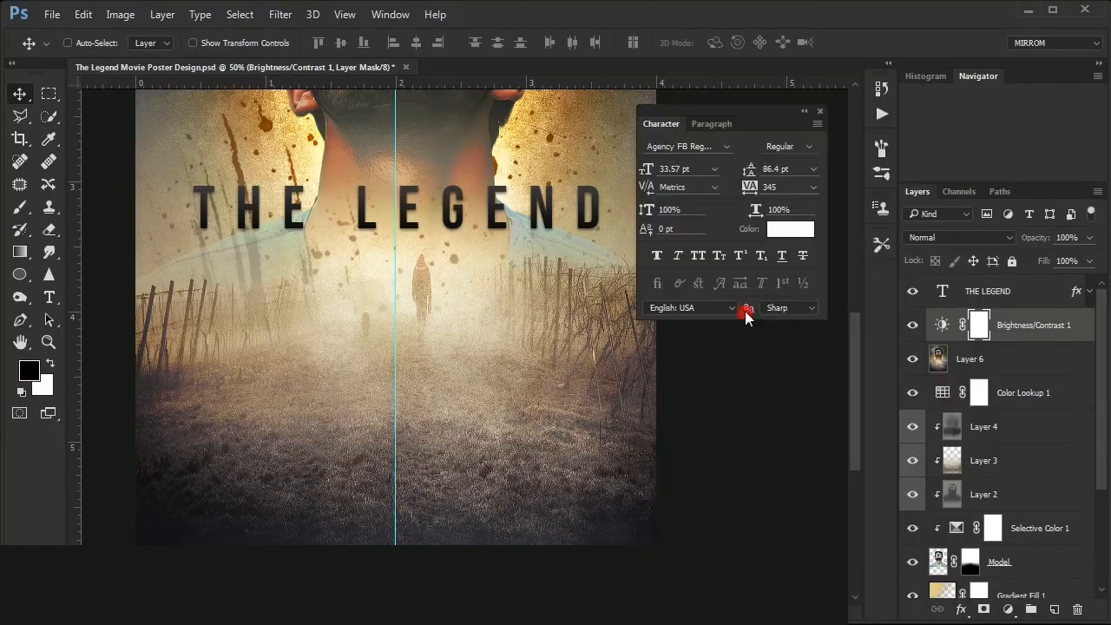
{"action": "left_click", "coordinate": [714, 168]}
{"action": "left_click", "coordinate": [709, 326]}
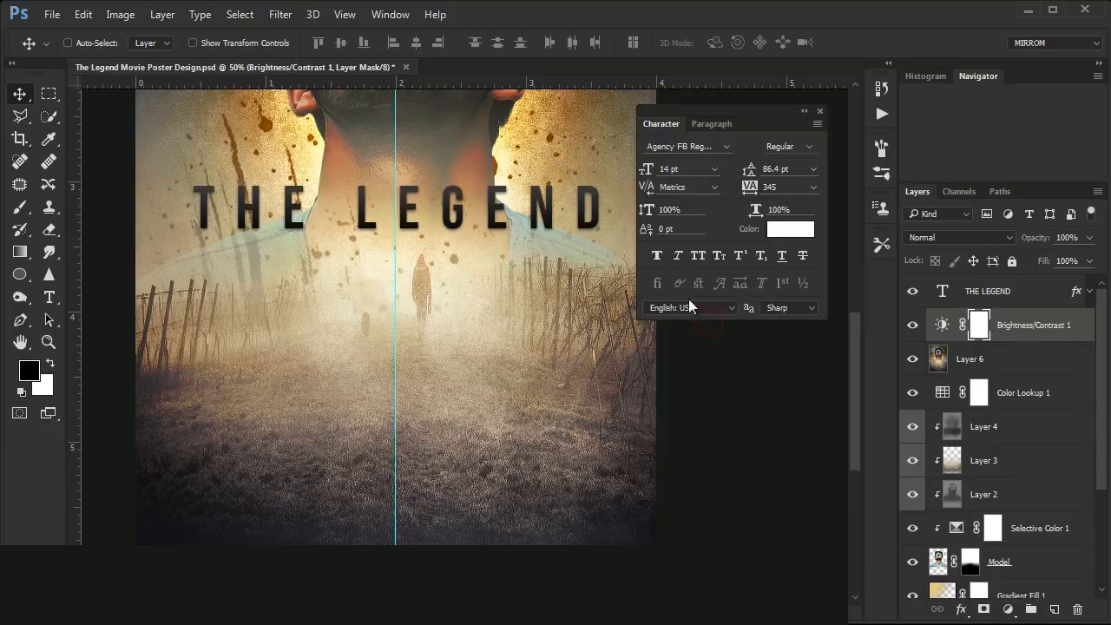
- Add a pale yellow "A FILM BY" line with the filmmaker's name, tracking 50 and leading 5.76 pt, low on the centre guide
{"action": "key", "text": "t"}
{"action": "left_click", "coordinate": [400, 430]}
{"action": "type", "text": "A"}
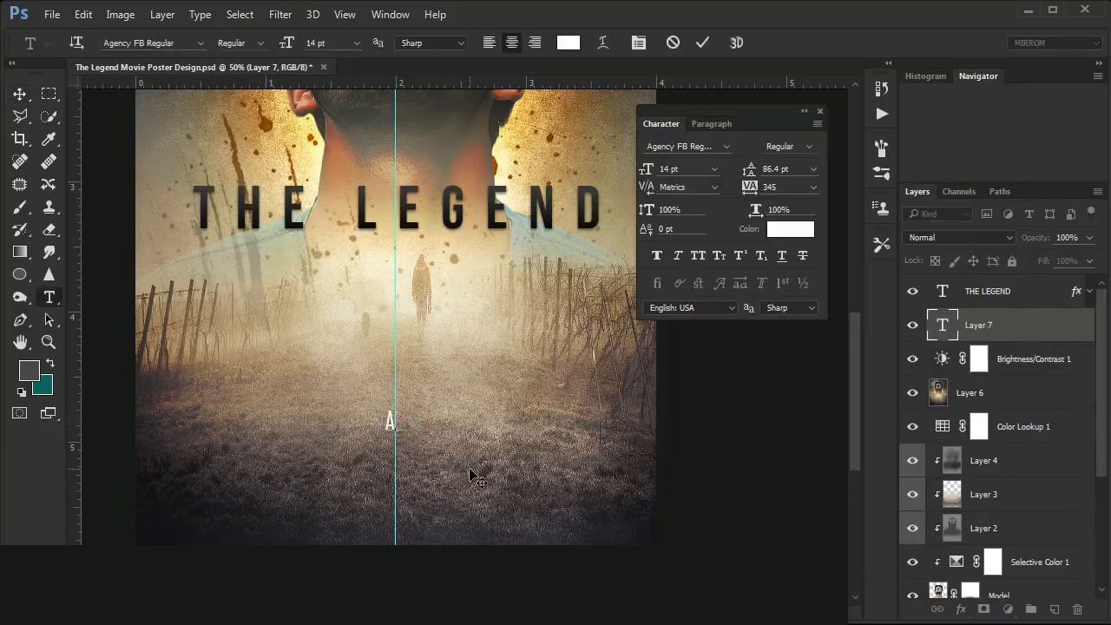
{"action": "type", "text": " FILM BY JHON DEE"}
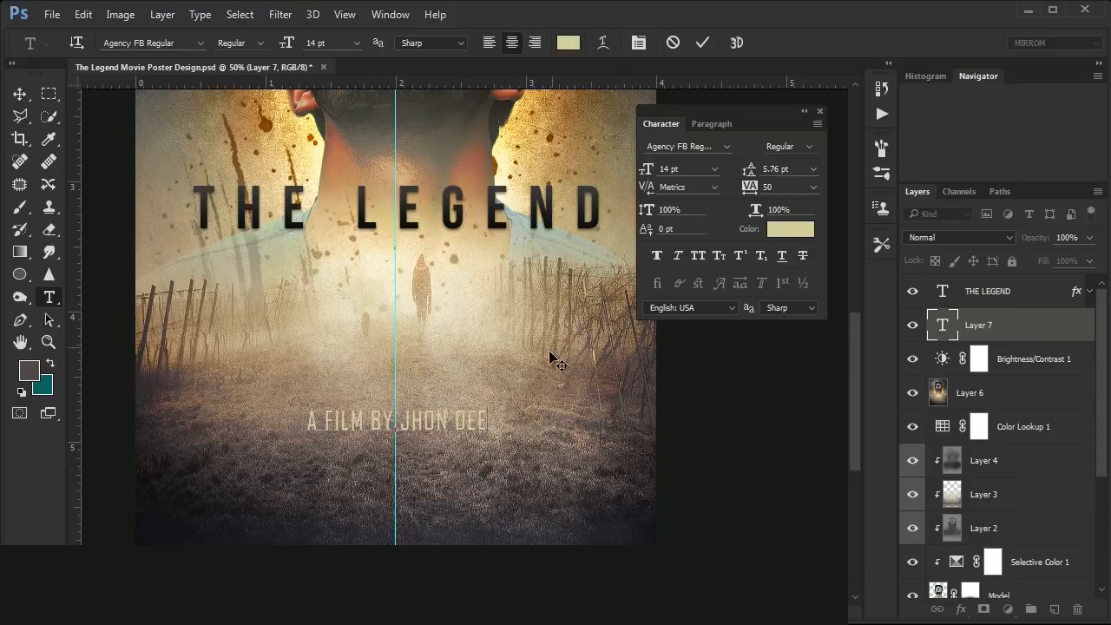
{"action": "left_click", "coordinate": [702, 41]}
{"action": "key", "text": "v"}
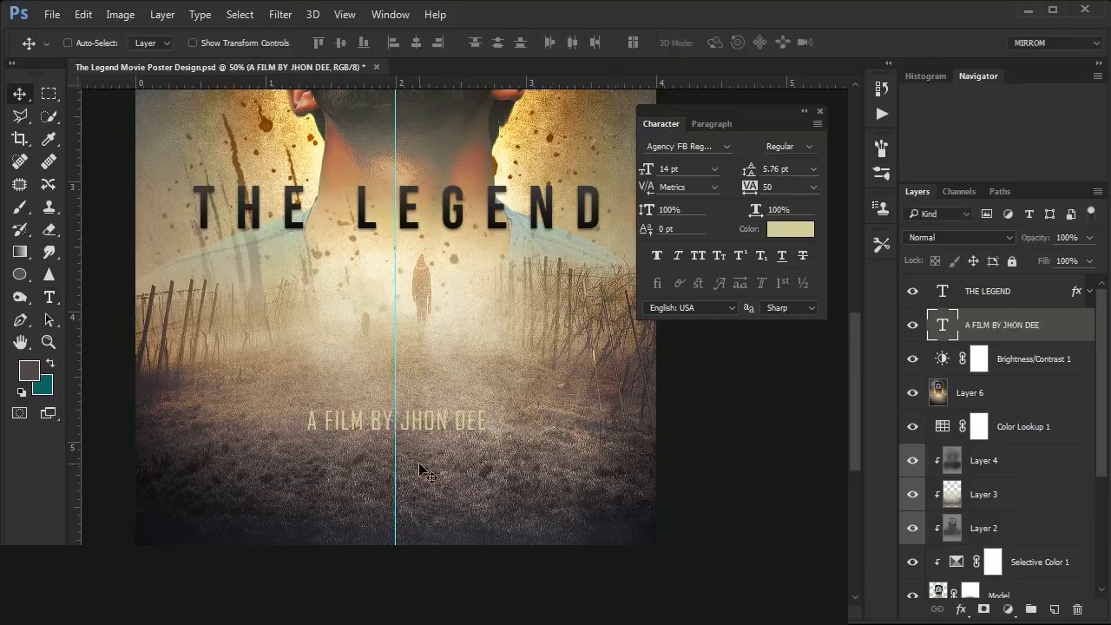
{"action": "left_click_drag", "start_coordinate": [423, 434], "coordinate": [426, 451]}
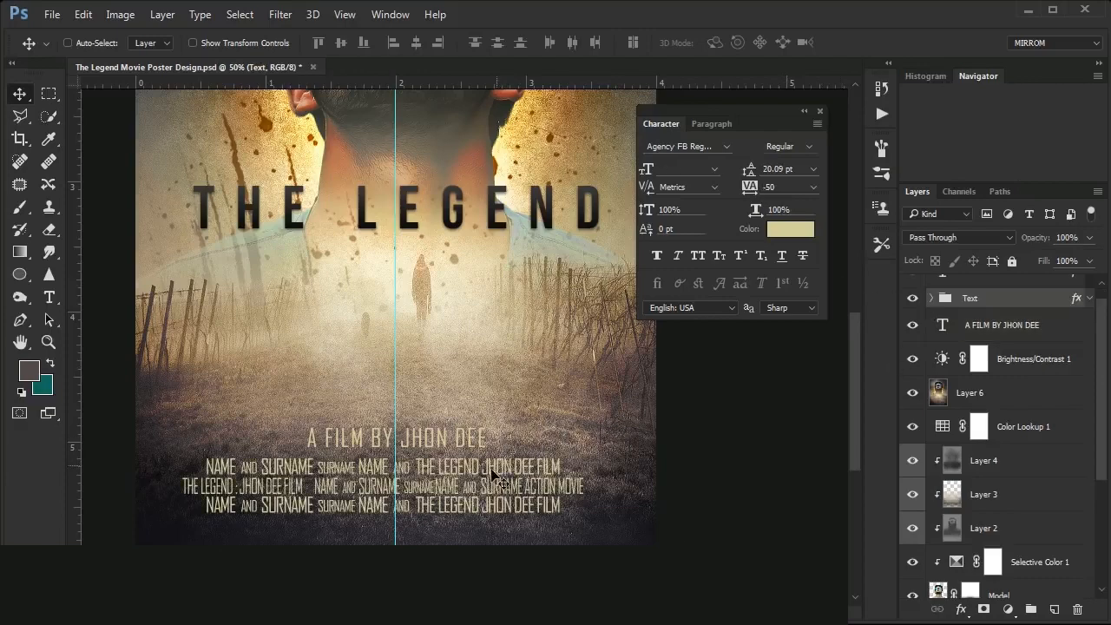
- Centre the Text group with the credits horizontally under the "A FILM BY" line and nudge it slightly lower
{"action": "left_click_drag", "start_coordinate": [495, 476], "coordinate": [509, 476]}
{"action": "left_click", "coordinate": [968, 395]}
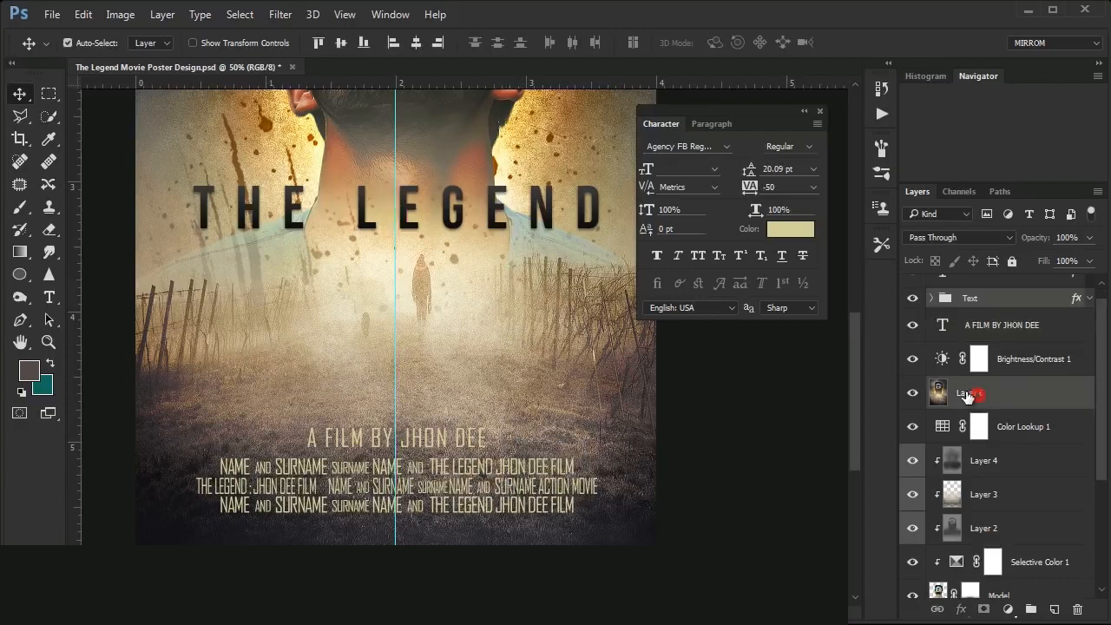
{"action": "left_click", "coordinate": [489, 477]}
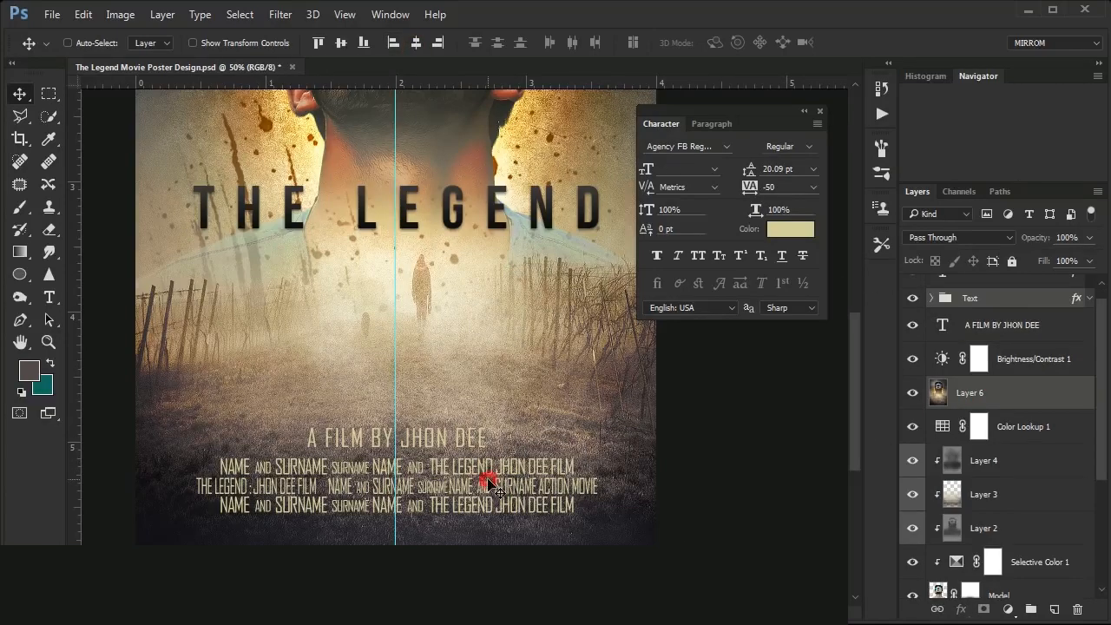
{"action": "left_click", "coordinate": [960, 303]}
{"action": "key", "text": "shift+Down"}
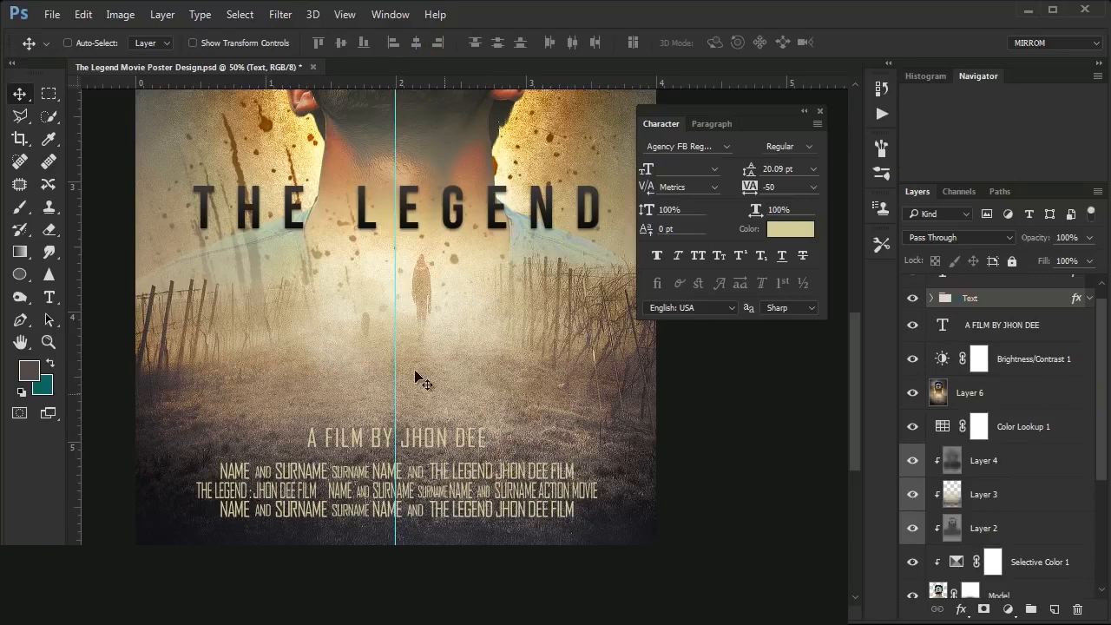
- Add vertical guides at both outer edges of the THE LEGEND title
{"action": "left_click_drag", "start_coordinate": [79, 206], "coordinate": [196, 223]}
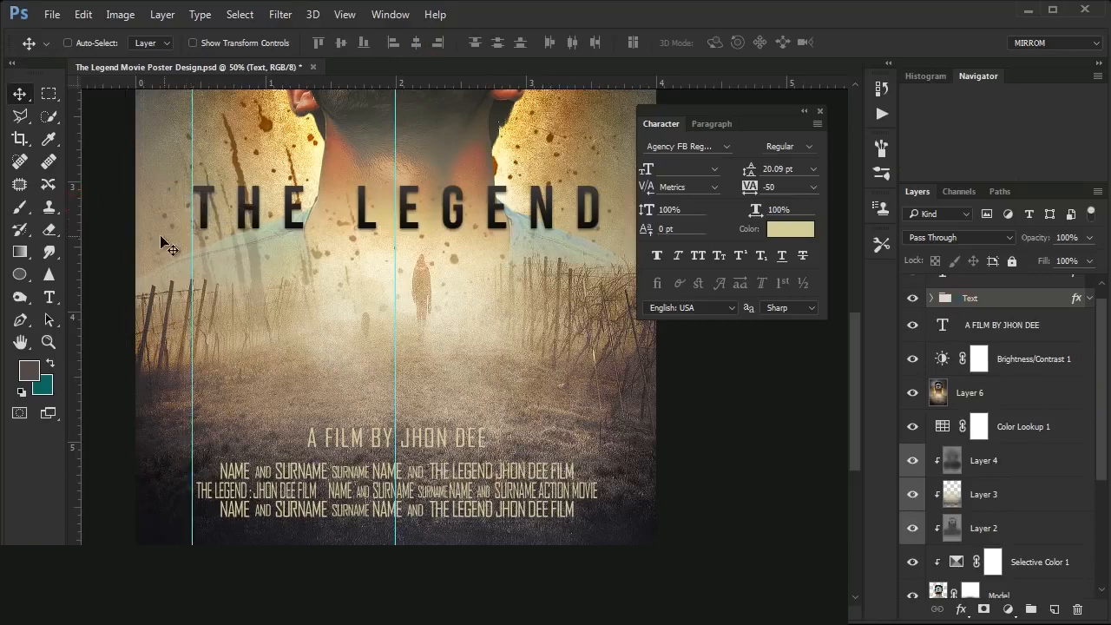
{"action": "left_click_drag", "start_coordinate": [77, 221], "coordinate": [599, 278]}
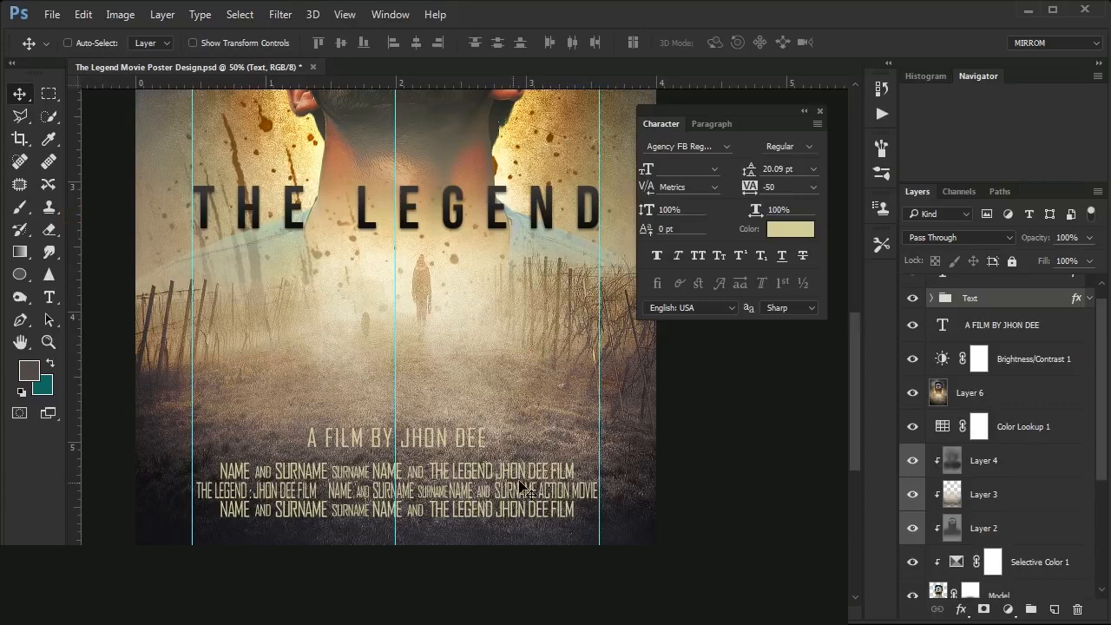
- Squash the credits block slightly in height and fine-tune its position, then nudge the "A FILM BY" line slightly higher
{"action": "key", "text": "ctrl+t"}
{"action": "left_click_drag", "start_coordinate": [408, 458], "coordinate": [408, 466]}
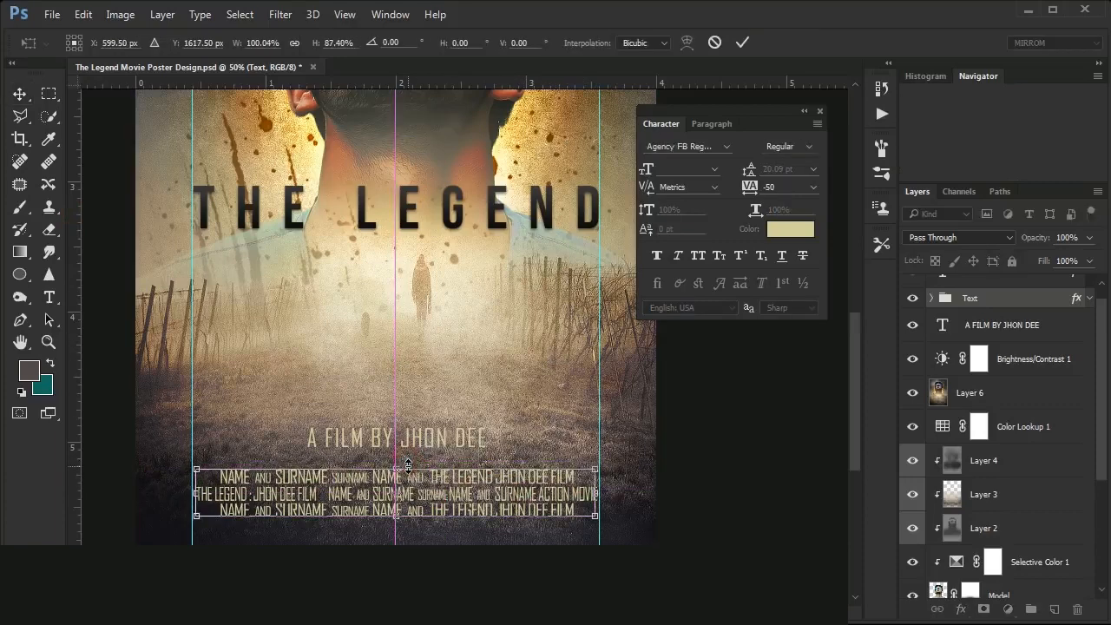
{"action": "key", "text": "Return"}
{"action": "key", "text": "shift+Up"}
{"action": "key", "text": "shift+Up"}
{"action": "key", "text": "shift+Down"}
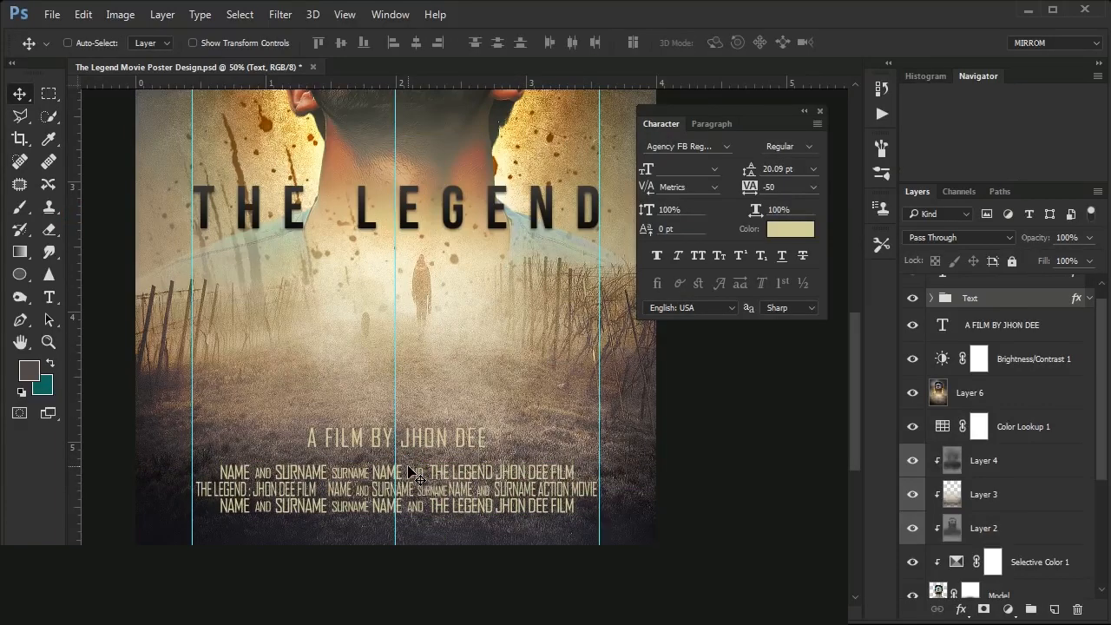
{"action": "scroll", "coordinate": [483, 463], "scroll_direction": "down", "scroll_amount": 3}
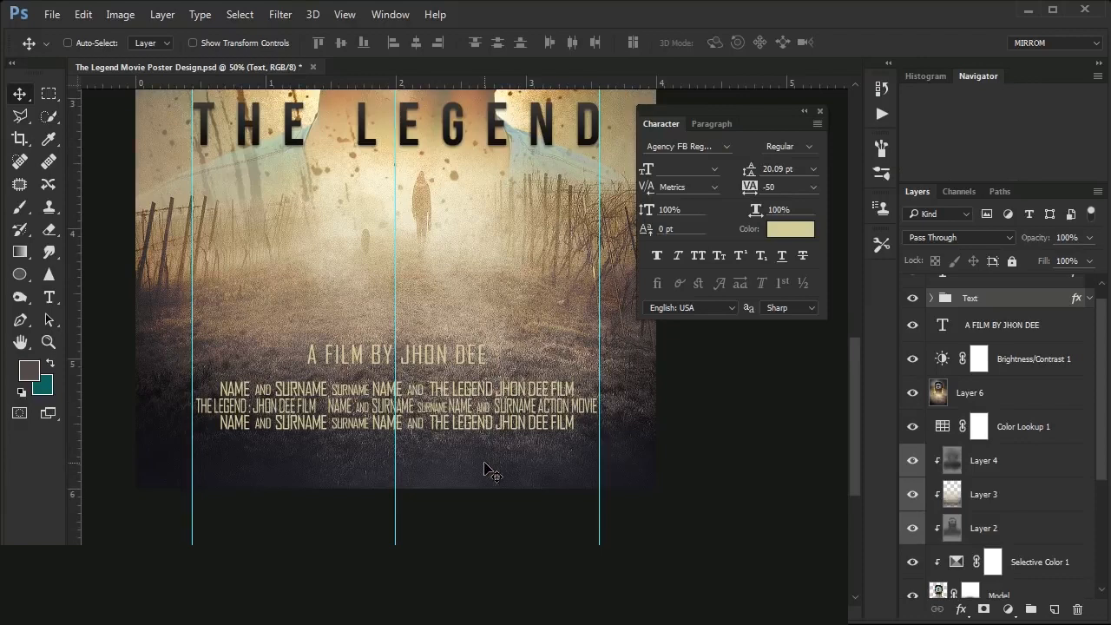
{"action": "left_click", "coordinate": [1001, 337]}
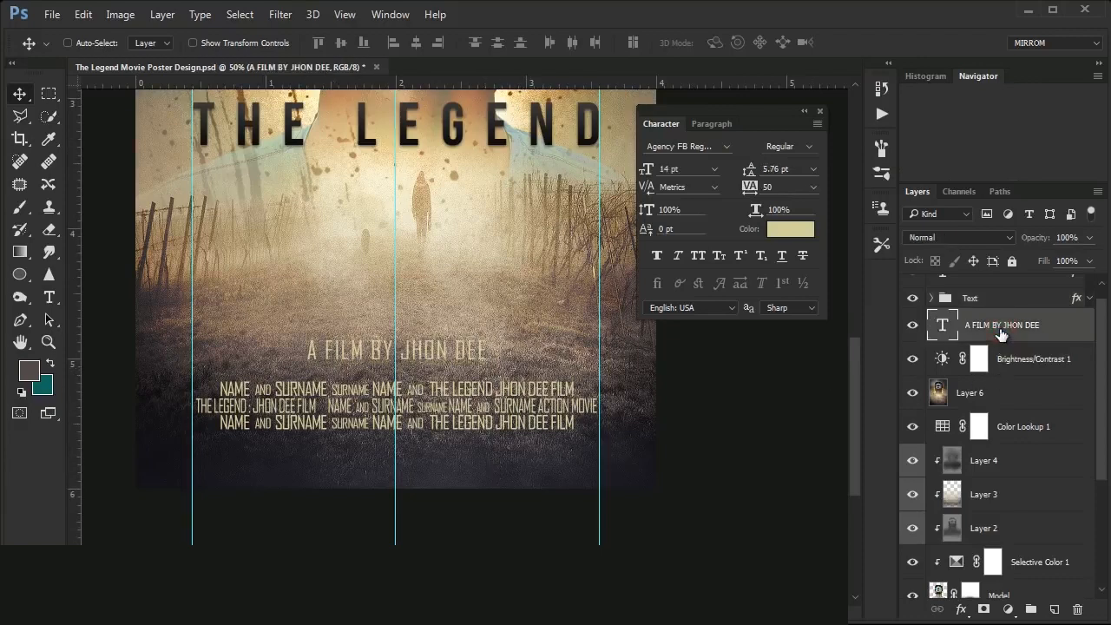
- Add the text "MOVIE POSTER DESIGN" beneath the credits and set its size to 12 pt
{"action": "key", "text": "t"}
{"action": "left_click", "coordinate": [380, 478]}
{"action": "type", "text": "MOVIE POSTE"}
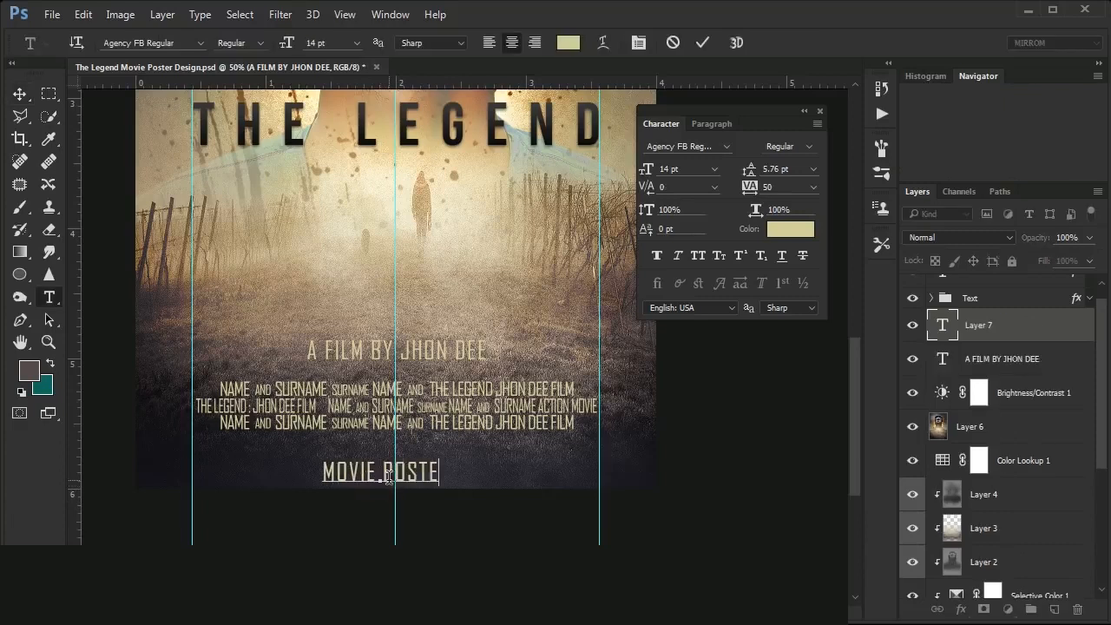
{"action": "type", "text": "R DESIGN"}
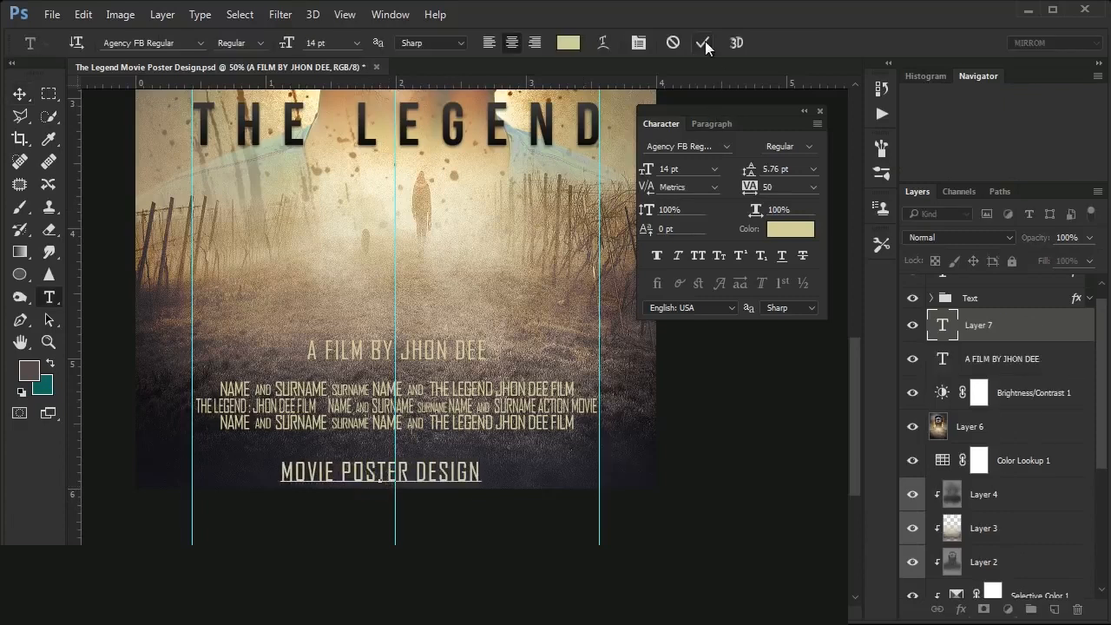
{"action": "left_click", "coordinate": [704, 43]}
{"action": "key", "text": "Return"}
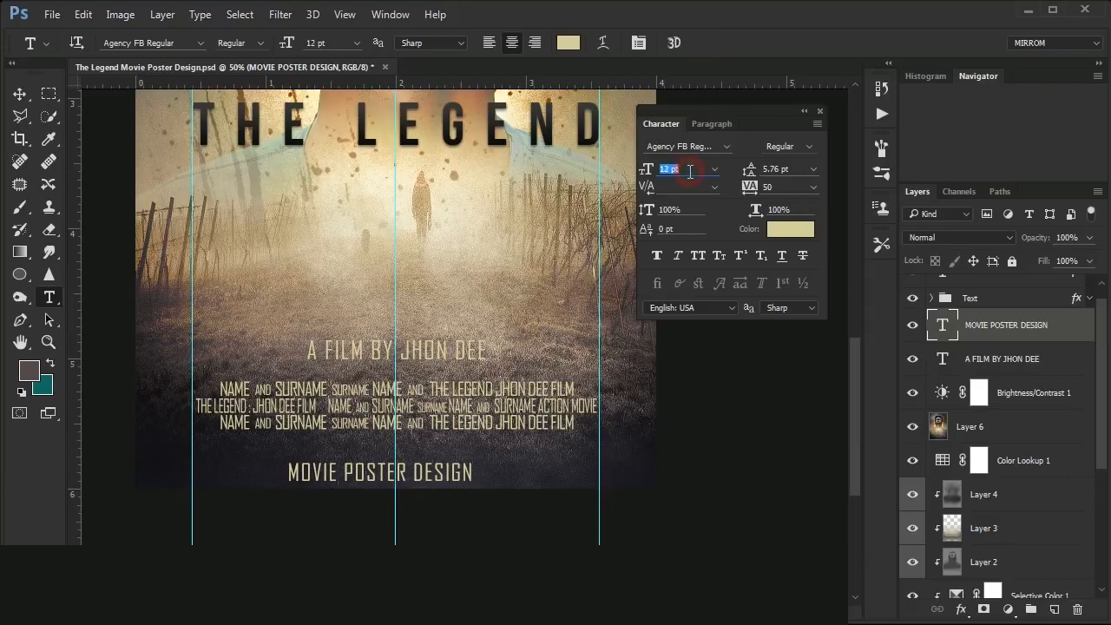
- Move the MOVIE POSTER DESIGN line up closer to the credits, roughly centred on the poster, and close the Character settings
{"action": "left_click", "coordinate": [19, 93]}
{"action": "left_click_drag", "start_coordinate": [451, 452], "coordinate": [473, 439]}
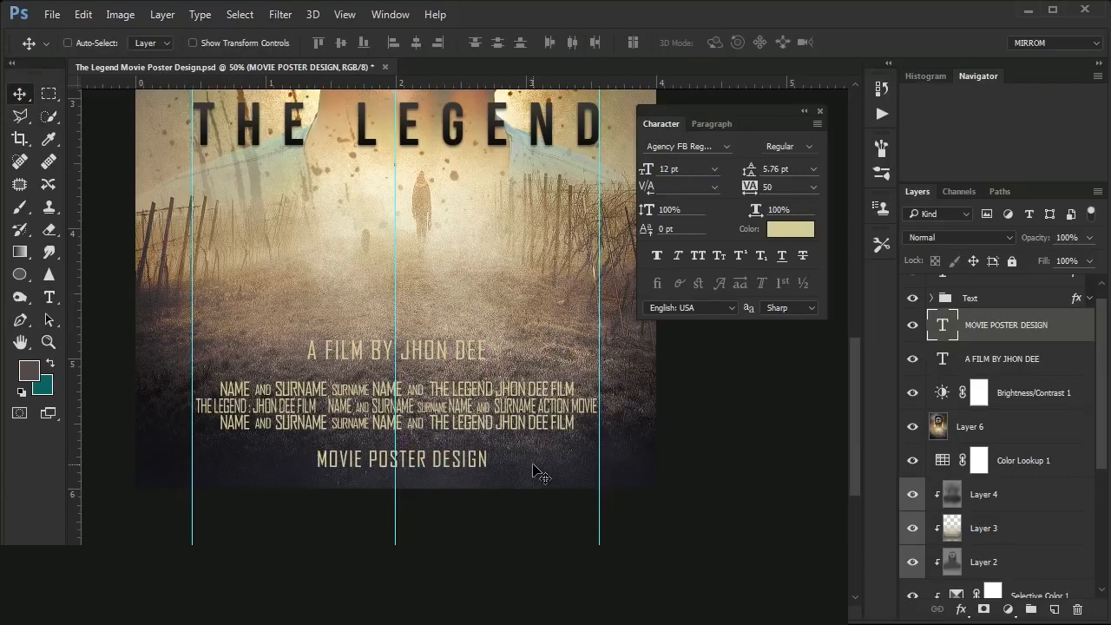
{"action": "left_click", "coordinate": [819, 111]}
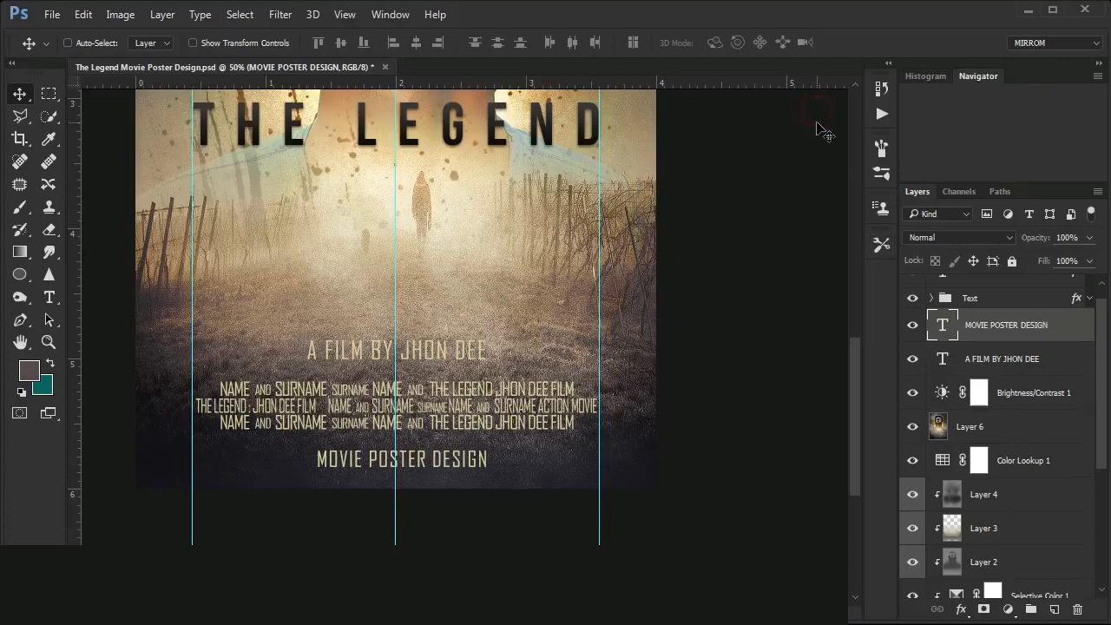